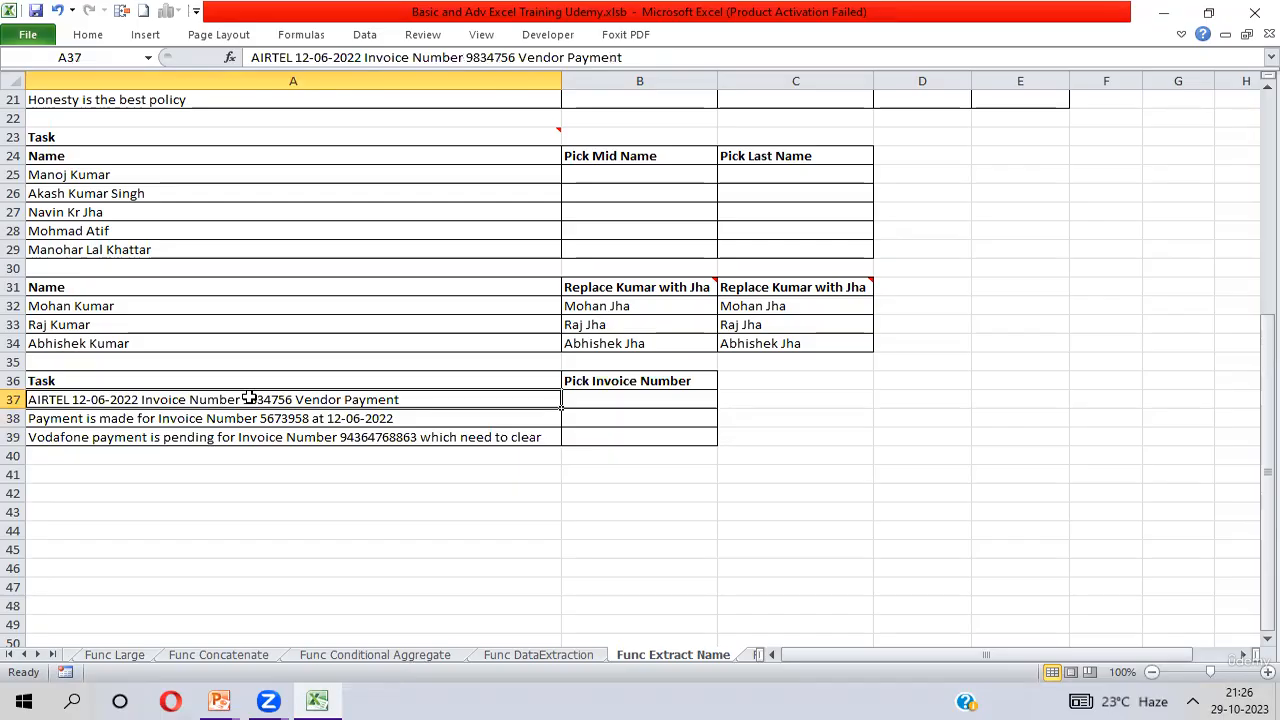
Examine the three task texts in A37:A39 and highlight the invoice number inside cell A37.
{"action": "key", "text": "Down"}
{"action": "key", "text": "Down"}
{"action": "key", "text": "Up"}
{"action": "key", "text": "Up"}
{"action": "key", "text": "Down"}
{"action": "key", "text": "Down"}
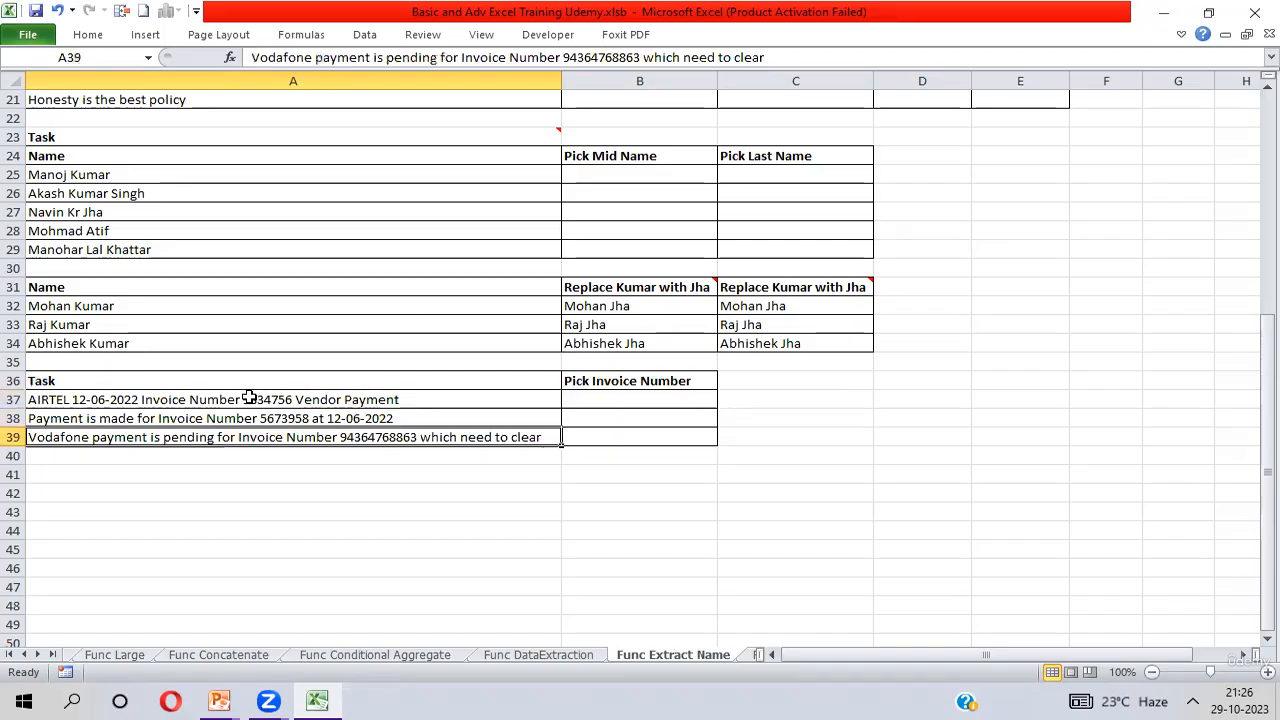
{"action": "key", "text": "Up"}
{"action": "key", "text": "Up"}
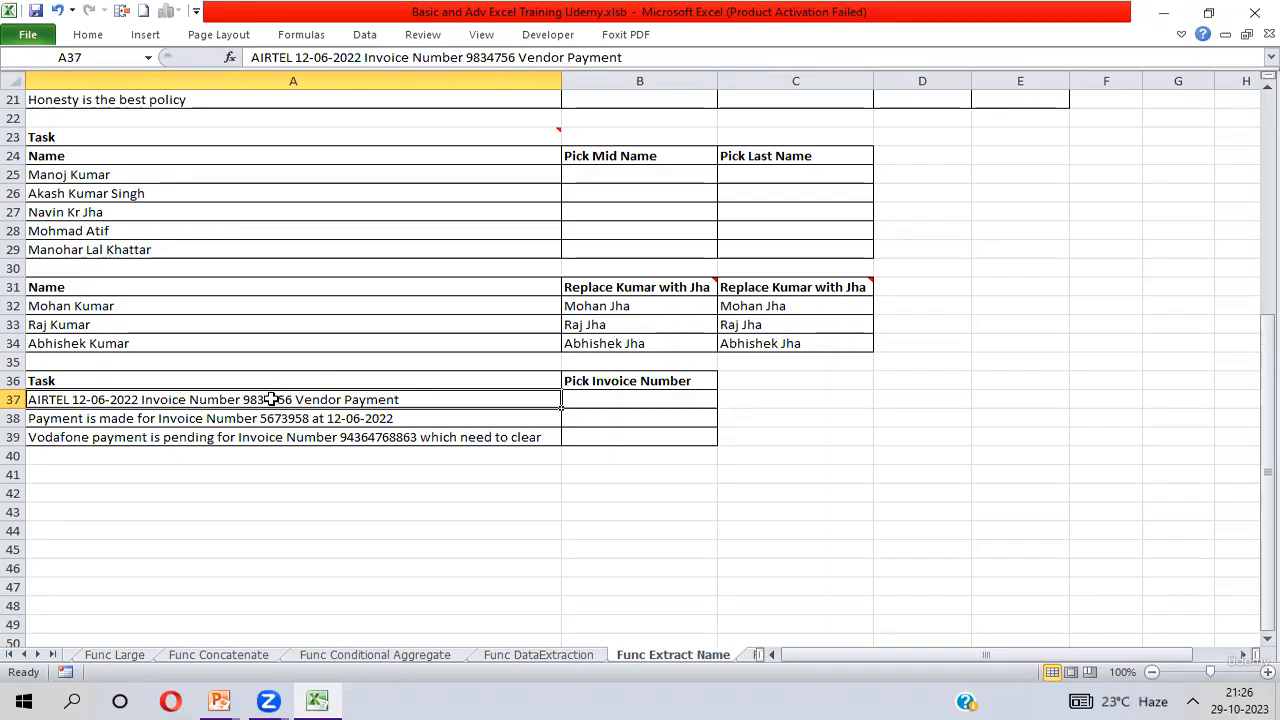
{"action": "double_click", "coordinate": [271, 399]}
{"action": "double_click", "coordinate": [271, 399]}
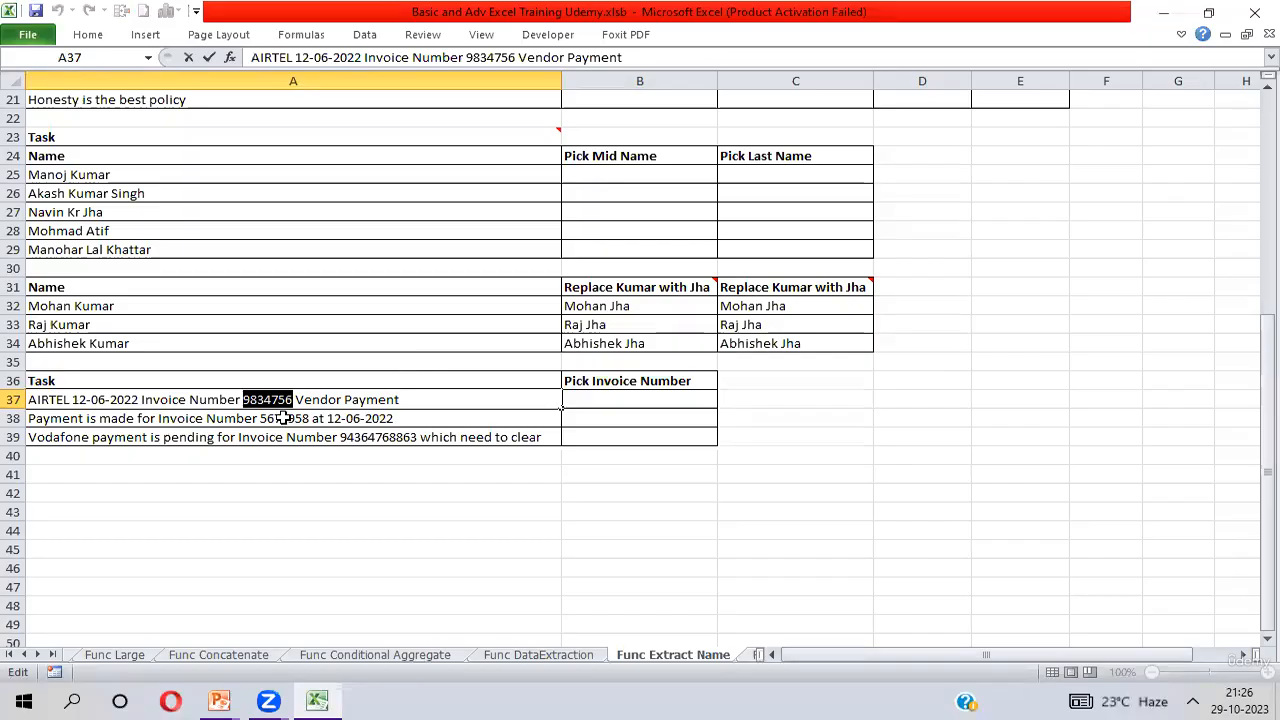
Insert the digits 74 after the fourth digit of the invoice number in cell A38.
{"action": "double_click", "coordinate": [272, 418]}
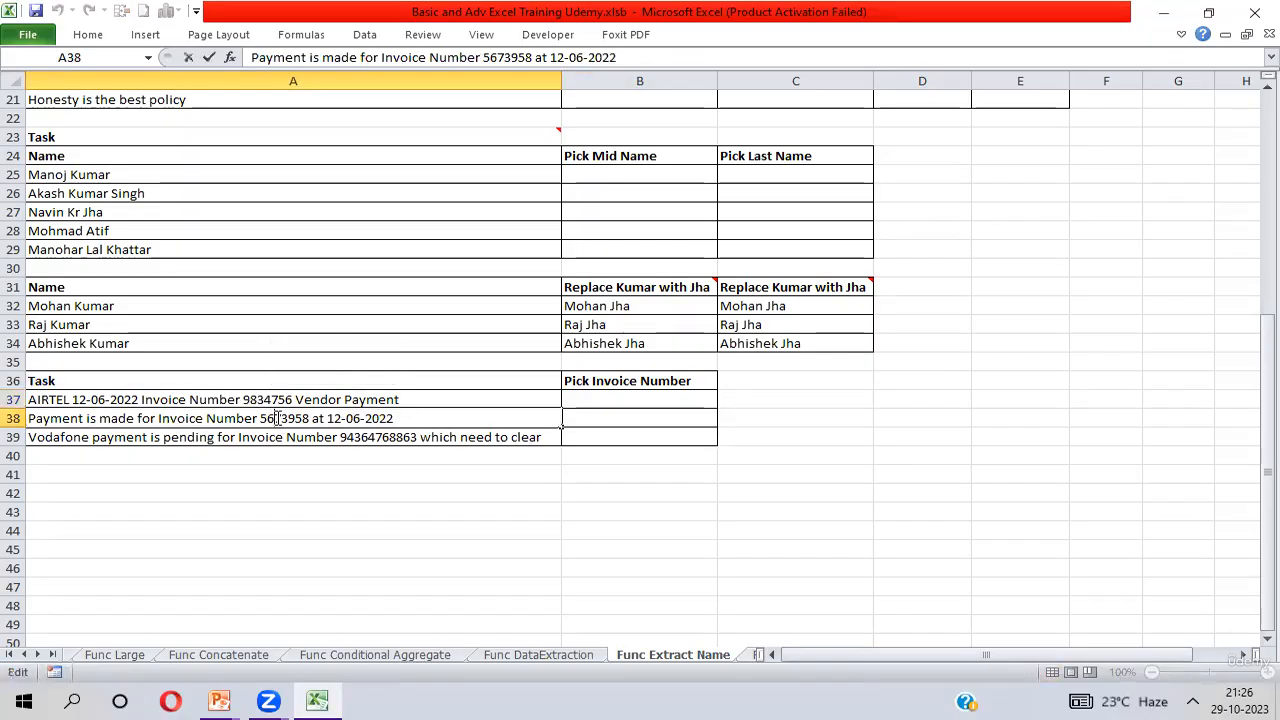
{"action": "double_click", "coordinate": [277, 418]}
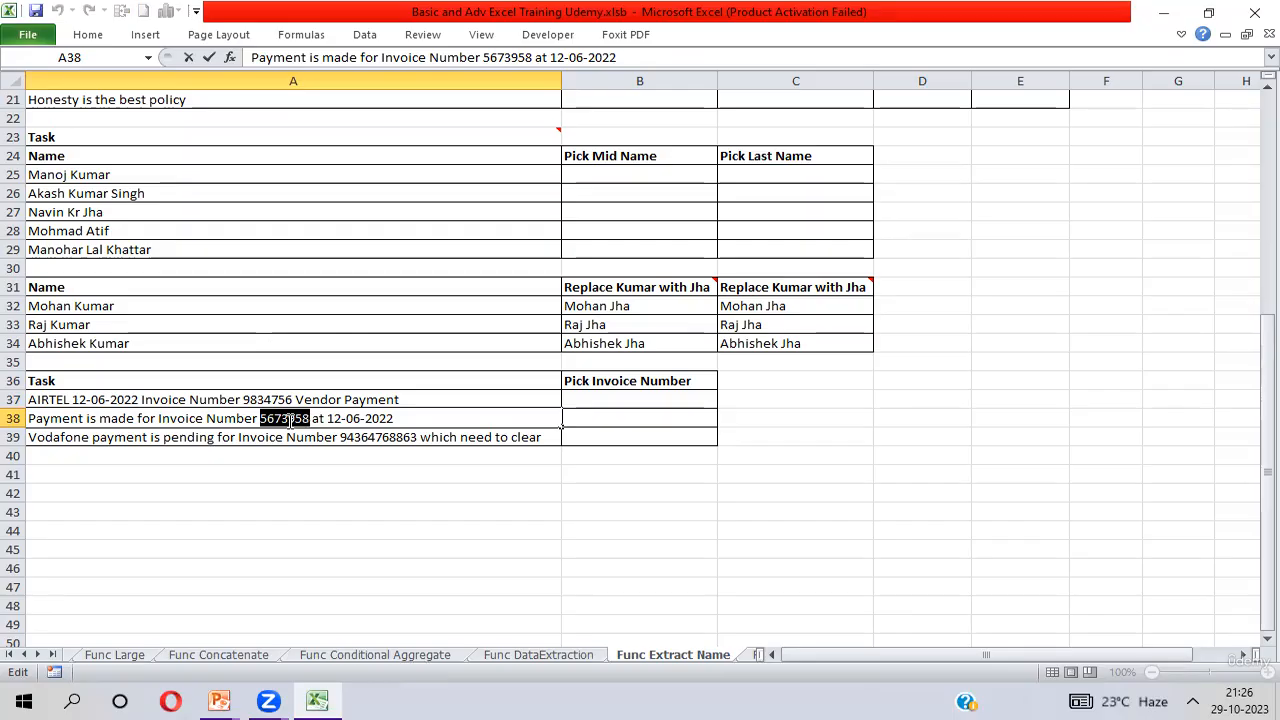
{"action": "left_click", "coordinate": [290, 418]}
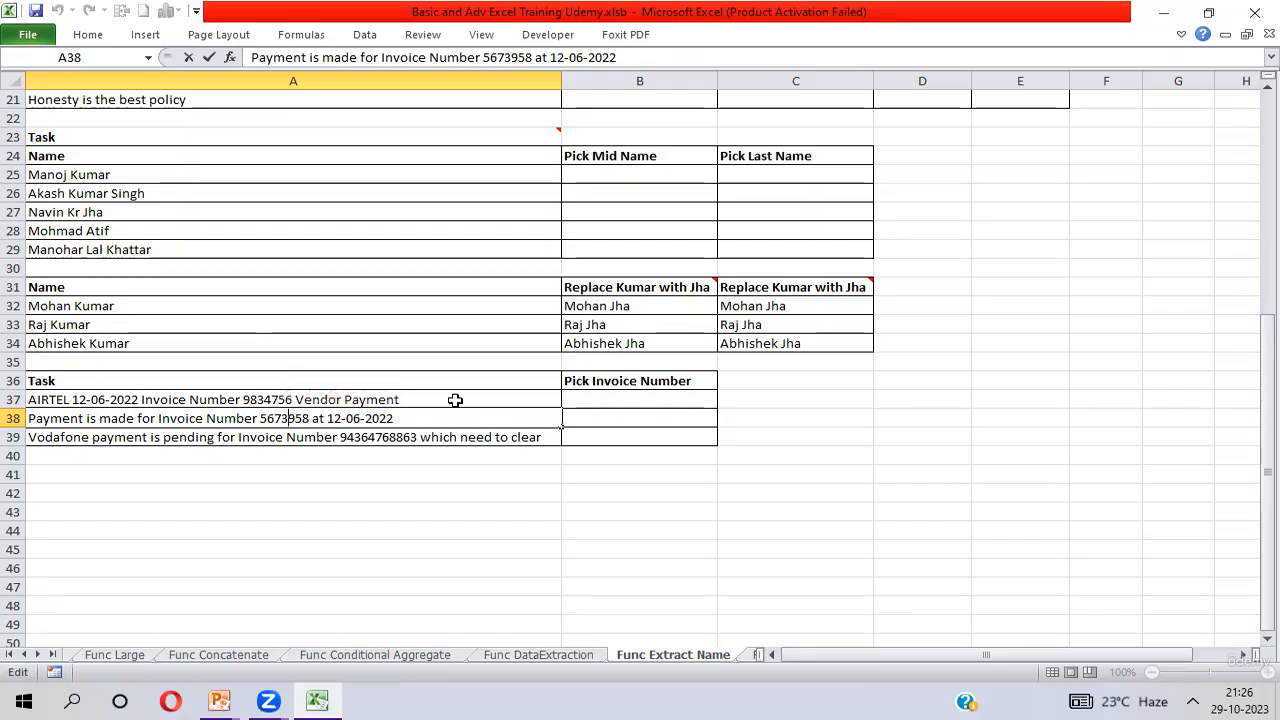
{"action": "type", "text": "74"}
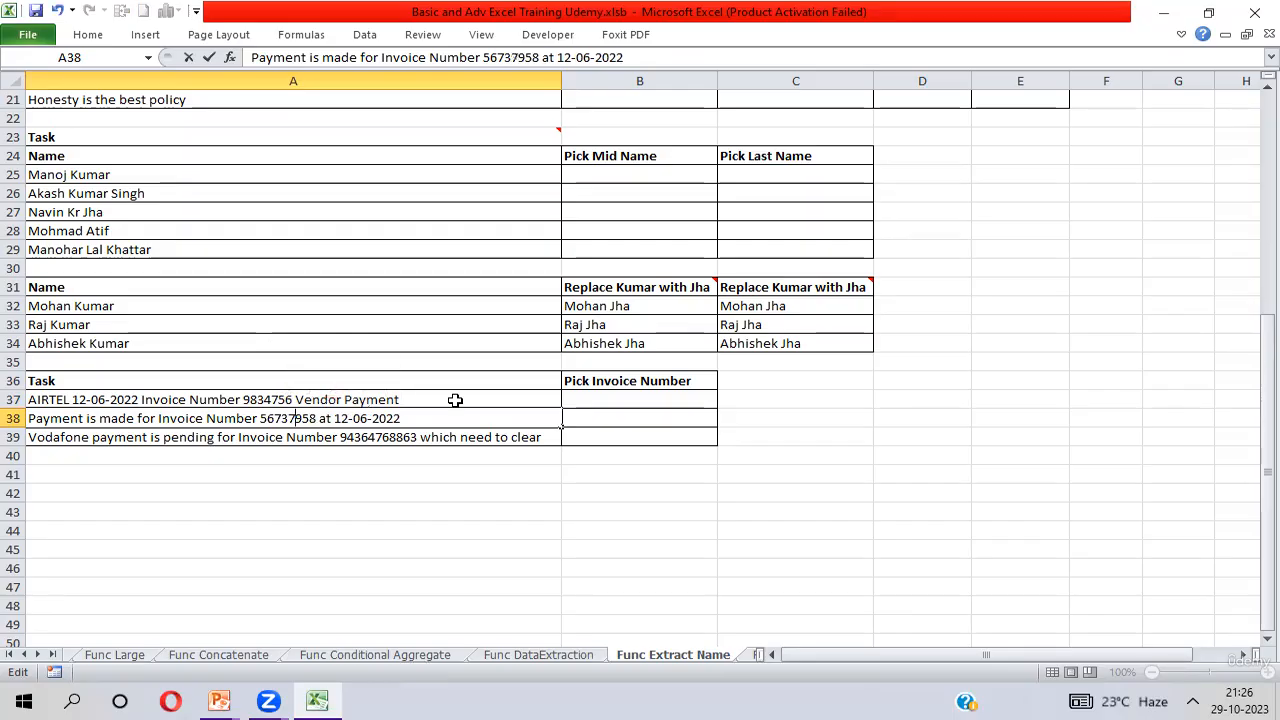
{"action": "key", "text": "Return"}
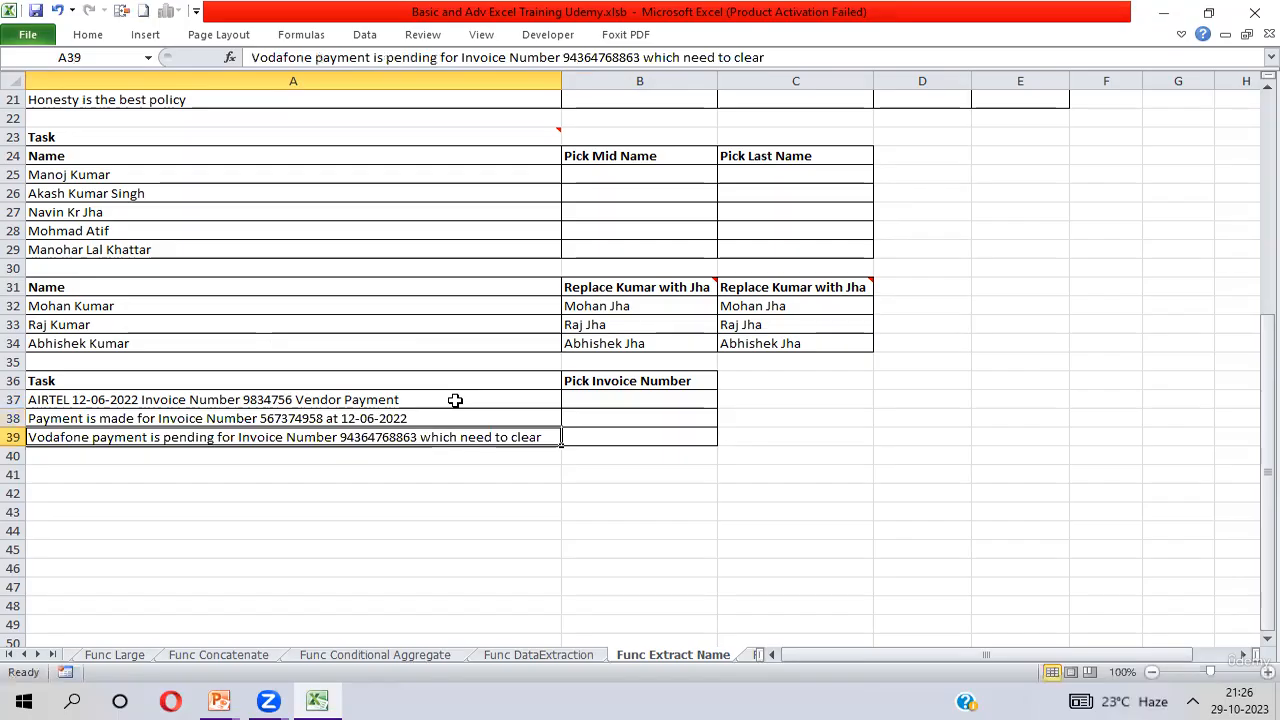
Highlight the invoice number inside cell A39 and review the task texts in A37:A39.
{"action": "double_click", "coordinate": [377, 440]}
{"action": "double_click", "coordinate": [380, 441]}
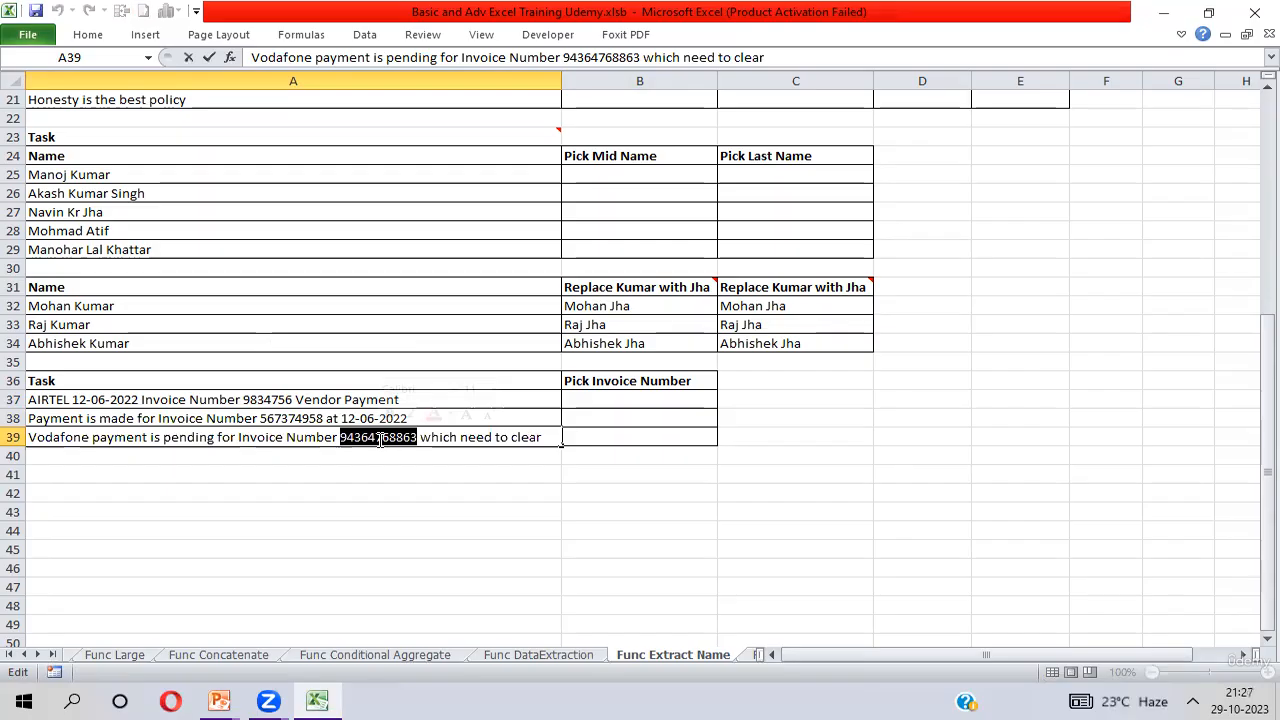
{"action": "key", "text": "Return"}
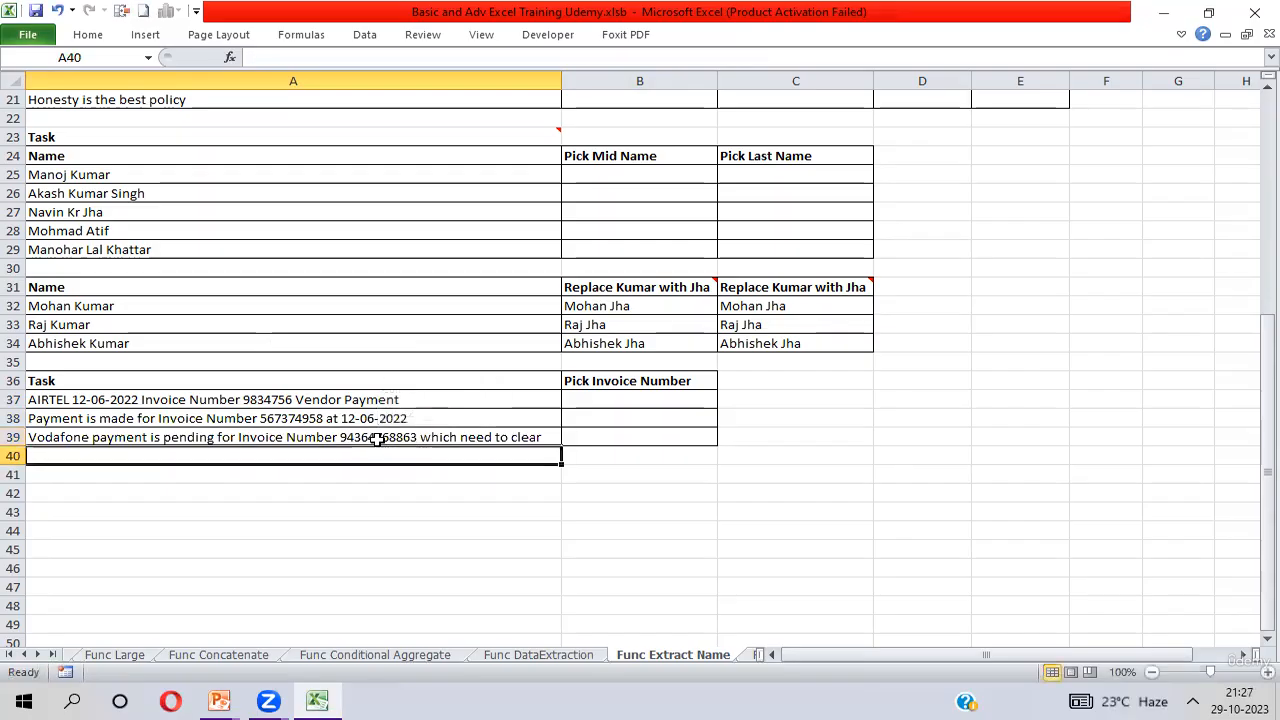
{"action": "left_click", "coordinate": [170, 398]}
{"action": "key", "text": "shift+Down"}
{"action": "key", "text": "shift+Down"}
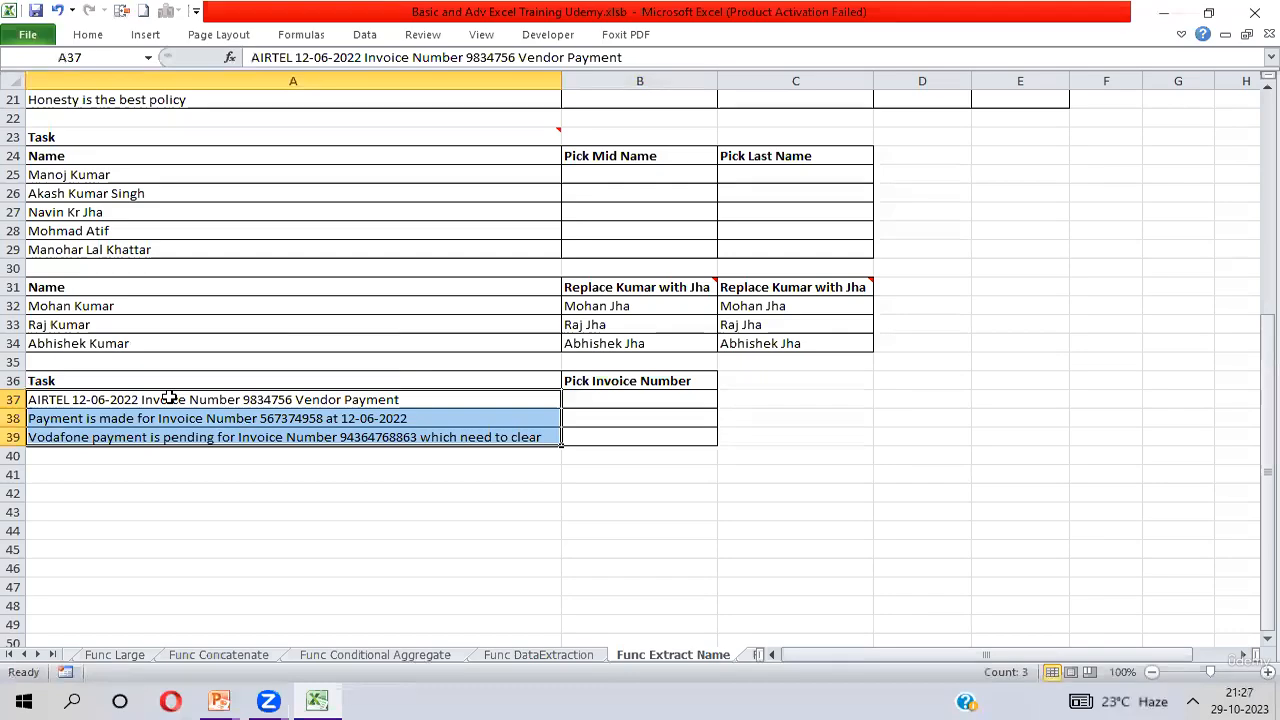
{"action": "key", "text": "Up"}
{"action": "key", "text": "Down"}
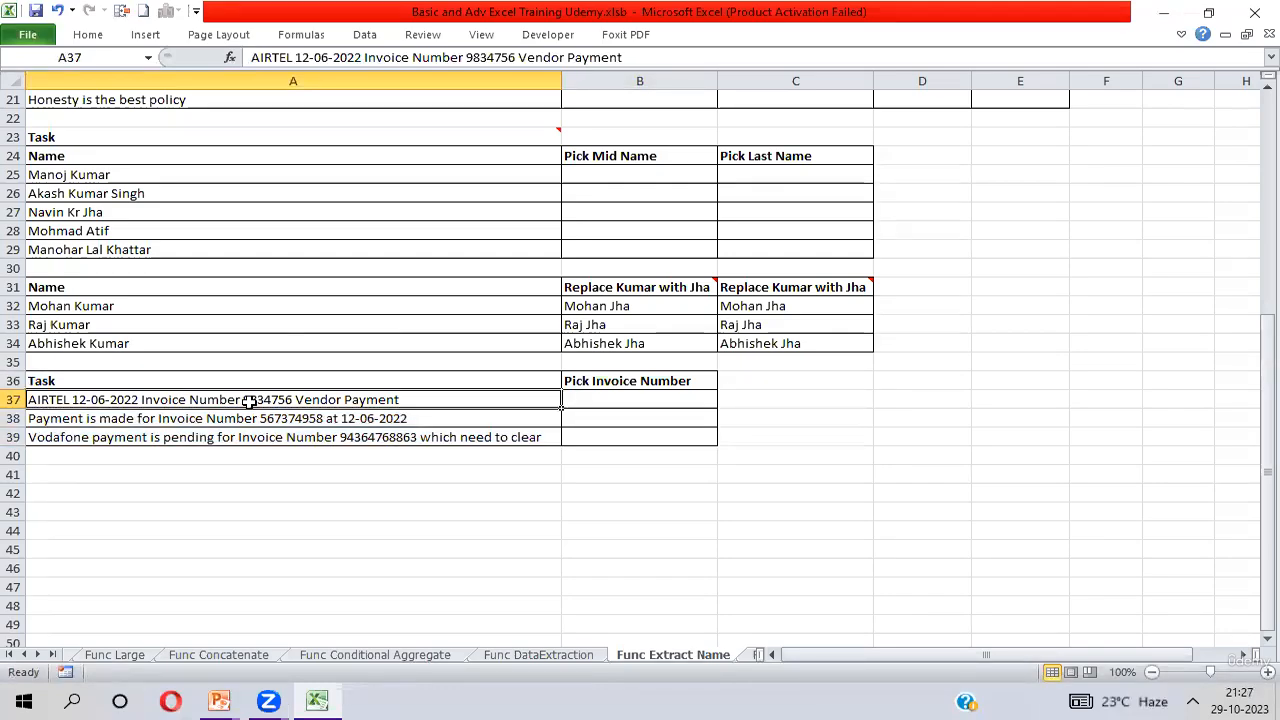
Highlight the words "Invoice Number" within the AIRTEL text in cell A37 without changing it.
{"action": "double_click", "coordinate": [145, 400]}
{"action": "mouse_move", "coordinate": [665, 296]}
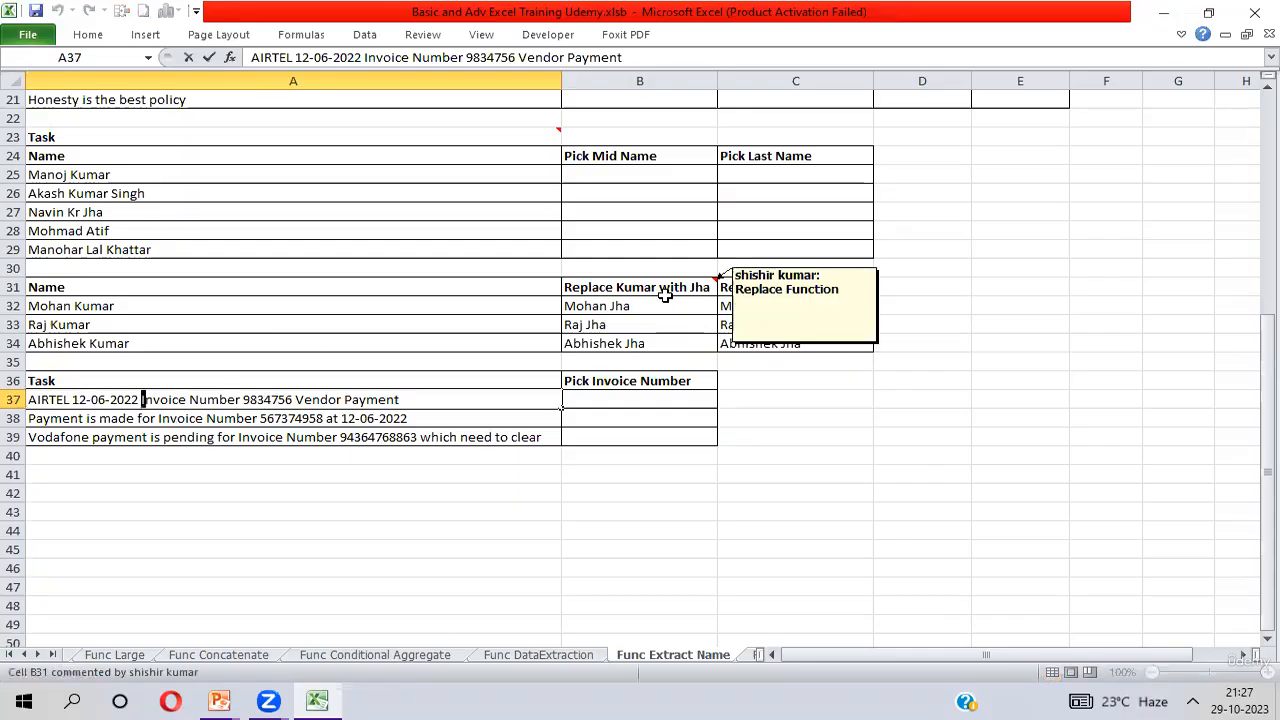
{"action": "key", "text": "shift+Right"}
{"action": "key", "text": "shift+Right"}
{"action": "key", "text": "shift+Right"}
{"action": "key", "text": "shift+Right"}
{"action": "key", "text": "shift+Right"}
{"action": "key", "text": "shift+Right"}
{"action": "key", "text": "shift+Right"}
{"action": "key", "text": "shift+Right"}
{"action": "key", "text": "shift+Right"}
{"action": "key", "text": "shift+Right"}
{"action": "key", "text": "shift+Right"}
{"action": "key", "text": "shift+Right"}
{"action": "key", "text": "shift+Right"}
{"action": "key", "text": "shift+Right"}
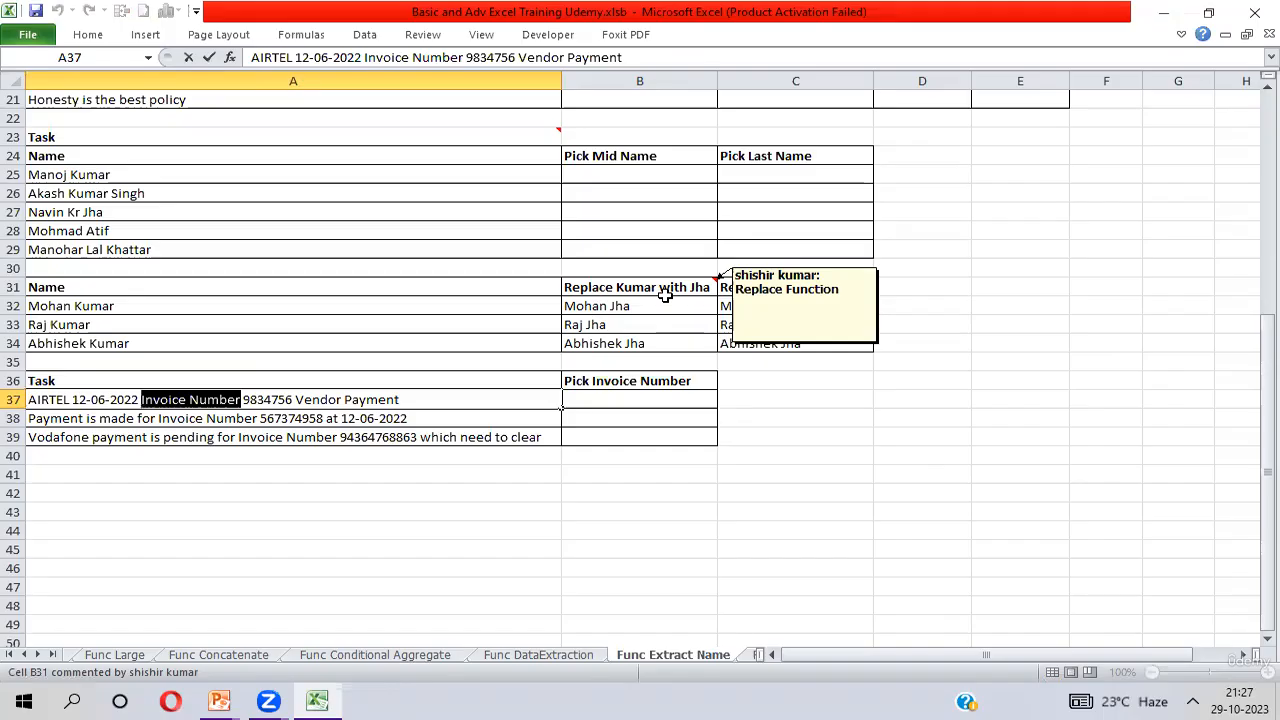
{"action": "key", "text": "Return"}
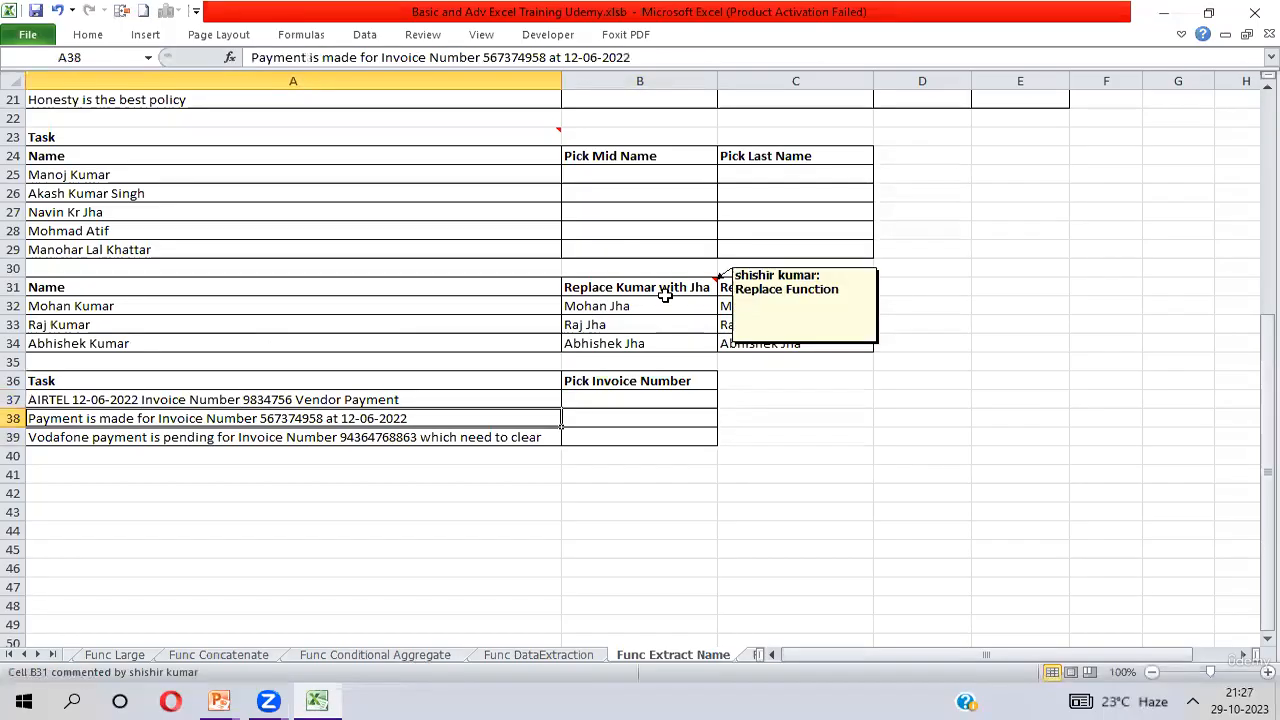
Highlight the words "Invoice Number" within the payment text in cell A38 without changing it.
{"action": "double_click", "coordinate": [170, 418]}
{"action": "key", "text": "shift+Right"}
{"action": "key", "text": "shift+Right"}
{"action": "key", "text": "shift+Right"}
{"action": "key", "text": "shift+Right"}
{"action": "key", "text": "shift+Right"}
{"action": "key", "text": "shift+Right"}
{"action": "key", "text": "shift+Right"}
{"action": "key", "text": "shift+Right"}
{"action": "key", "text": "shift+Right"}
{"action": "key", "text": "shift+Right"}
{"action": "key", "text": "shift+Right"}
{"action": "key", "text": "shift+Right"}
{"action": "key", "text": "shift+Right"}
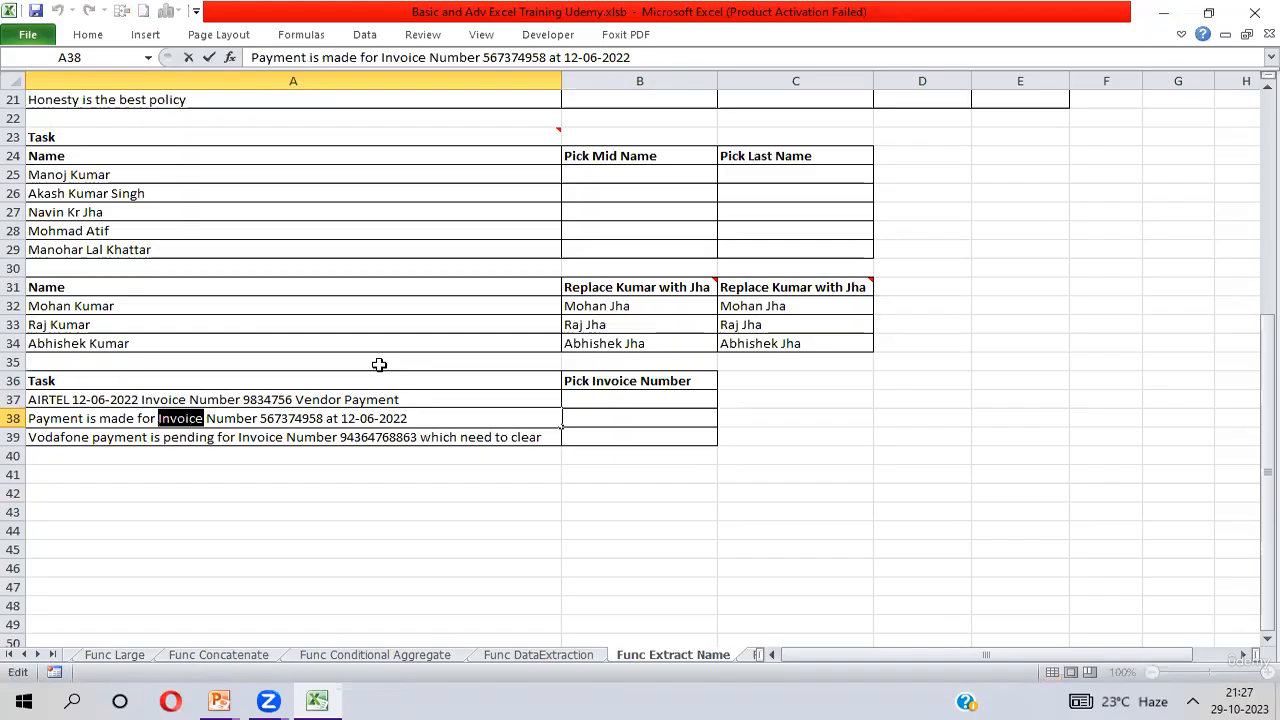
{"action": "key", "text": "shift+Right"}
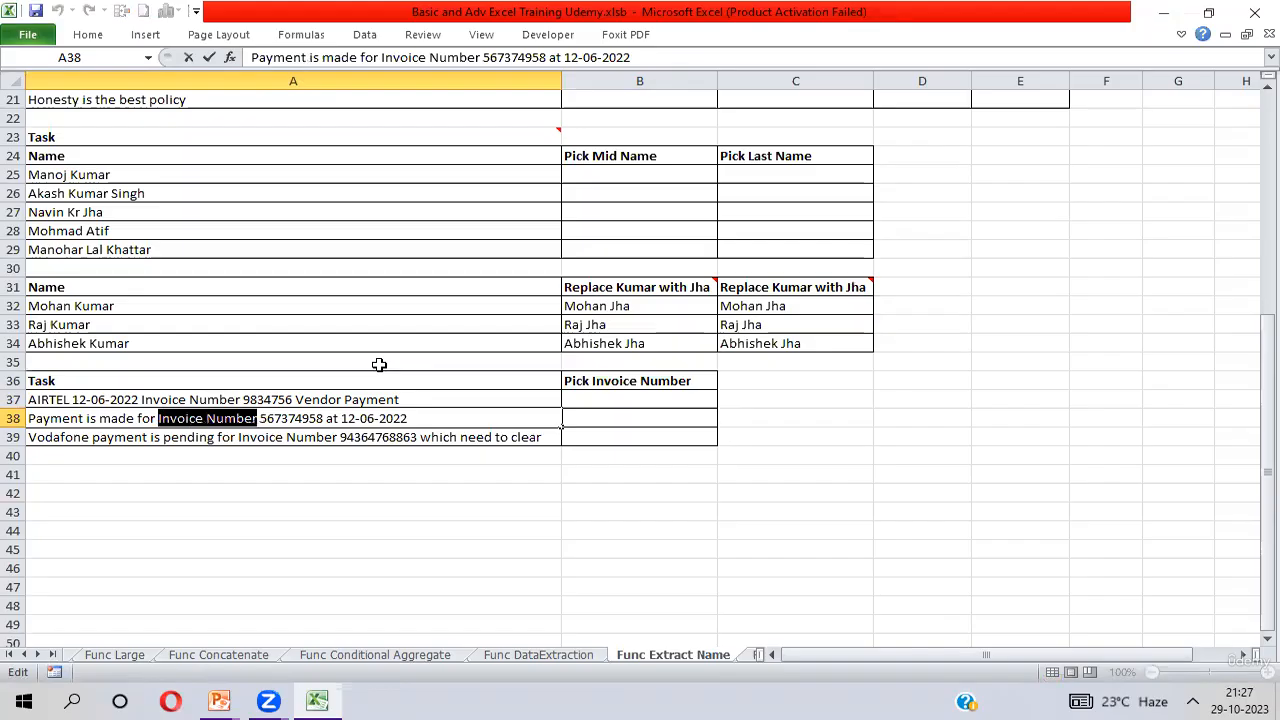
{"action": "key", "text": "Return"}
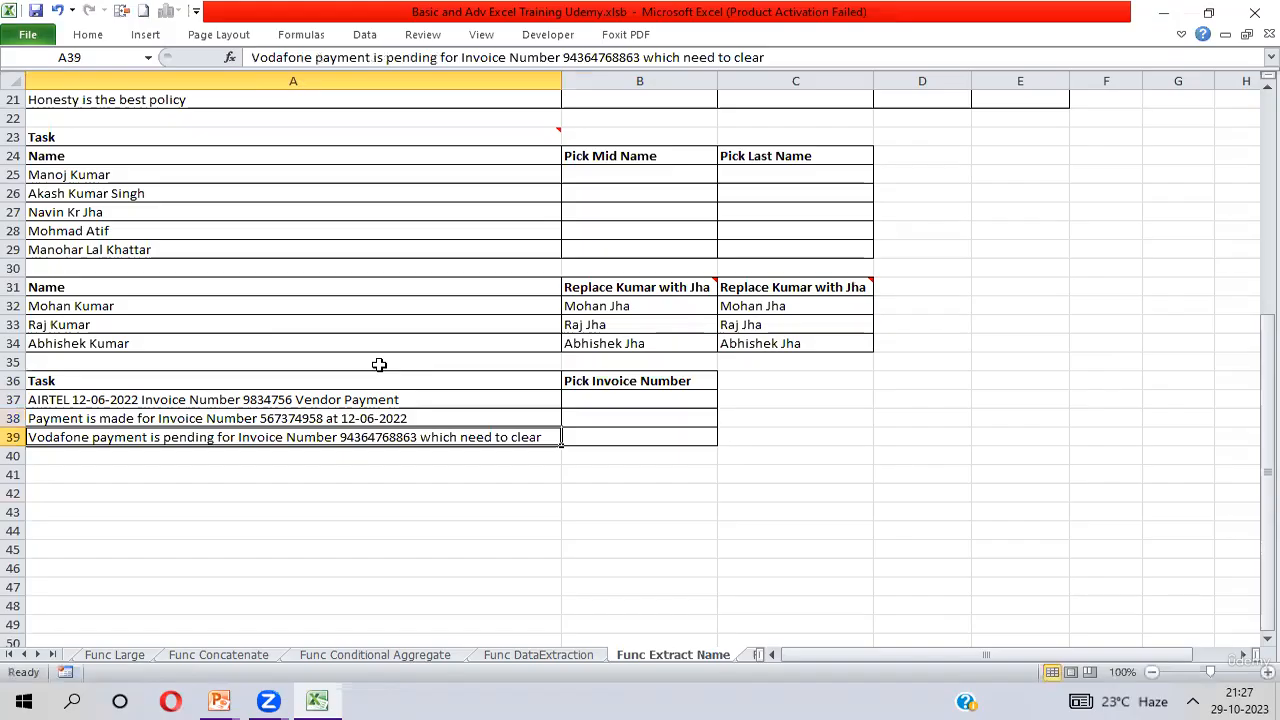
Highlight the words "Invoice Number" within the Vodafone text in cell A39 without changing it.
{"action": "double_click", "coordinate": [237, 437]}
{"action": "key", "text": "ctrl+shift+Right"}
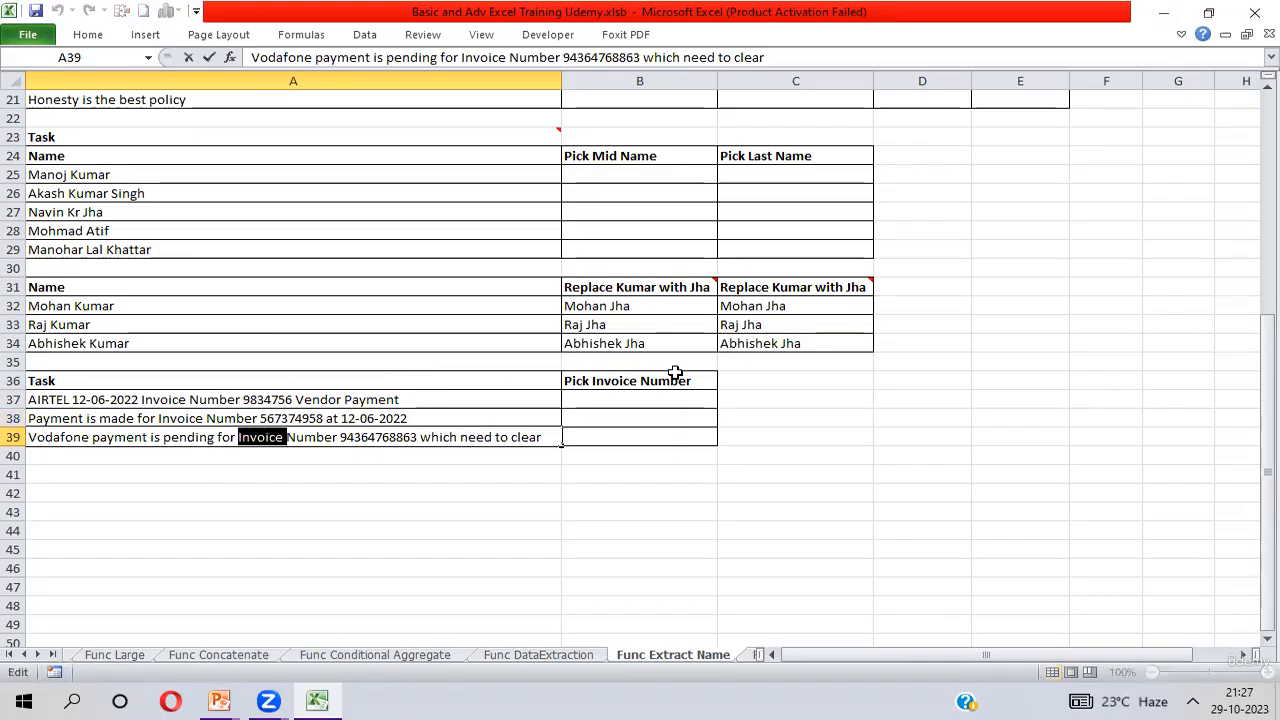
{"action": "key", "text": "shift+Right"}
{"action": "key", "text": "shift+Right"}
{"action": "key", "text": "shift+Right"}
{"action": "key", "text": "shift+Right"}
{"action": "key", "text": "shift+Right"}
{"action": "key", "text": "shift+Right"}
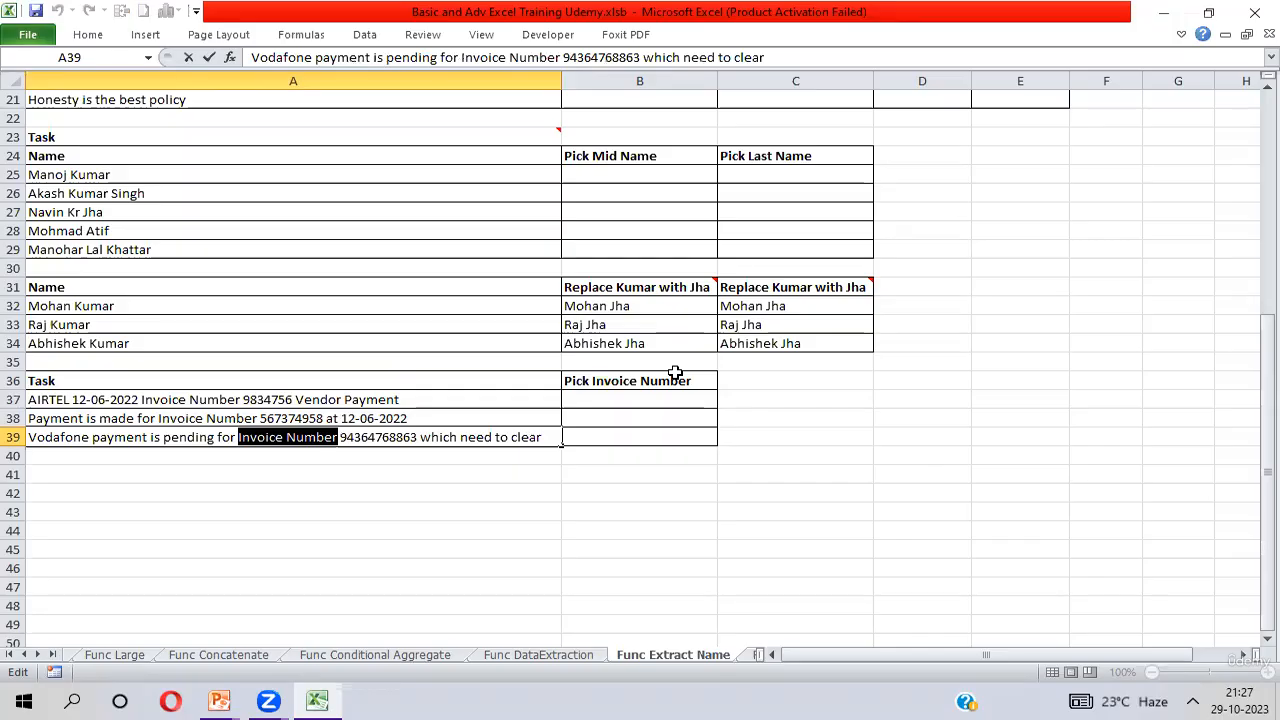
{"action": "key", "text": "Return"}
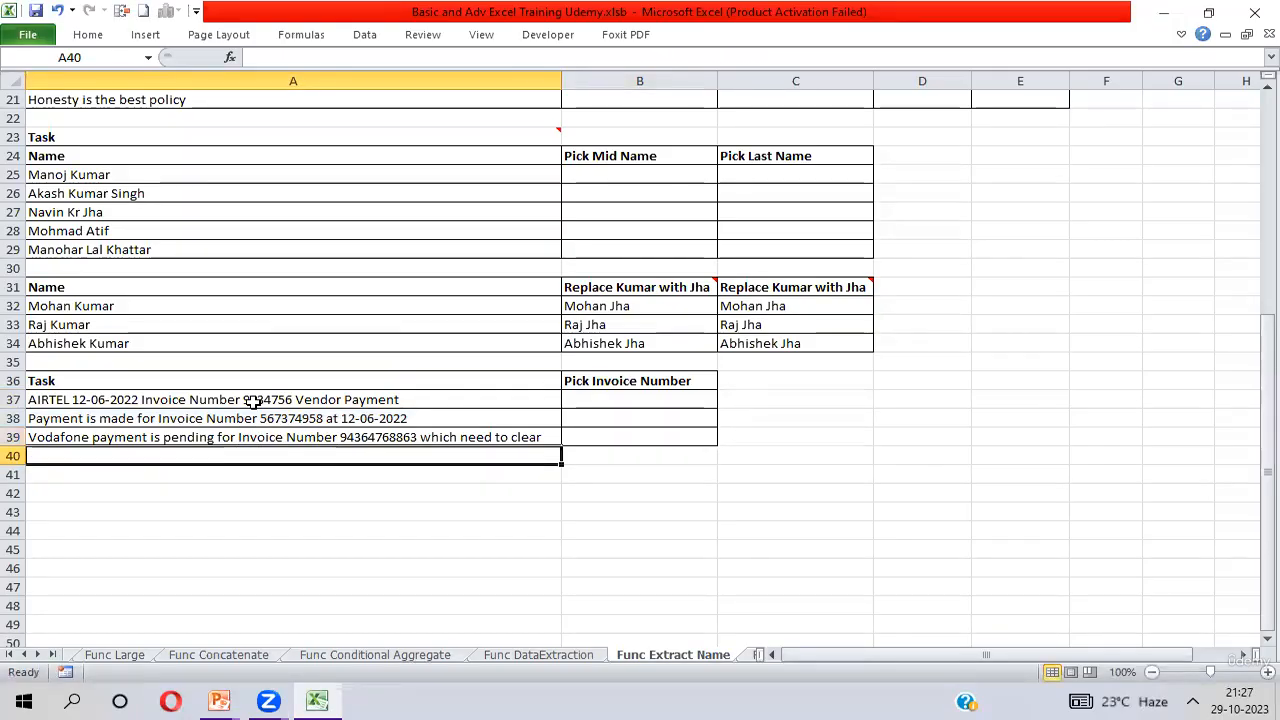
Highlight all the text that precedes the invoice number in cell A37.
{"action": "left_click", "coordinate": [245, 400]}
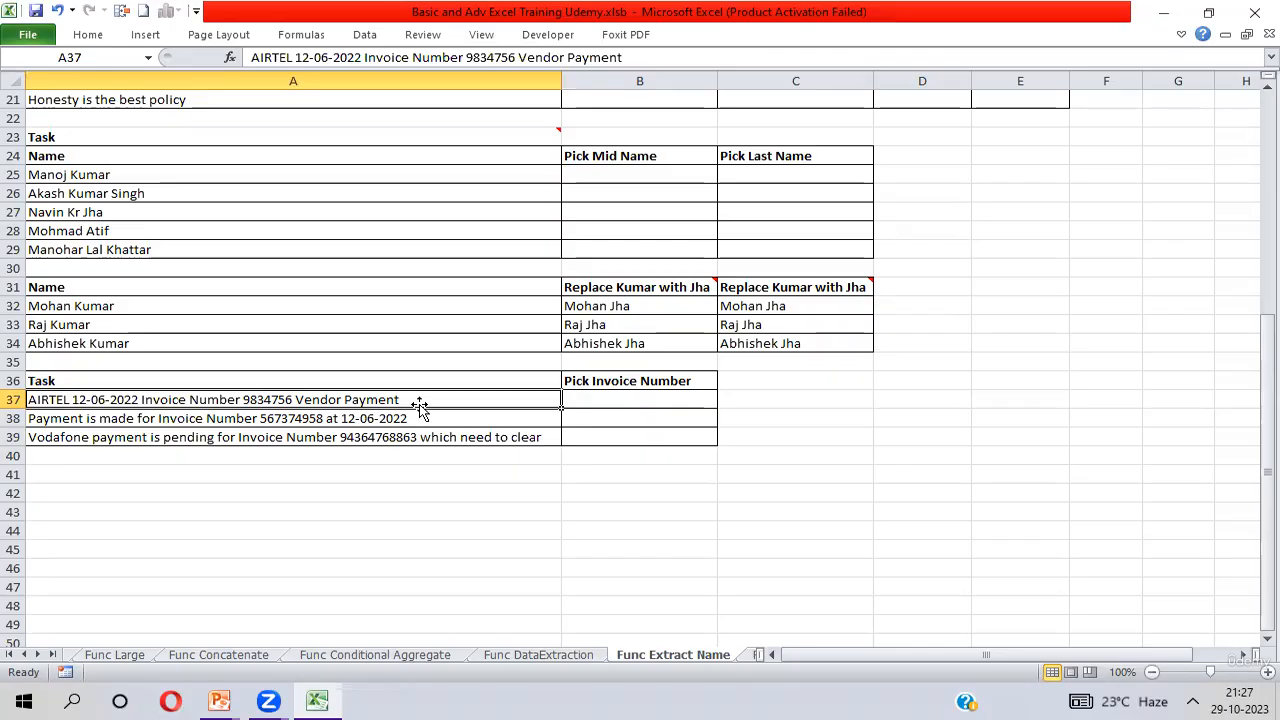
{"action": "left_click", "coordinate": [595, 399]}
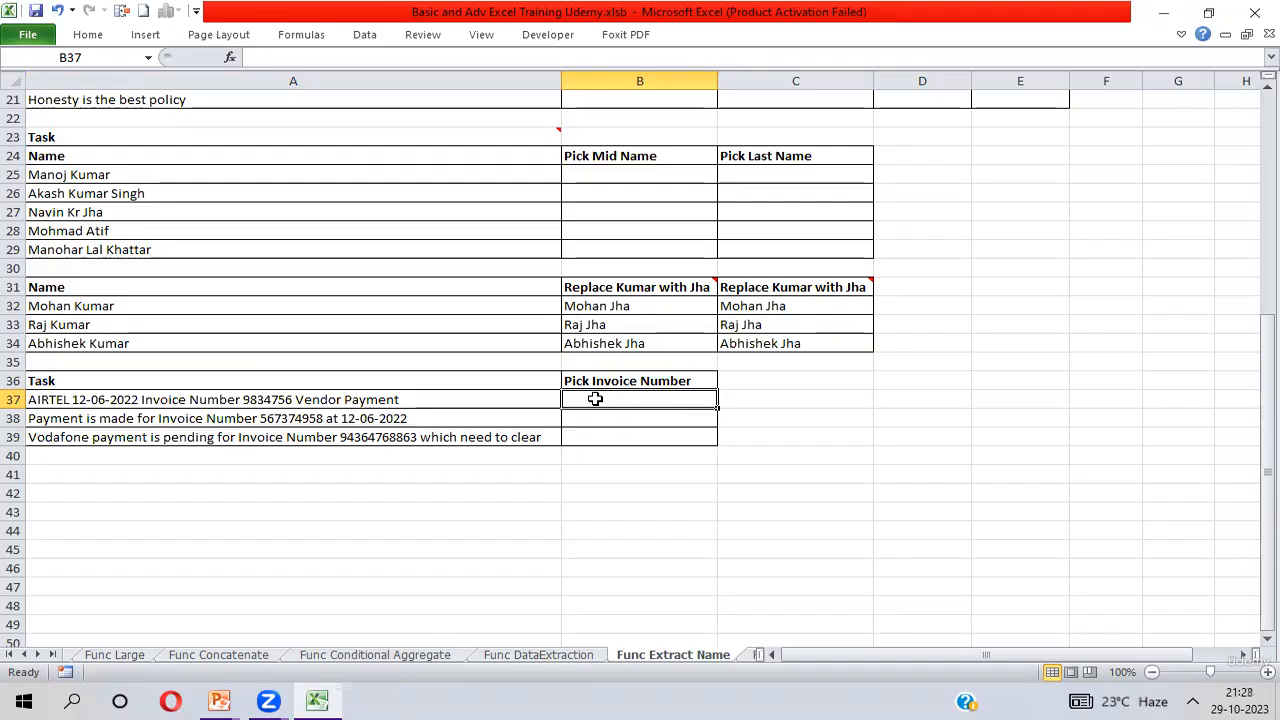
{"action": "double_click", "coordinate": [243, 399]}
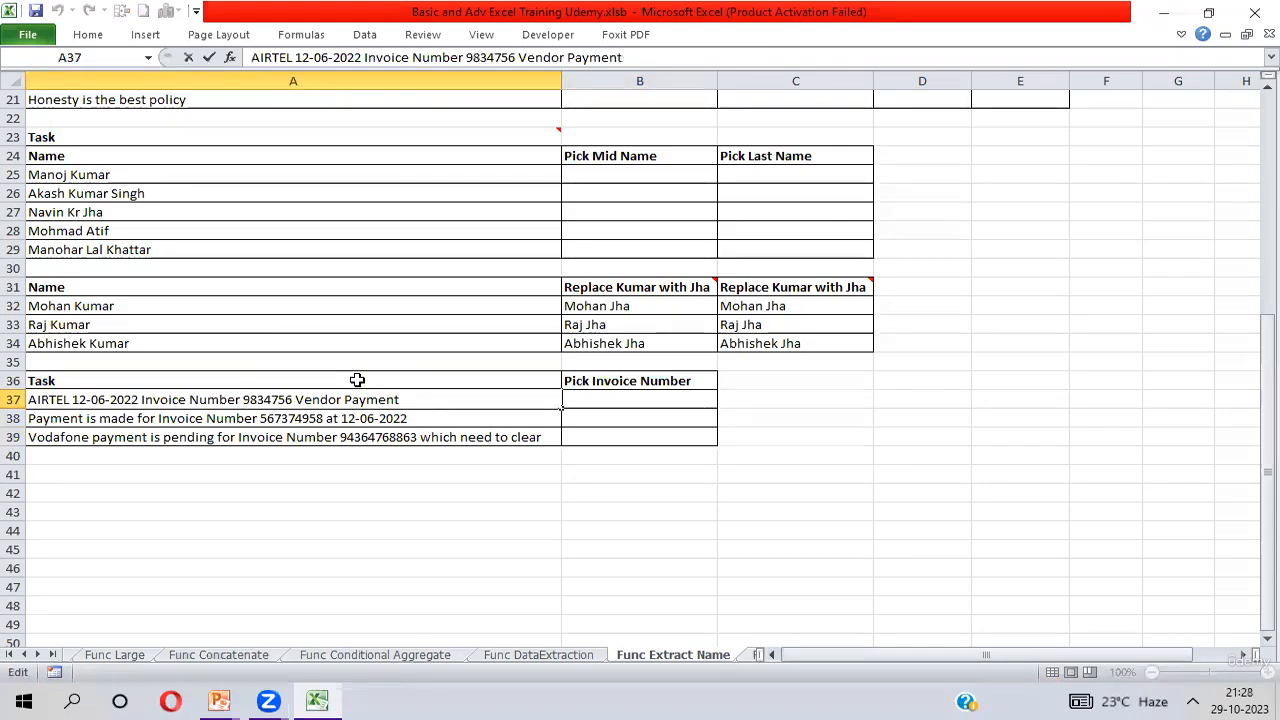
{"action": "key", "text": "shift+Left"}
{"action": "key", "text": "shift+Left"}
{"action": "key", "text": "shift+Left"}
{"action": "key", "text": "shift+Left"}
{"action": "key", "text": "shift+Left"}
{"action": "key", "text": "shift+Left"}
{"action": "key", "text": "shift+Left"}
{"action": "key", "text": "shift+Left"}
{"action": "key", "text": "shift+Left"}
{"action": "key", "text": "shift+Left"}
{"action": "key", "text": "shift+Left"}
{"action": "key", "text": "shift+Left"}
{"action": "key", "text": "shift+Left"}
{"action": "key", "text": "shift+Left"}
{"action": "key", "text": "shift+Left"}
{"action": "key", "text": "shift+Left"}
{"action": "key", "text": "shift+Left"}
{"action": "key", "text": "shift+Left"}
{"action": "key", "text": "shift+Left"}
{"action": "key", "text": "shift+Left"}
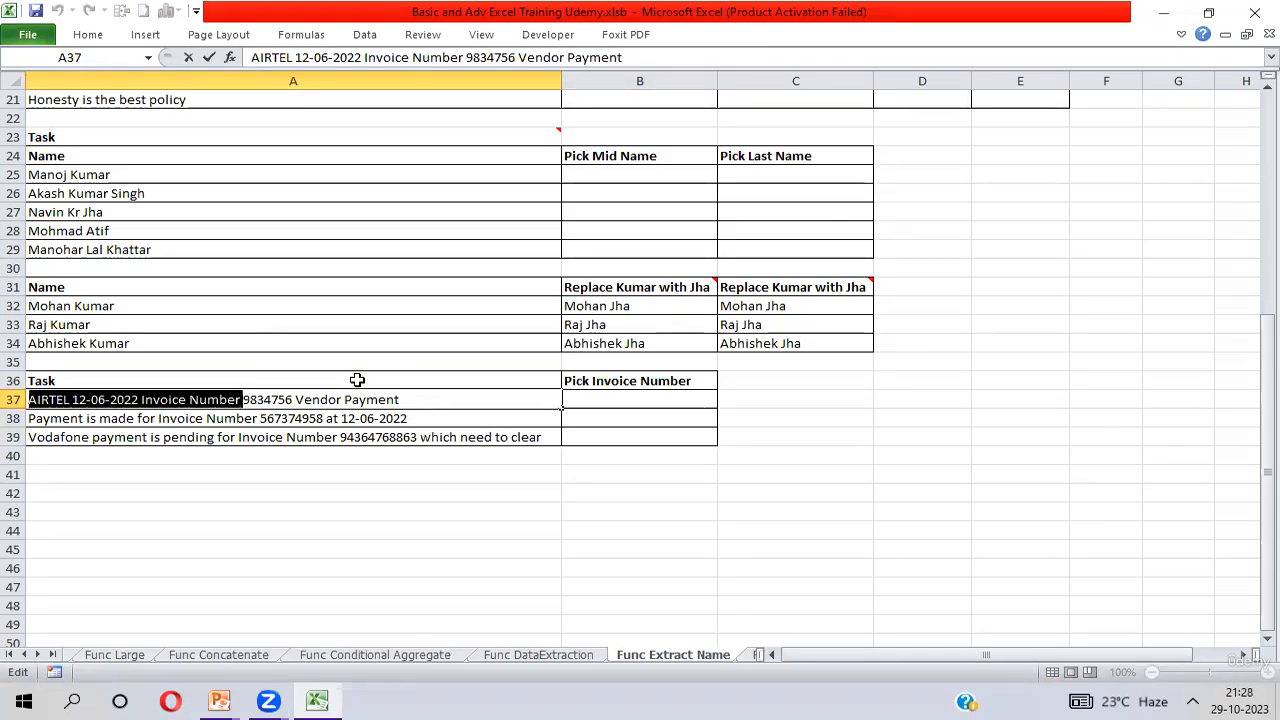
Highlight the text in A37 from the invoice number to the end, and the number alone up to its following space.
{"action": "left_click", "coordinate": [244, 399]}
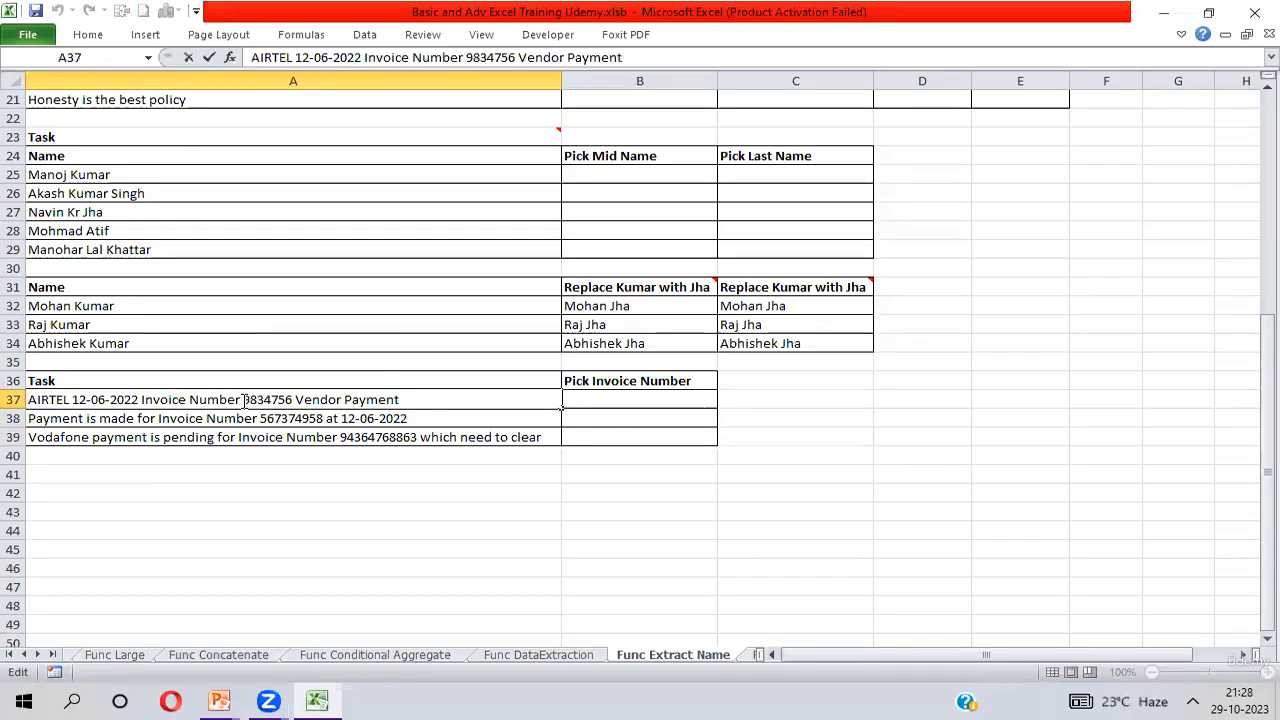
{"action": "left_click_drag", "start_coordinate": [244, 399], "coordinate": [413, 397]}
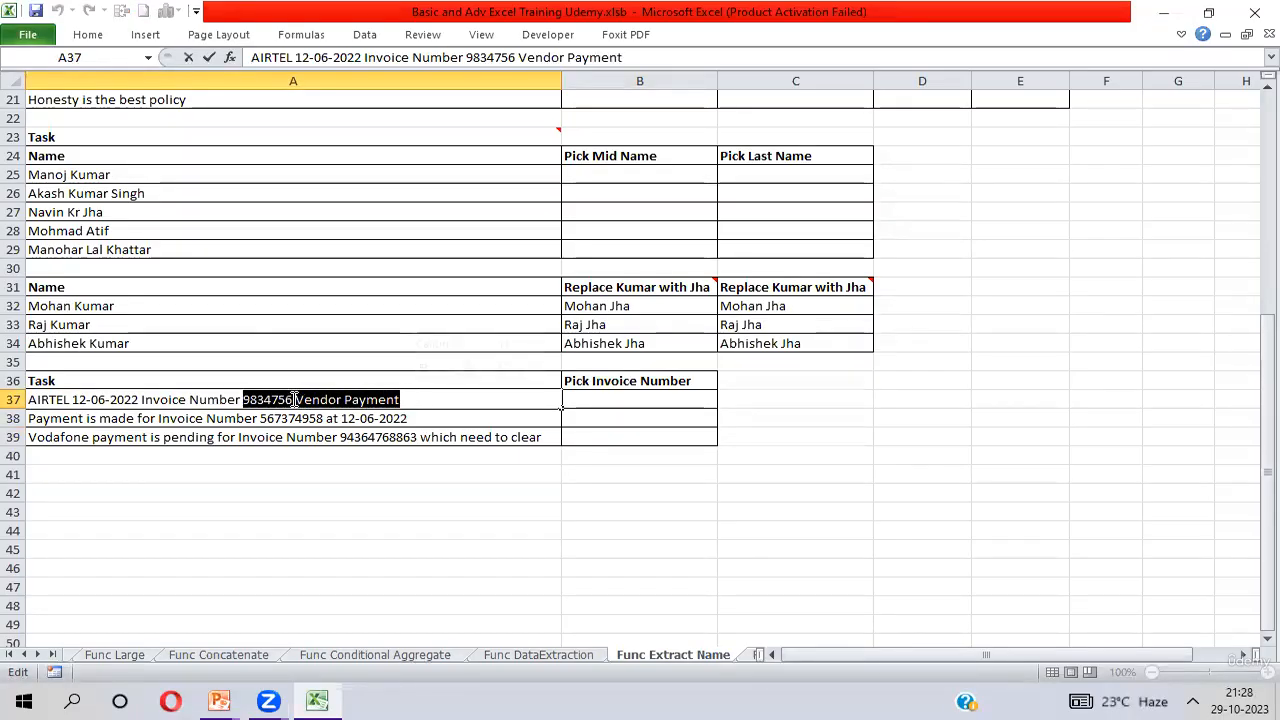
{"action": "left_click_drag", "start_coordinate": [295, 399], "coordinate": [245, 400]}
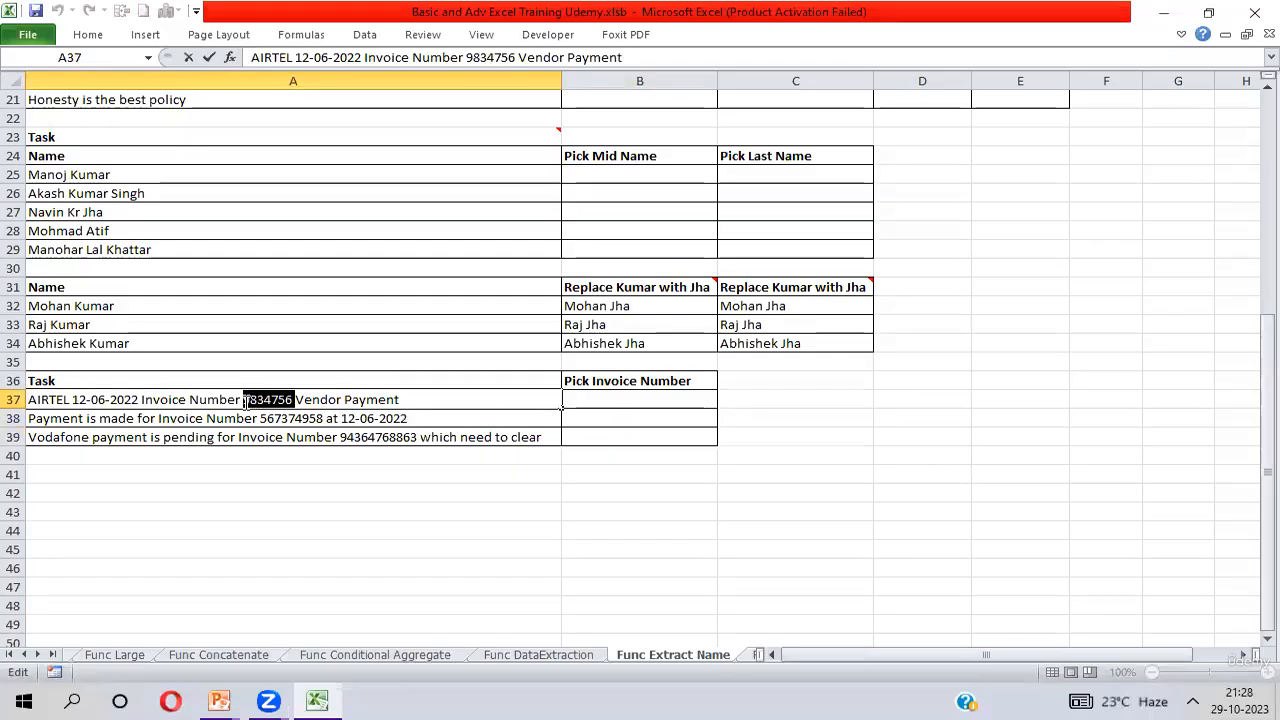
{"action": "left_click", "coordinate": [296, 399]}
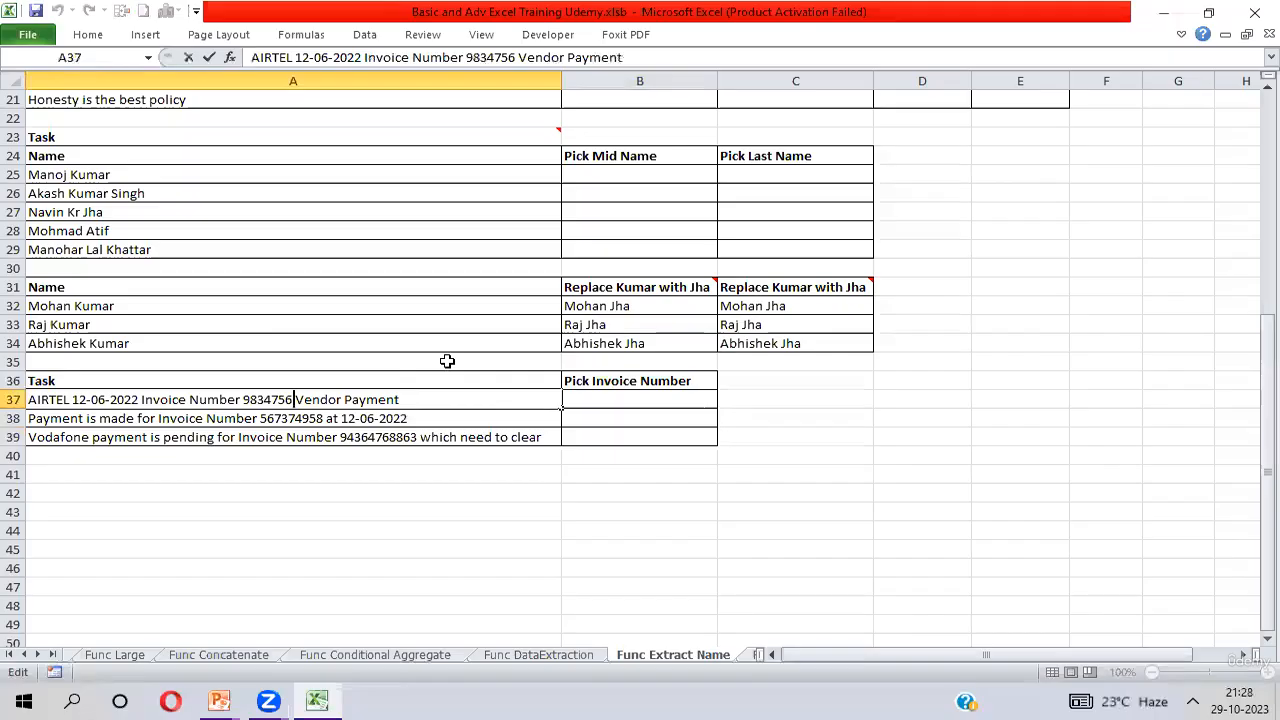
{"action": "key", "text": "ctrl+shift+Left"}
{"action": "key", "text": "shift+Left"}
{"action": "key", "text": "Return"}
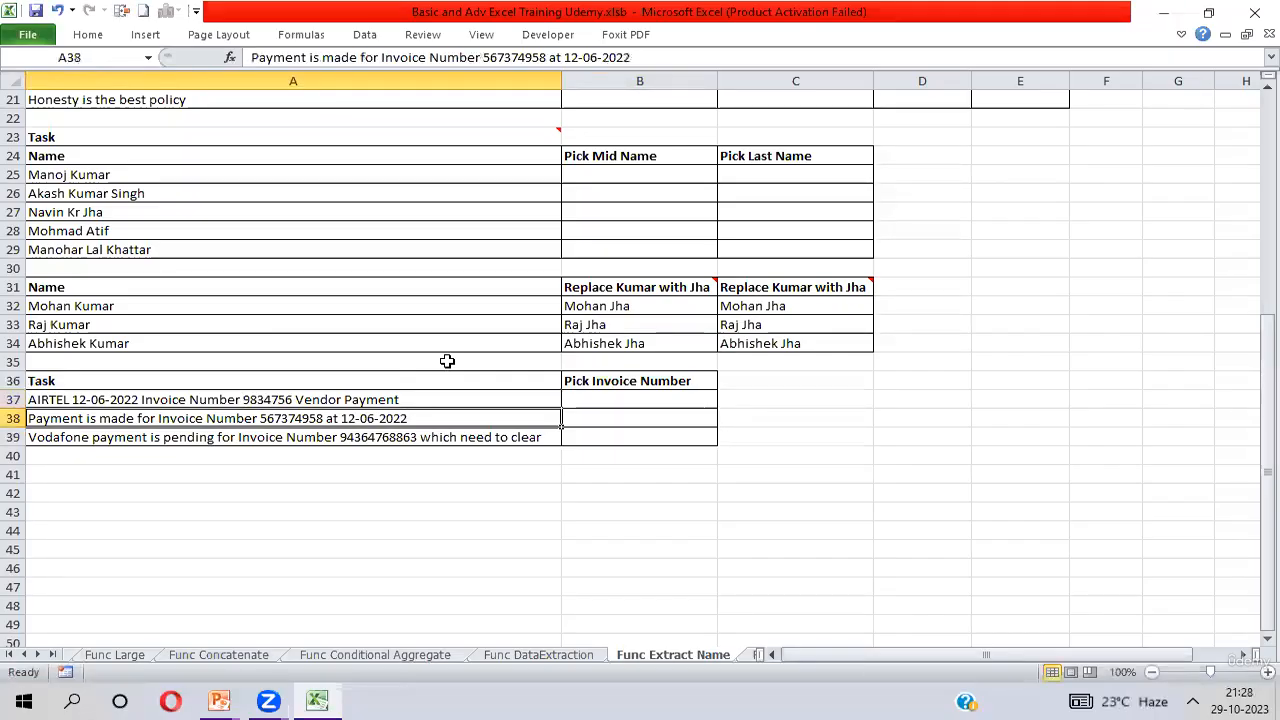
{"action": "key", "text": "Up"}
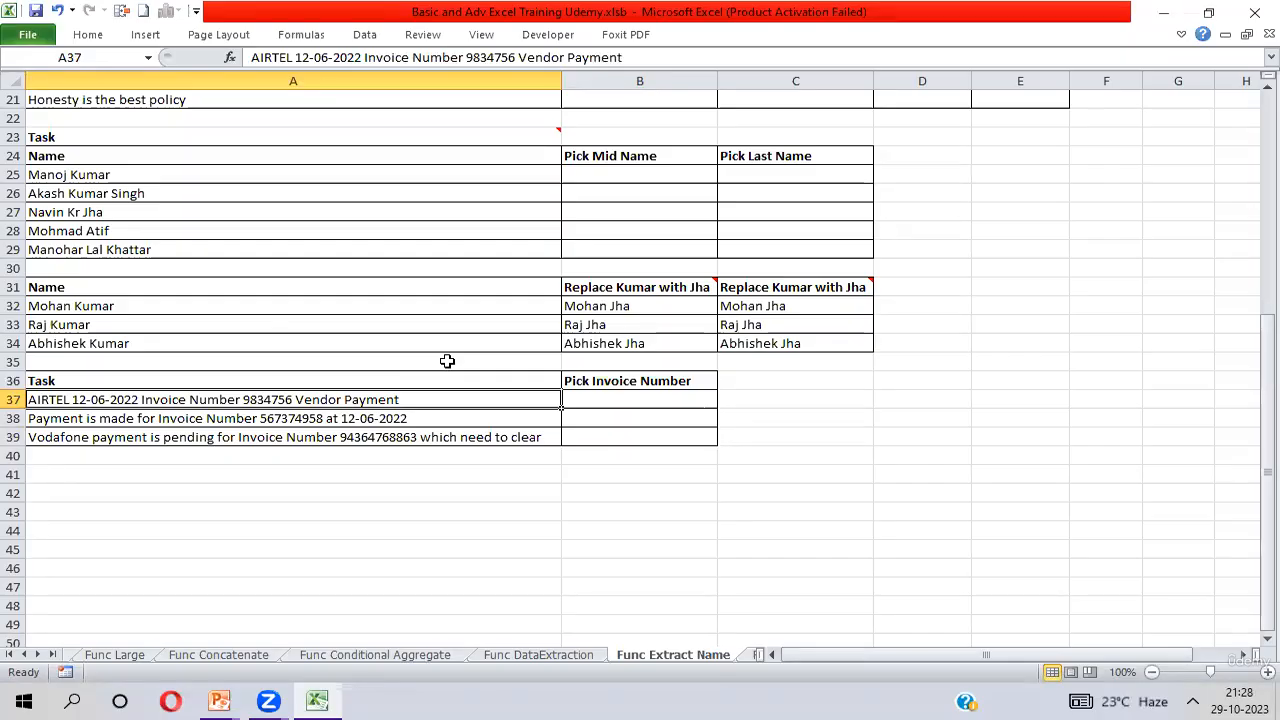
Point out where the invoice number begins in A37, A38 and A39 by placing the text cursor before it in each cell.
{"action": "left_click", "coordinate": [643, 397]}
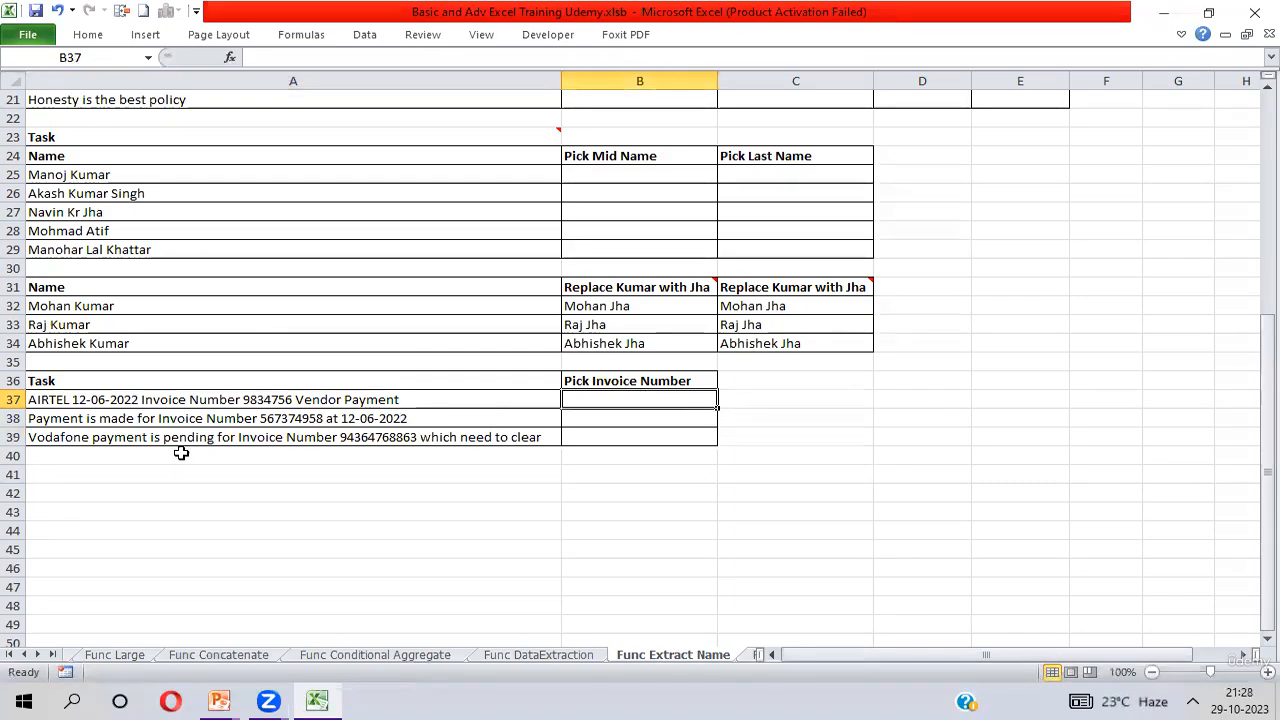
{"action": "double_click", "coordinate": [243, 397]}
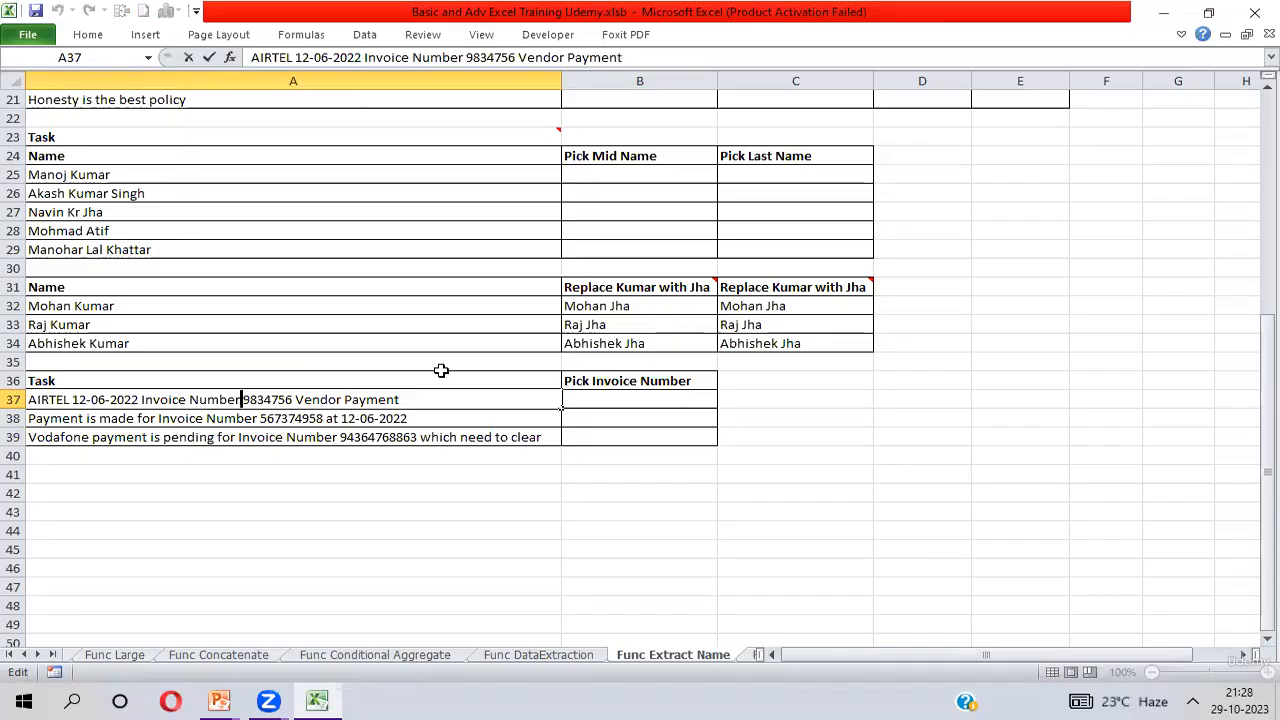
{"action": "key", "text": "Return"}
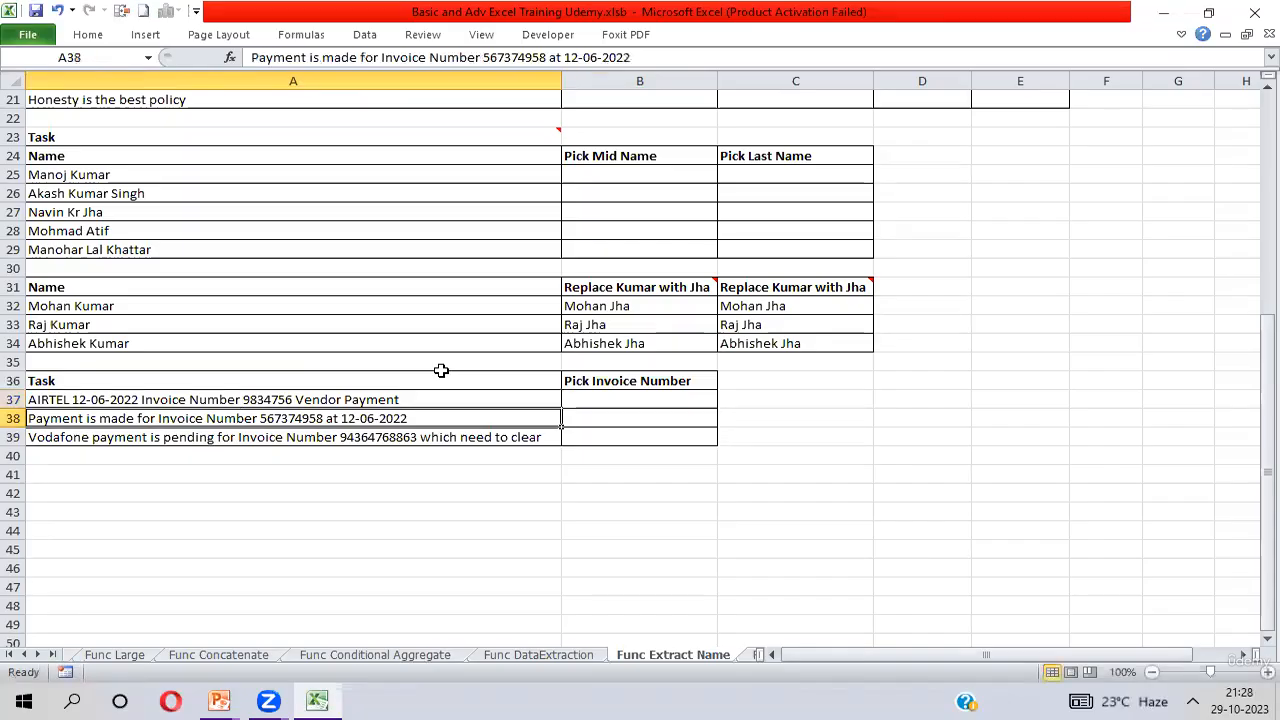
{"action": "double_click", "coordinate": [260, 416]}
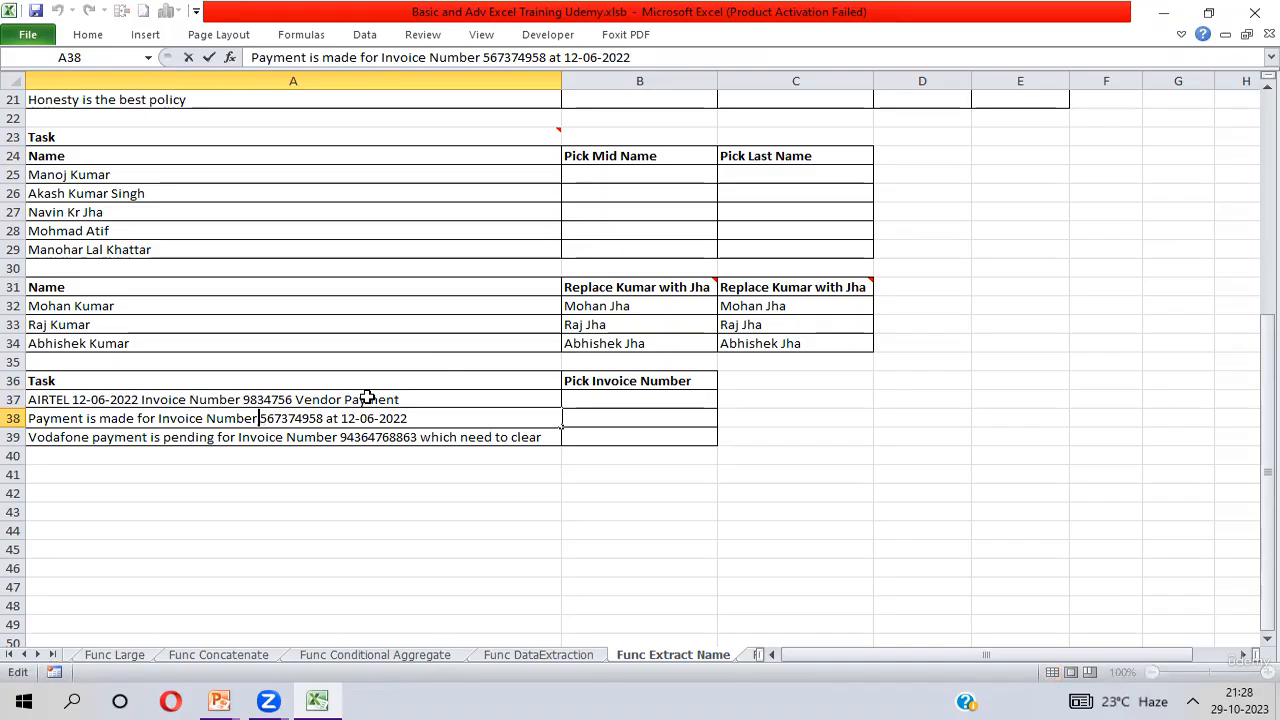
{"action": "key", "text": "Return"}
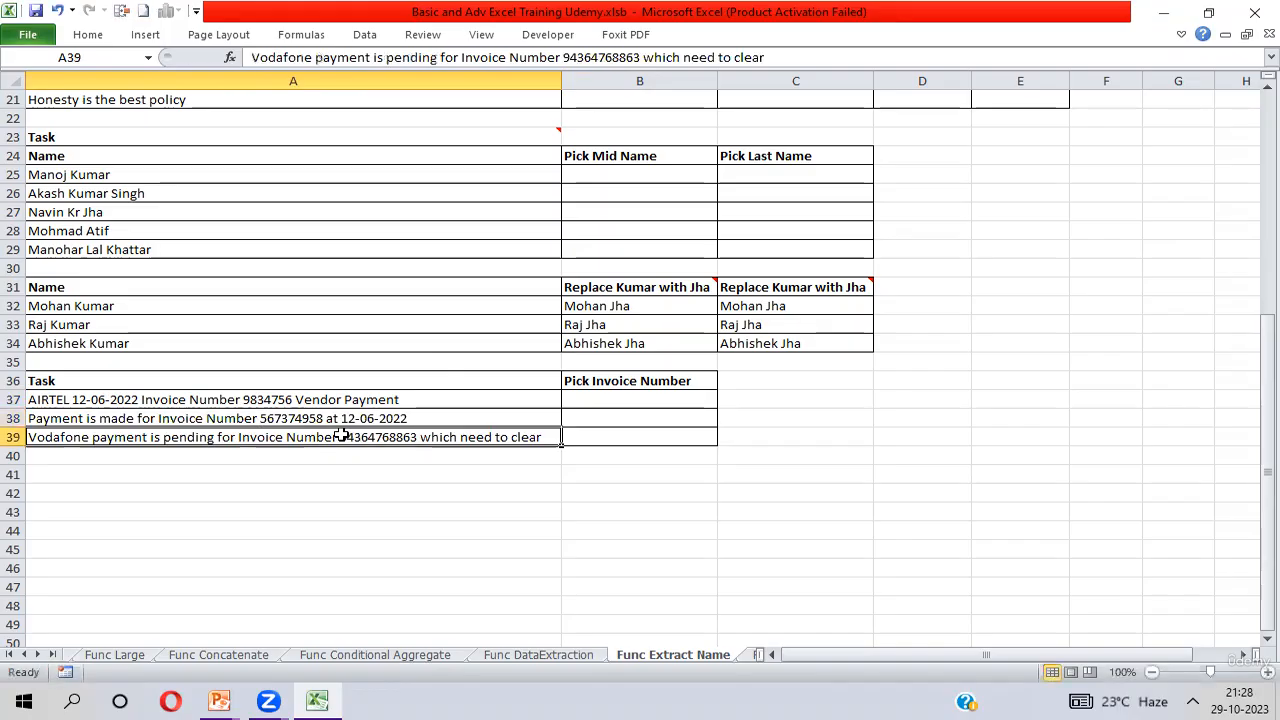
{"action": "double_click", "coordinate": [340, 436]}
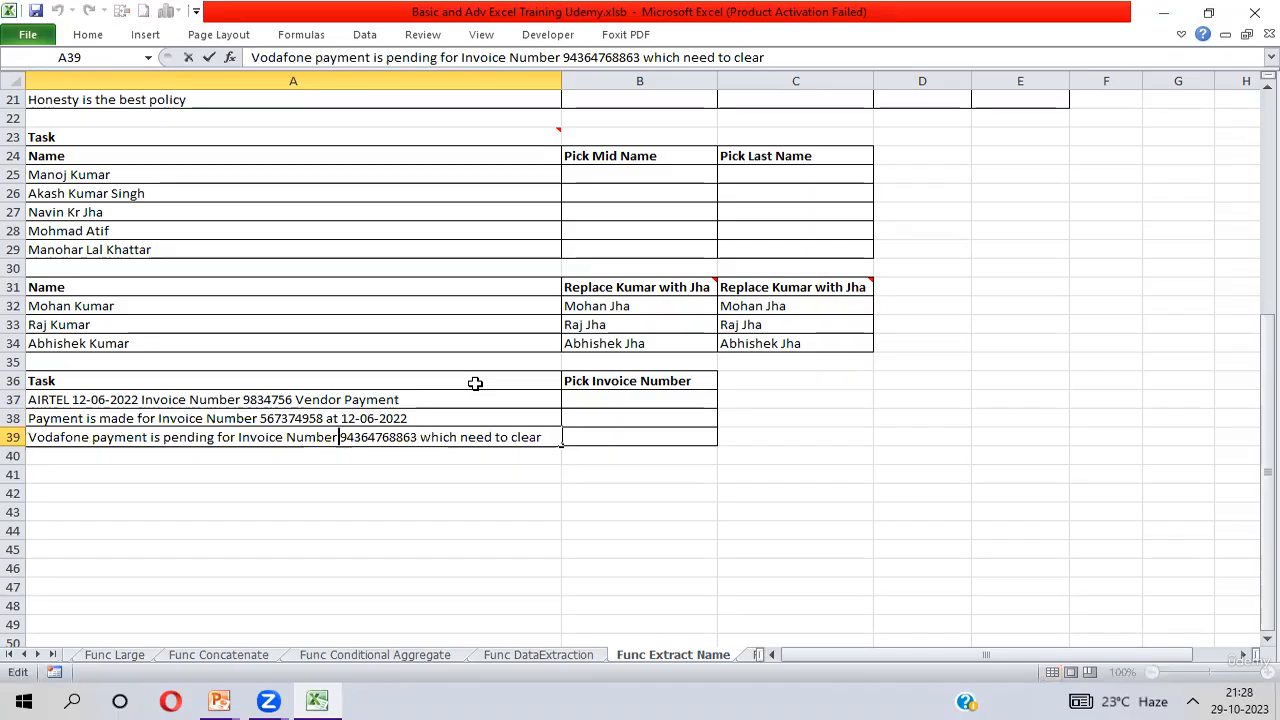
{"action": "key", "text": "Return"}
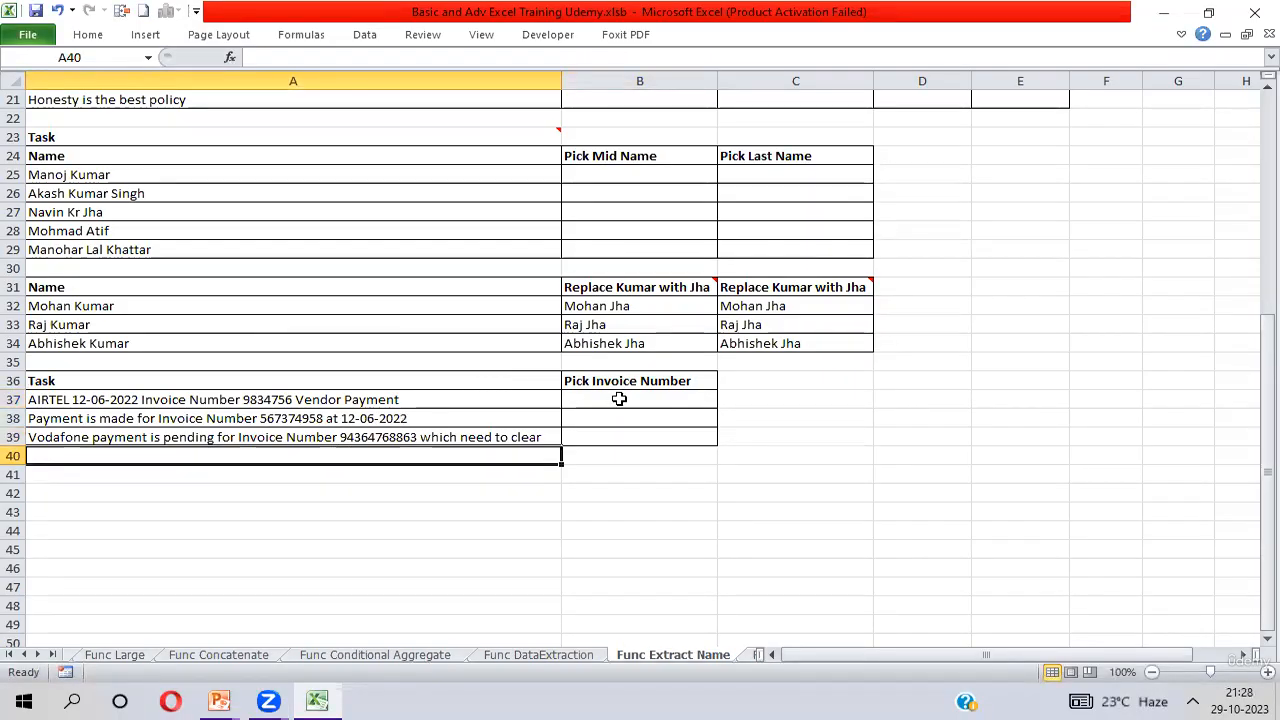
Mark the start of the invoice number in A37 with the text cursor again, leaving the text unchanged.
{"action": "double_click", "coordinate": [245, 399]}
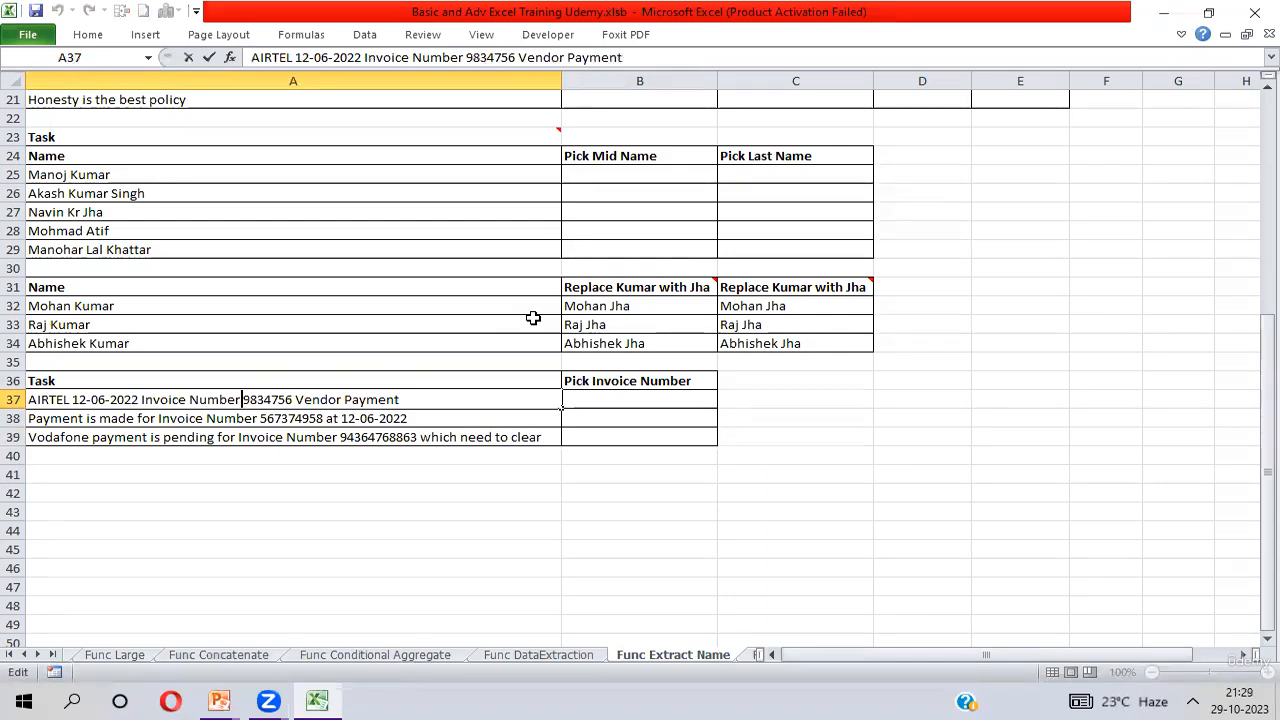
{"action": "left_click", "coordinate": [628, 397]}
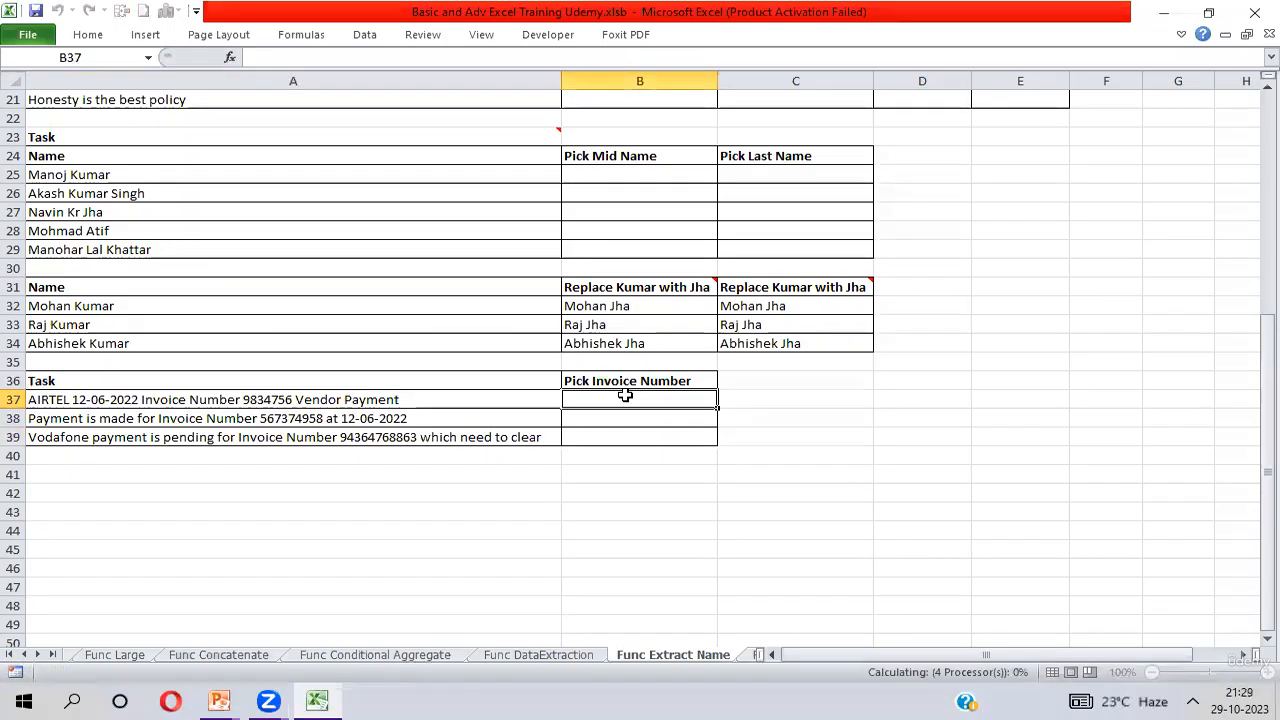
{"action": "double_click", "coordinate": [243, 397]}
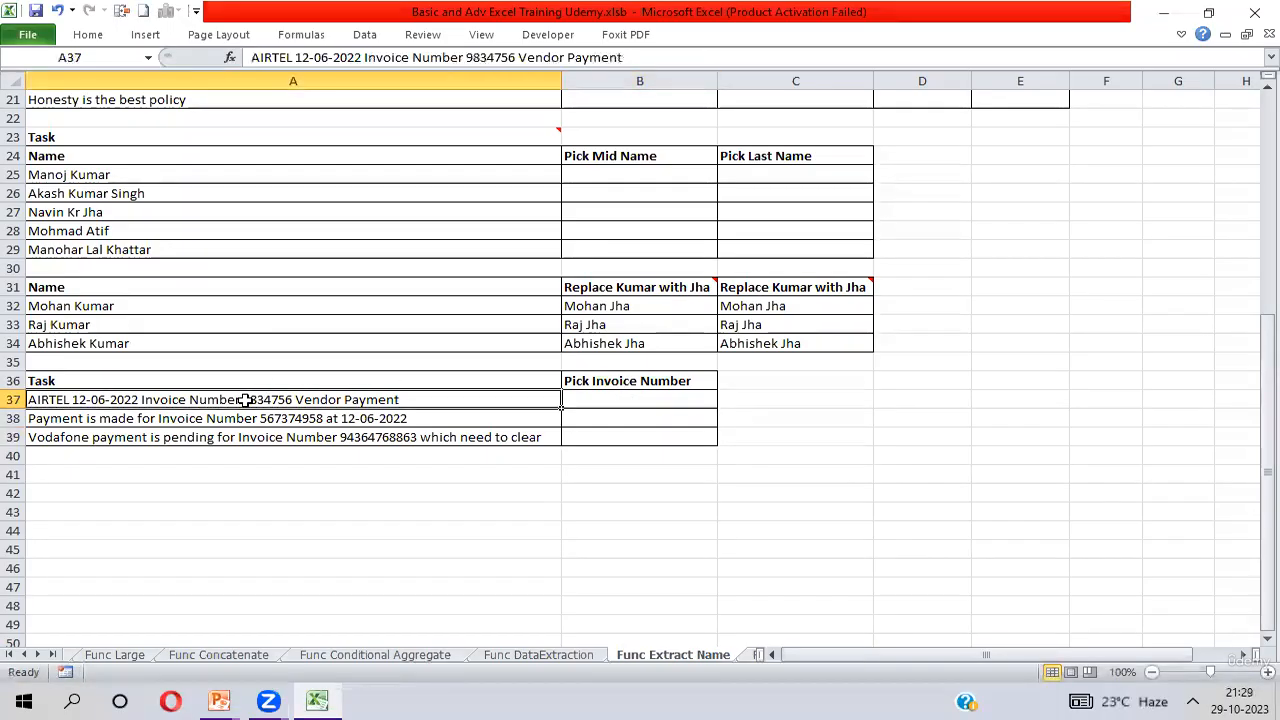
{"action": "key", "text": "Left"}
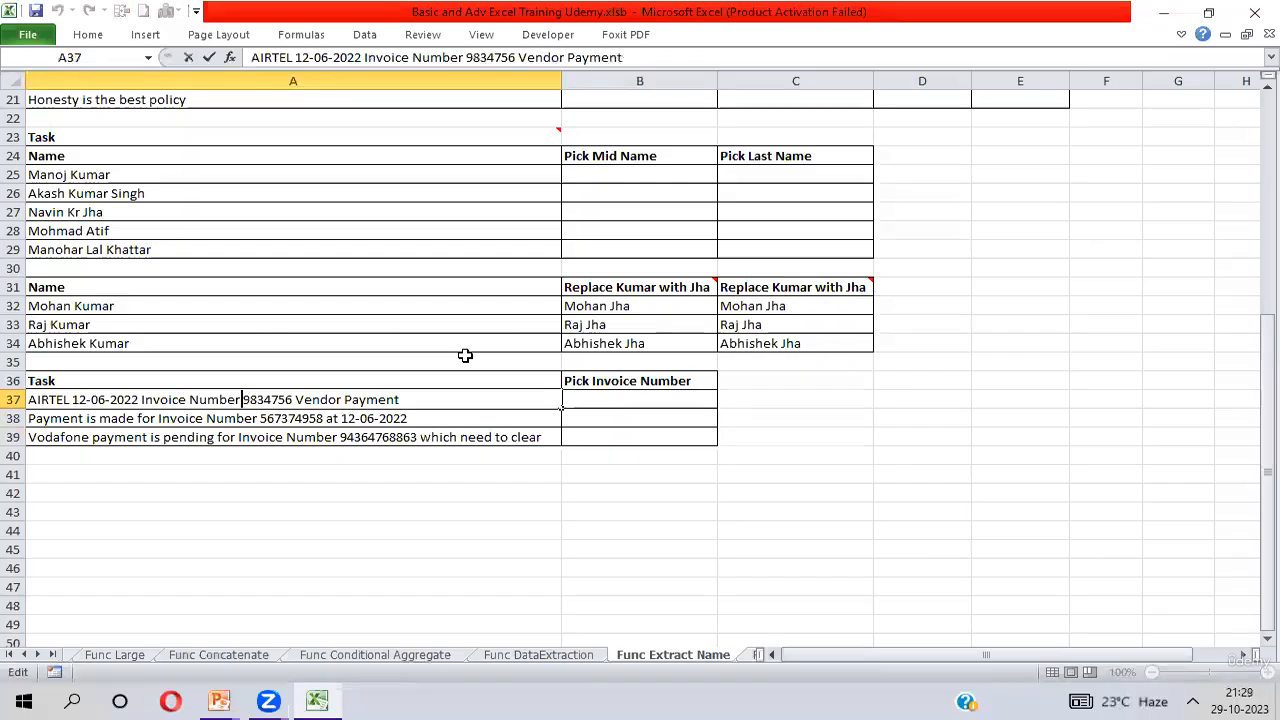
{"action": "key", "text": "Return"}
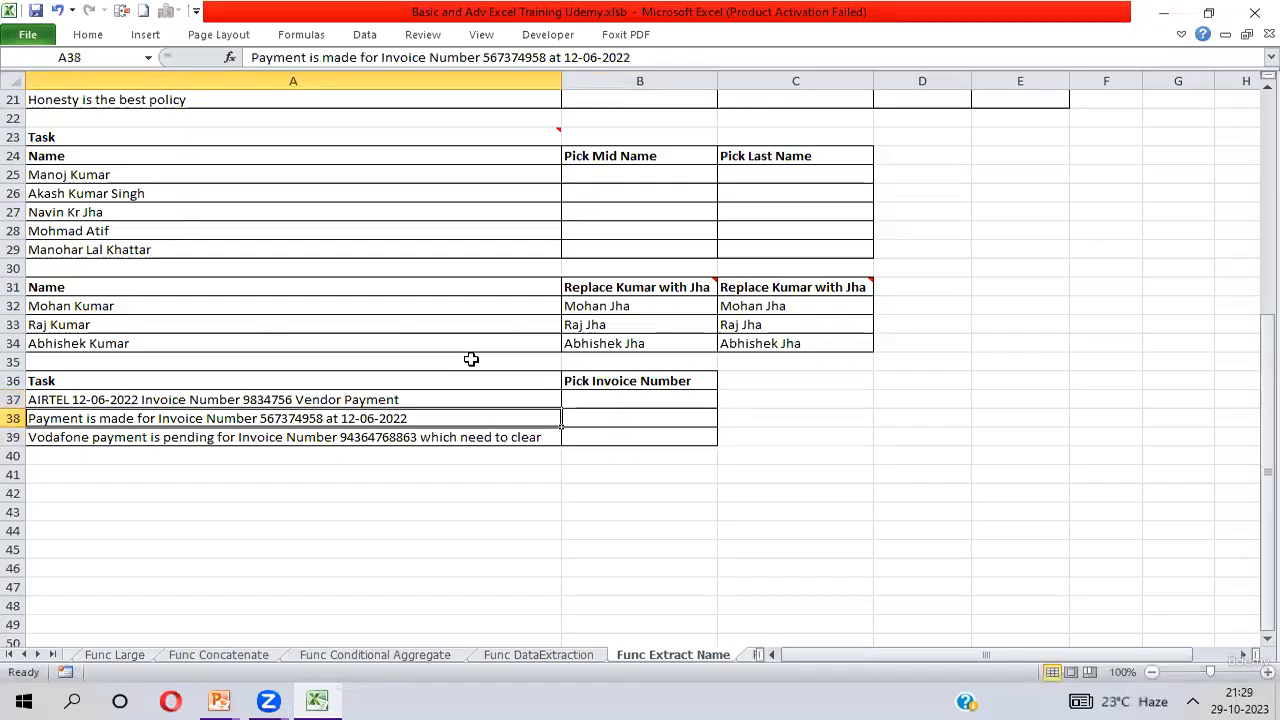
Enter the formula =FIND("Invoice Number",A37) in B37 and reselect that cell.
{"action": "left_click", "coordinate": [655, 399]}
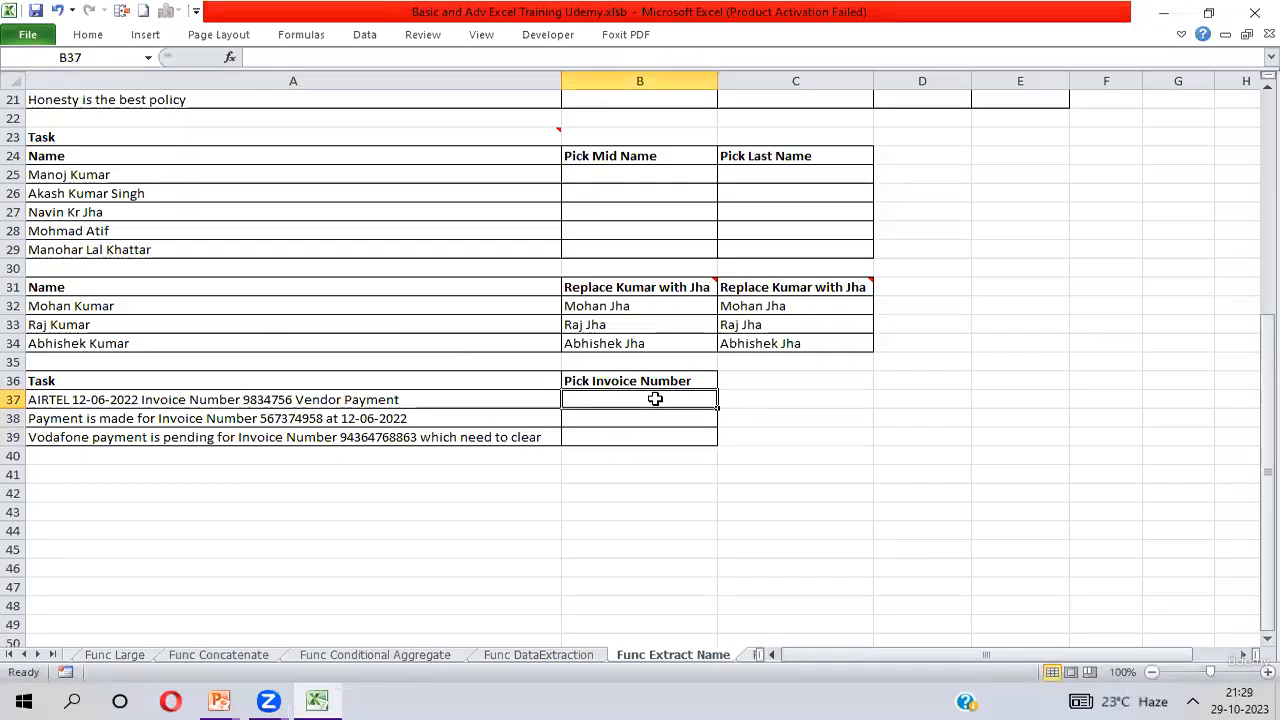
{"action": "type", "text": "="}
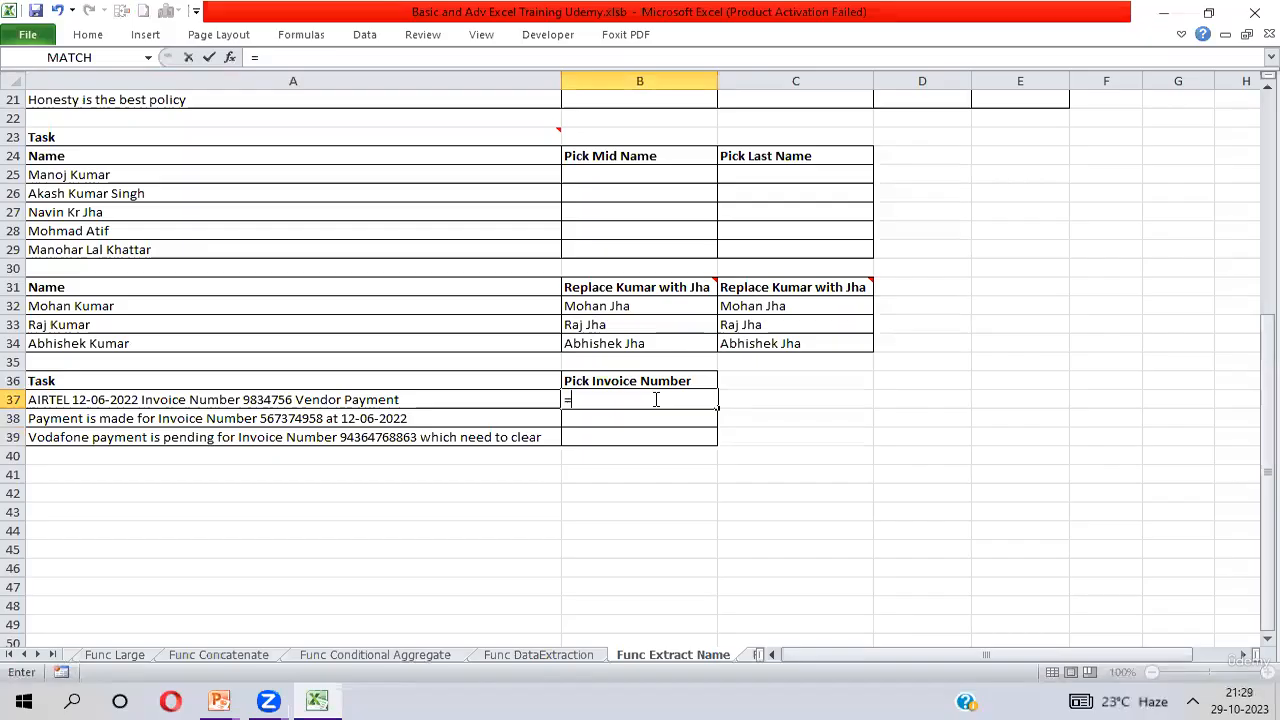
{"action": "type", "text": "FIND("}
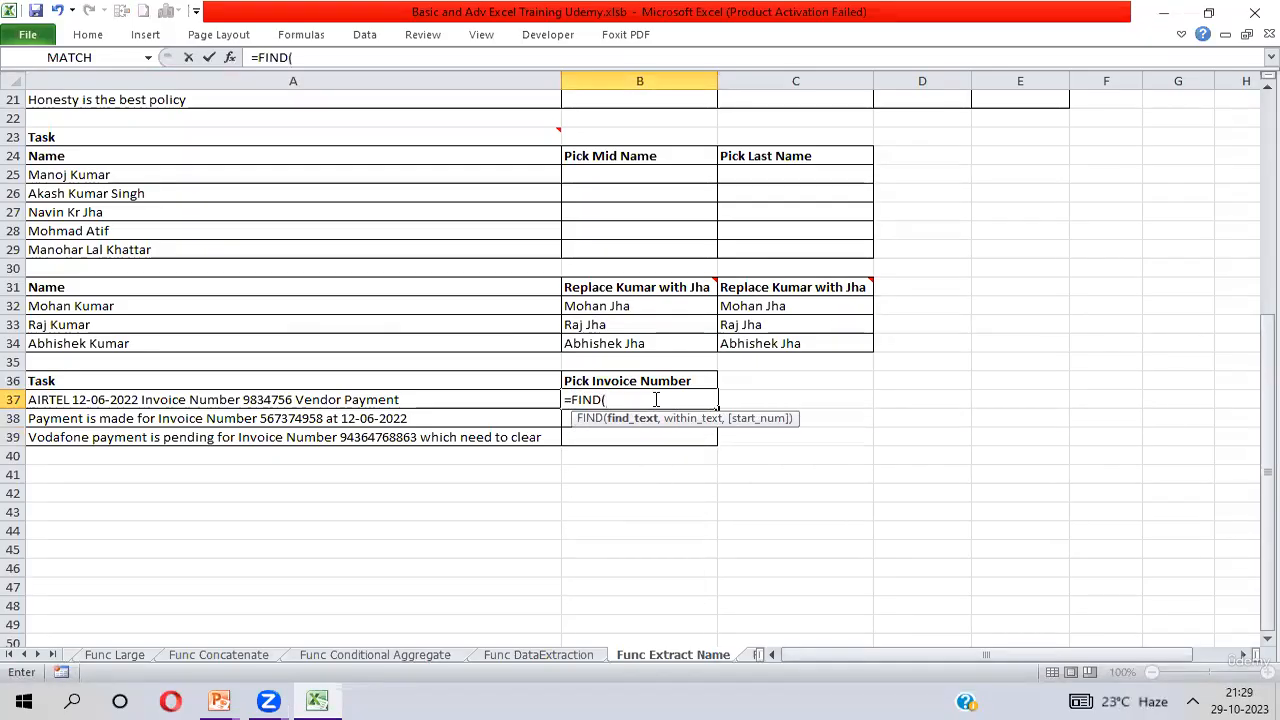
{"action": "type", "text": "\"iN"}
{"action": "key", "text": "BackSpace"}
{"action": "key", "text": "BackSpace"}
{"action": "type", "text": "Invoice Number"}
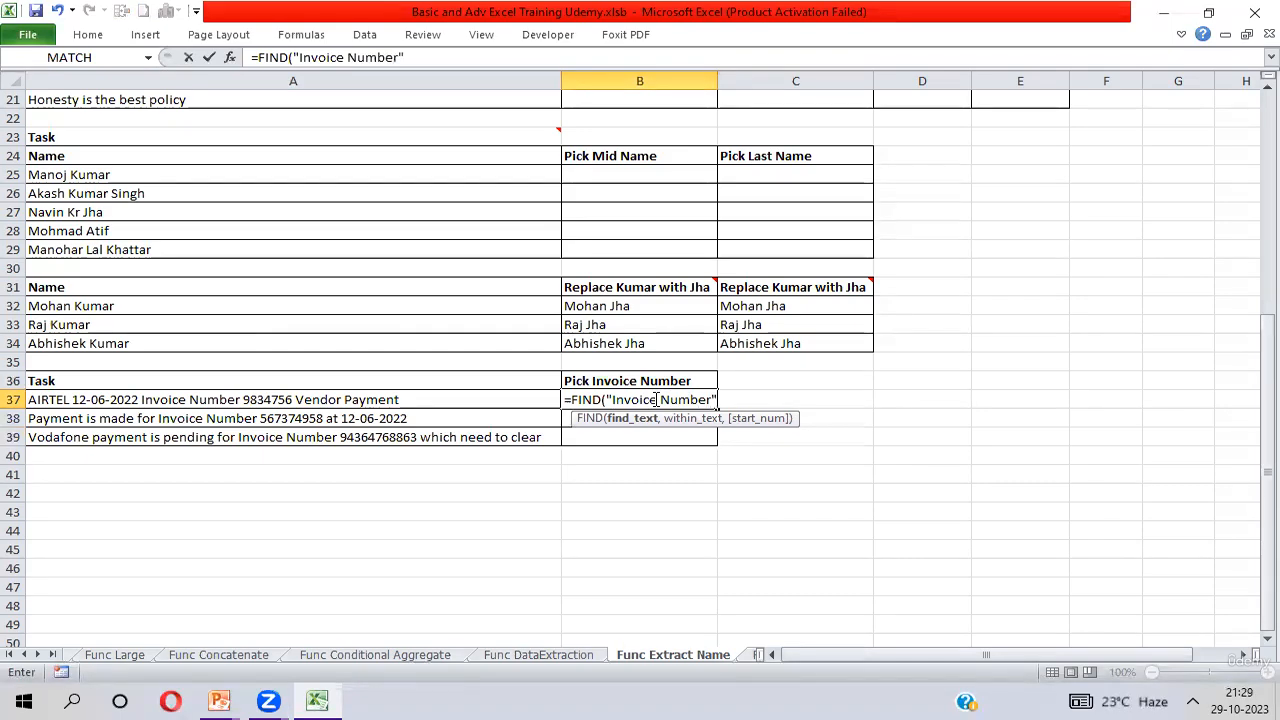
{"action": "type", "text": ","}
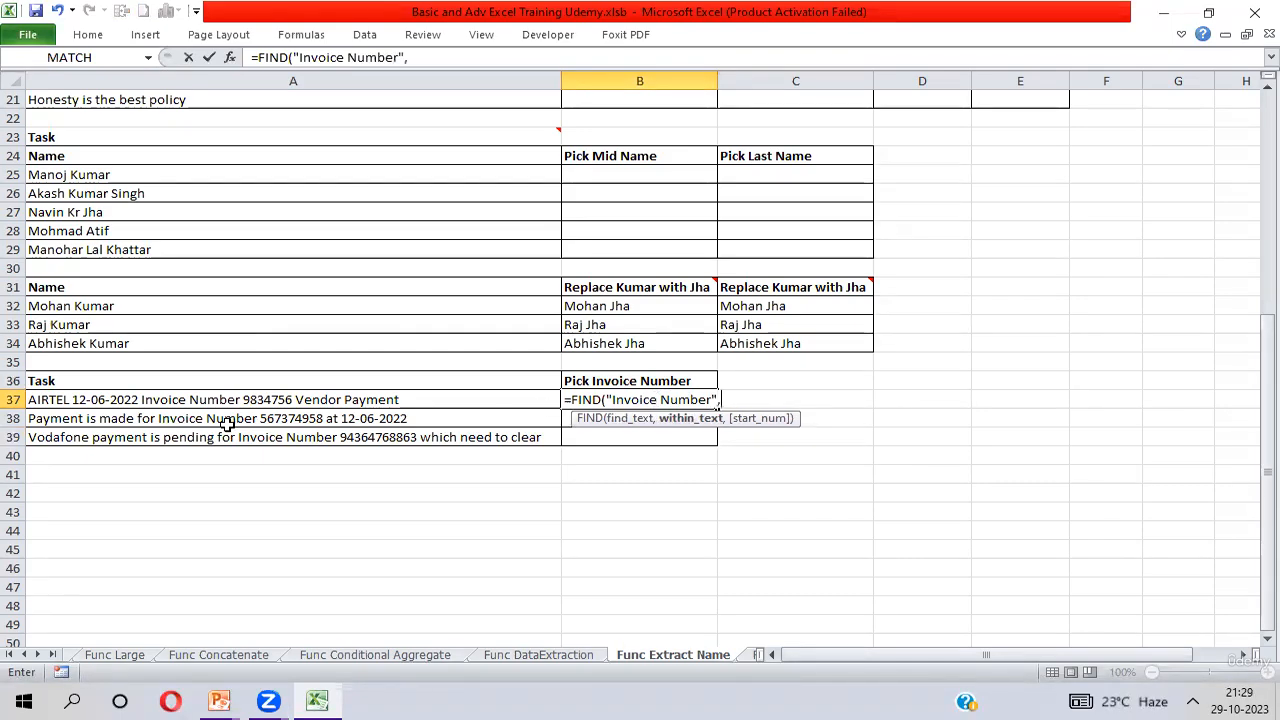
{"action": "left_click", "coordinate": [146, 400]}
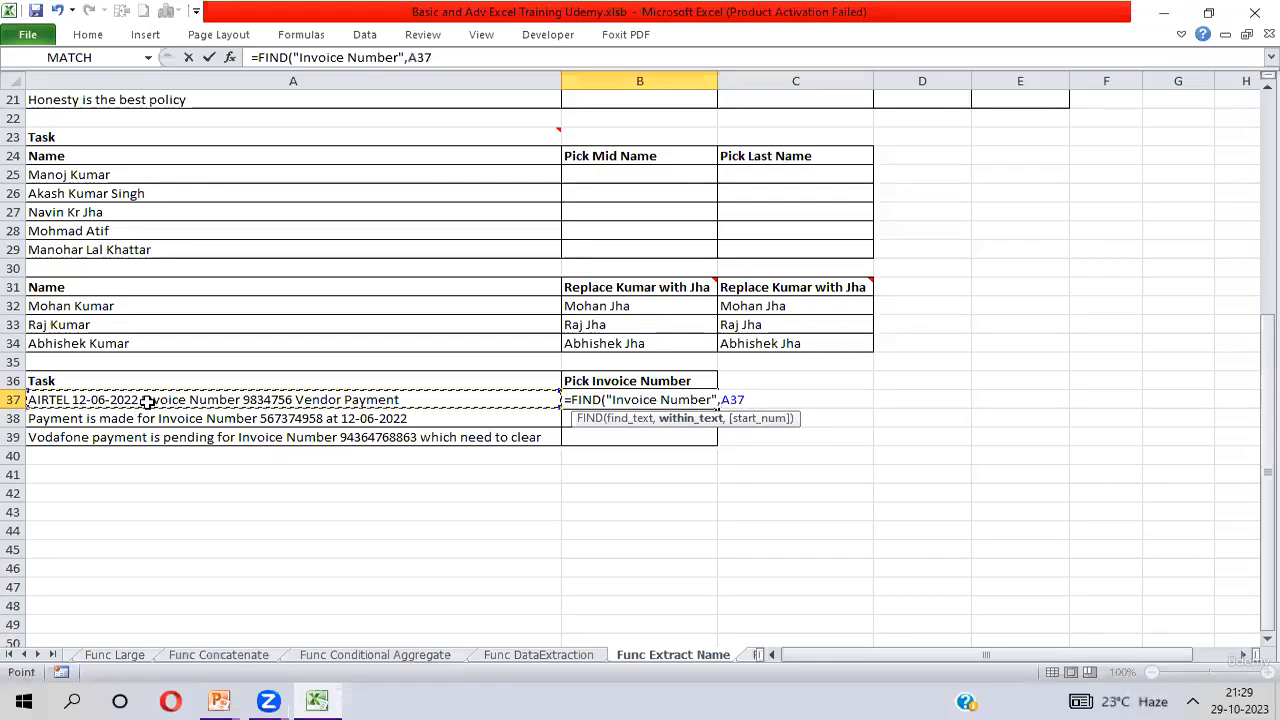
{"action": "type", "text": ")"}
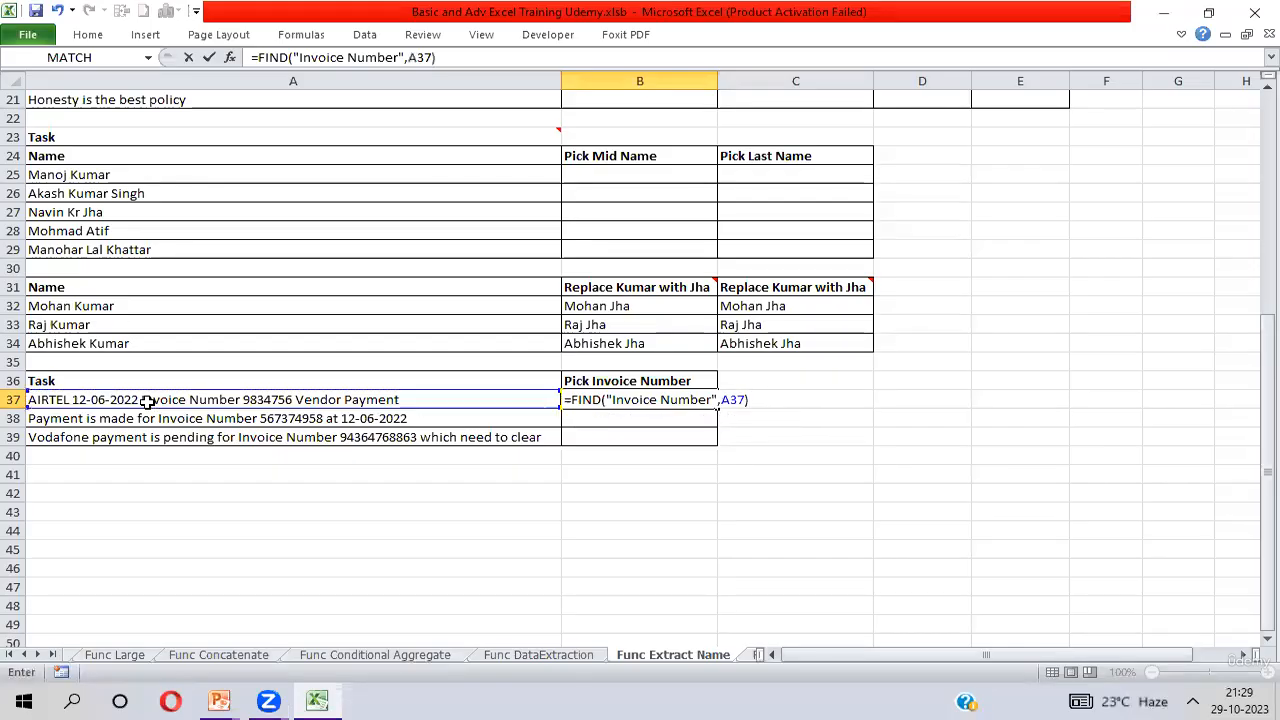
{"action": "key", "text": "Return"}
{"action": "key", "text": "Up"}
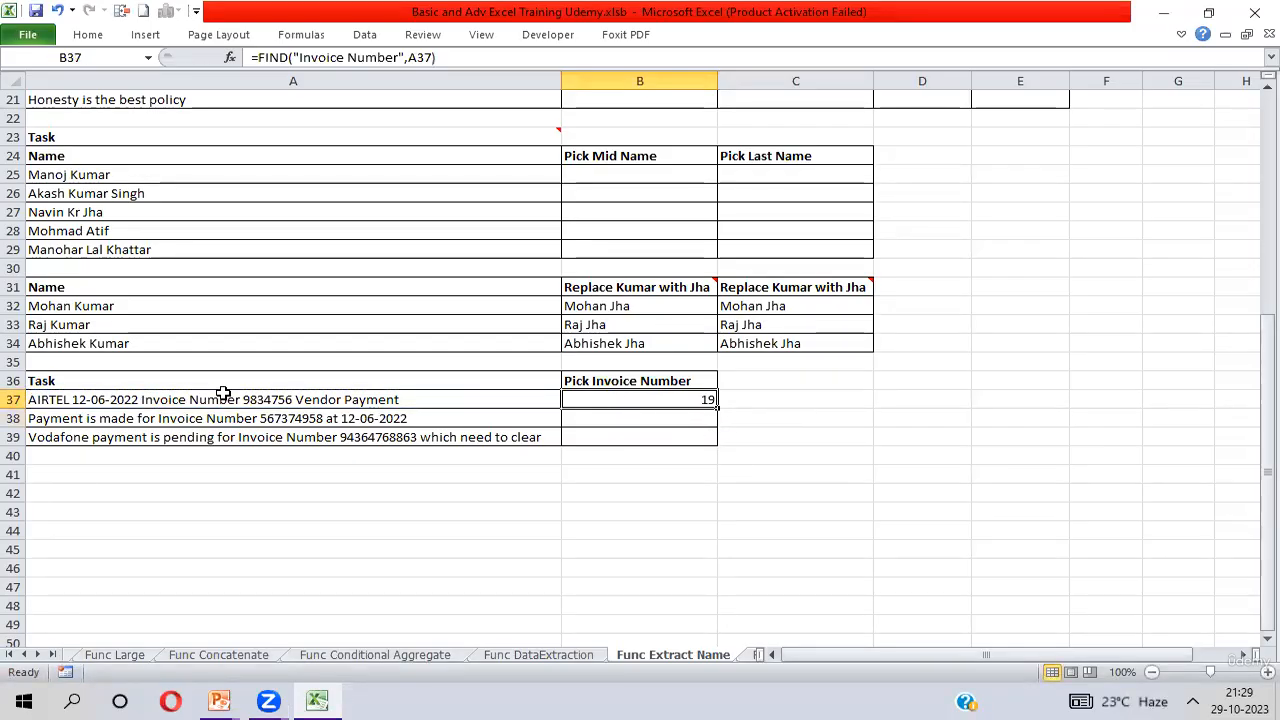
Count through the characters of A37 up to the start of "Invoice", then return to B37.
{"action": "double_click", "coordinate": [141, 400]}
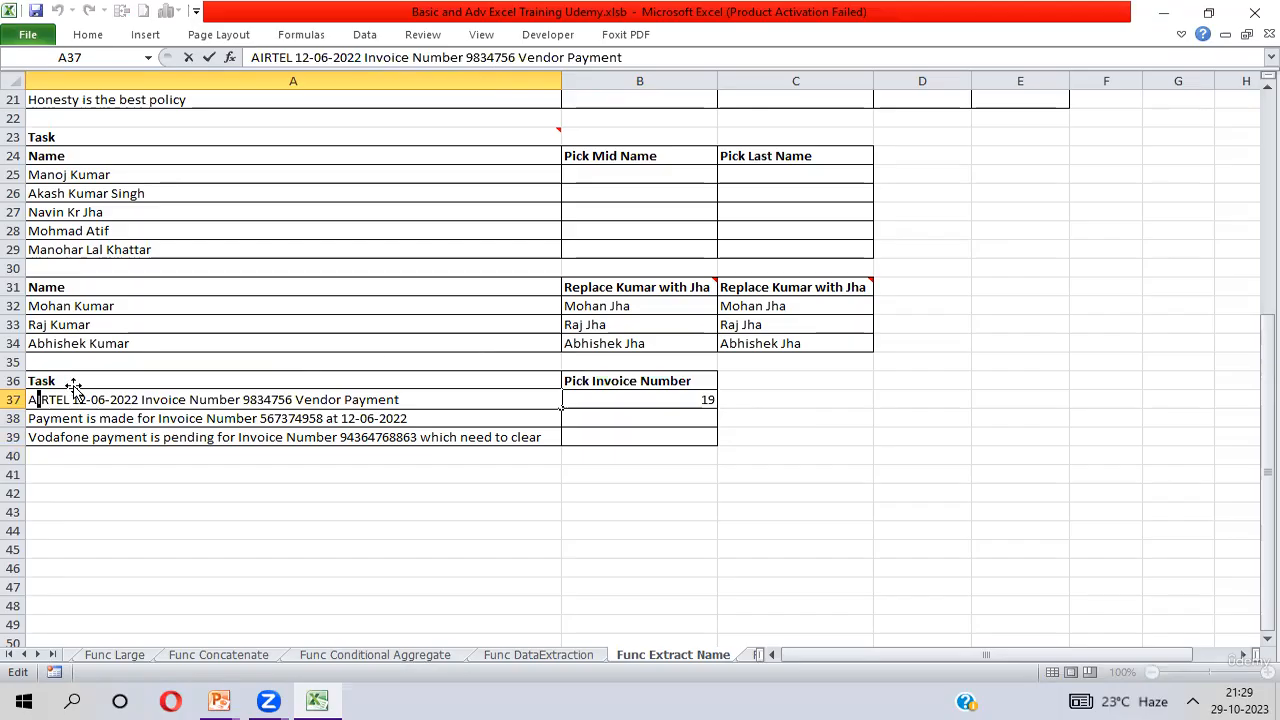
{"action": "double_click", "coordinate": [140, 399]}
{"action": "key", "text": "Right"}
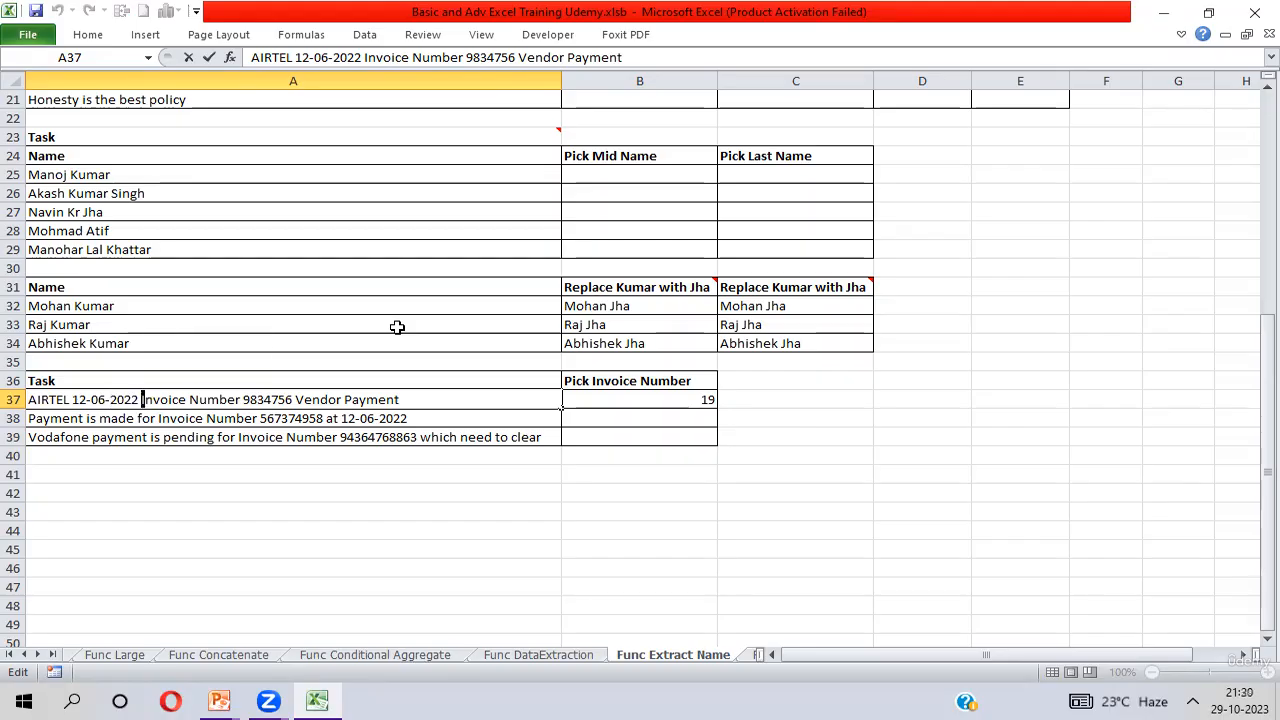
{"action": "left_click", "coordinate": [653, 399]}
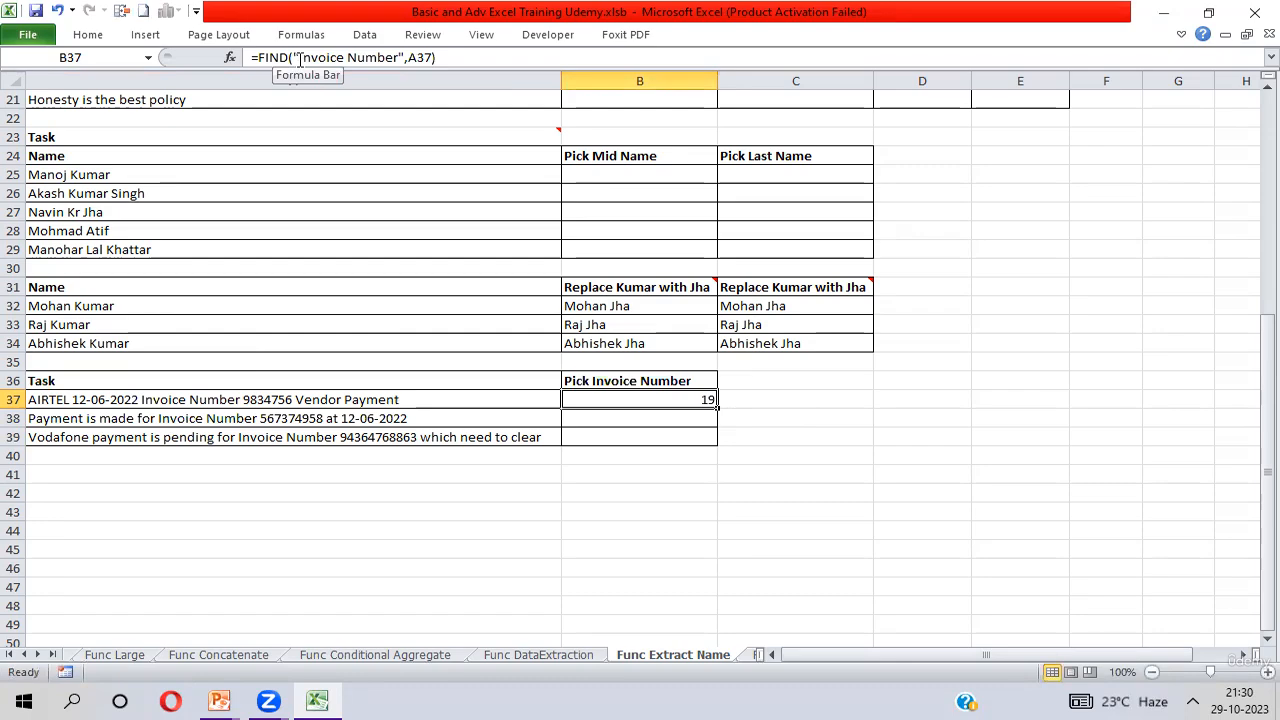
Highlight the search text "Invoice Number" in B37's FIND formula, then only its first letter, without changing the formula.
{"action": "left_click_drag", "start_coordinate": [299, 57], "coordinate": [399, 57]}
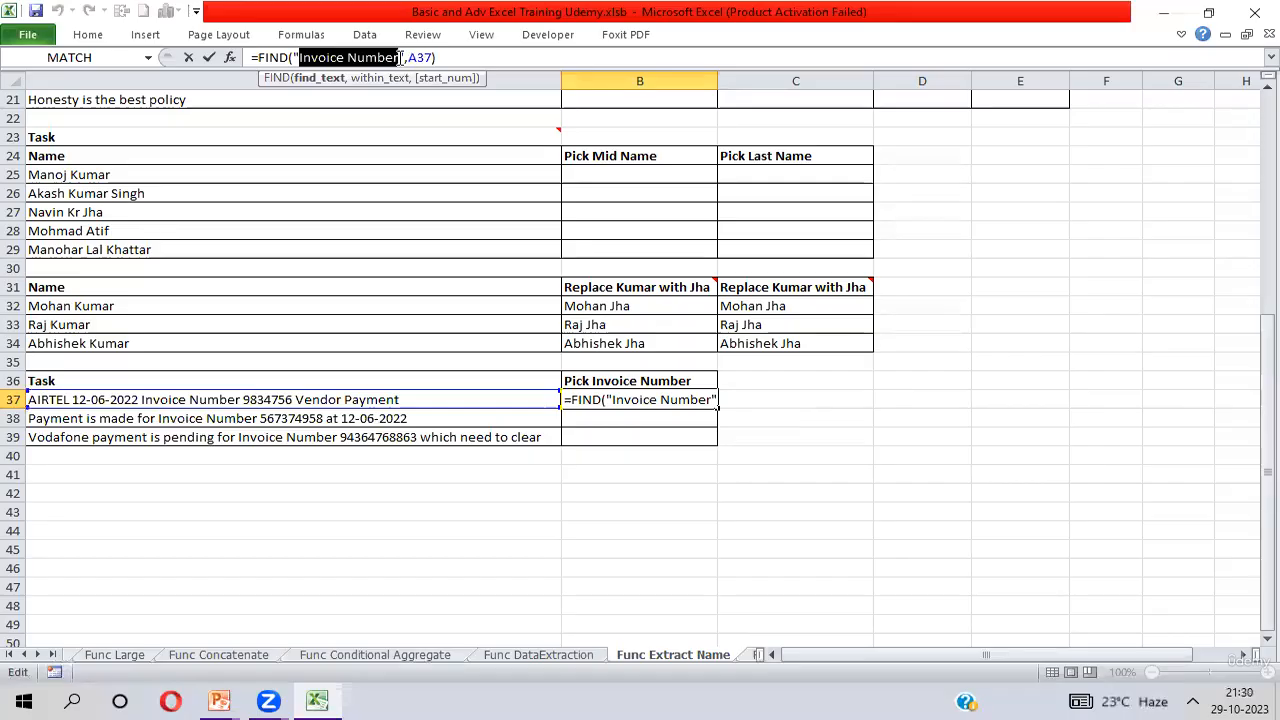
{"action": "left_click", "coordinate": [300, 57]}
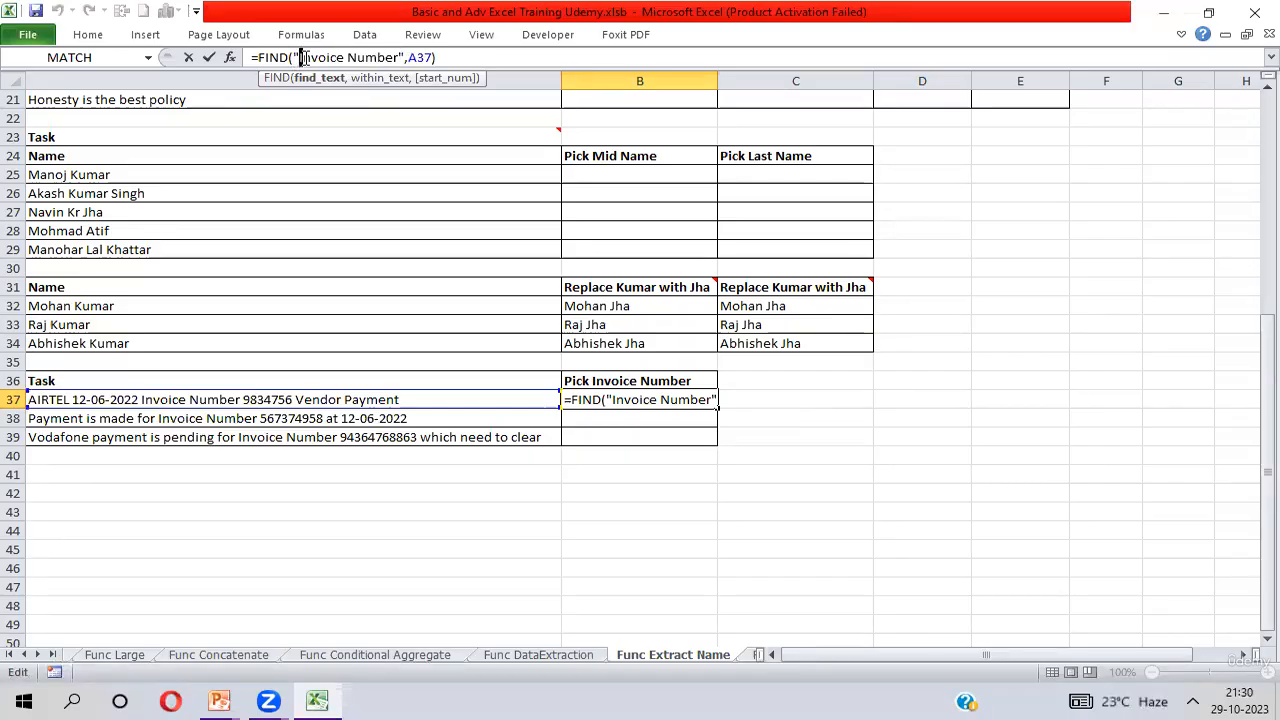
{"action": "left_click", "coordinate": [172, 399]}
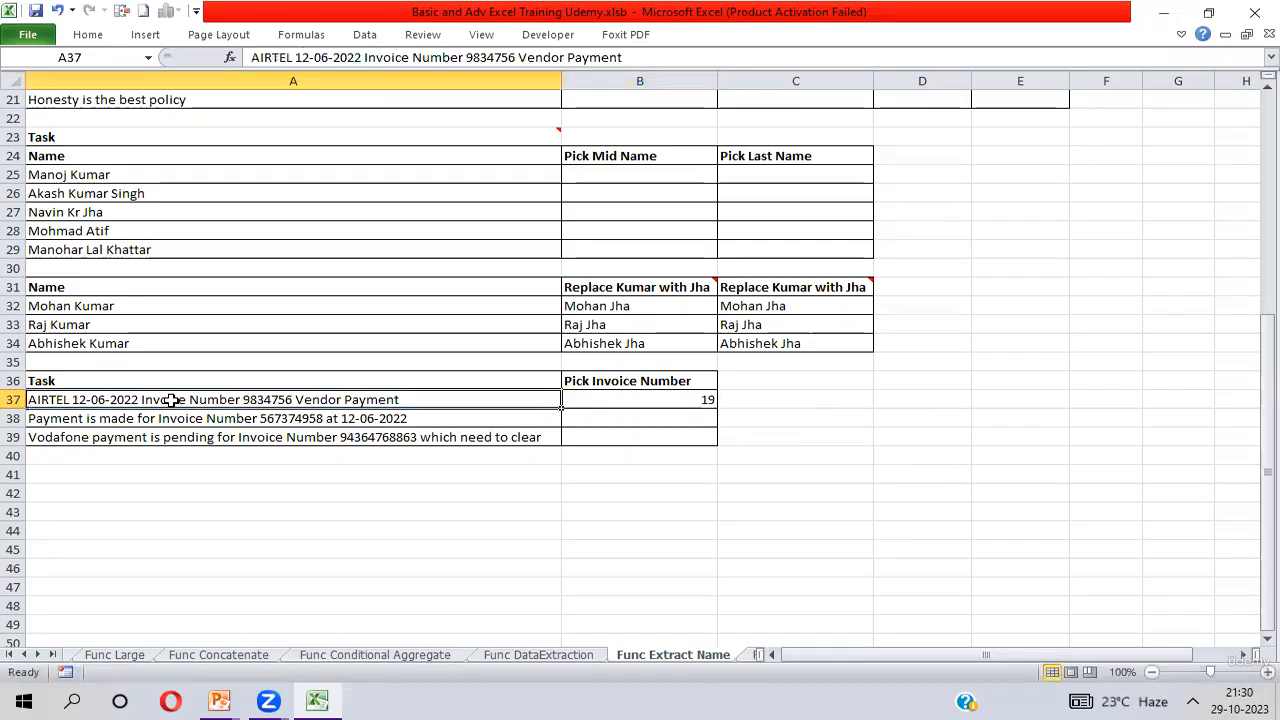
Highlight the text in A37 from its first character through the "I" of "Invoice" to compare with B37.
{"action": "left_click", "coordinate": [645, 401]}
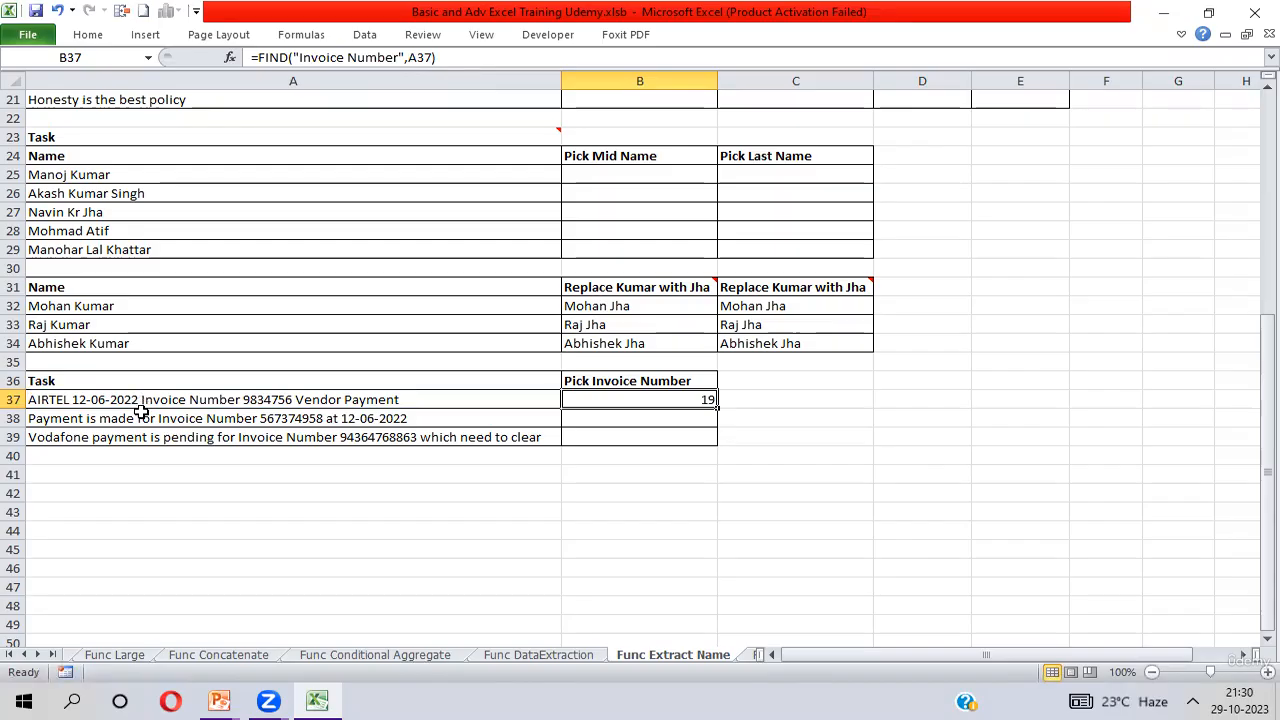
{"action": "double_click", "coordinate": [55, 399]}
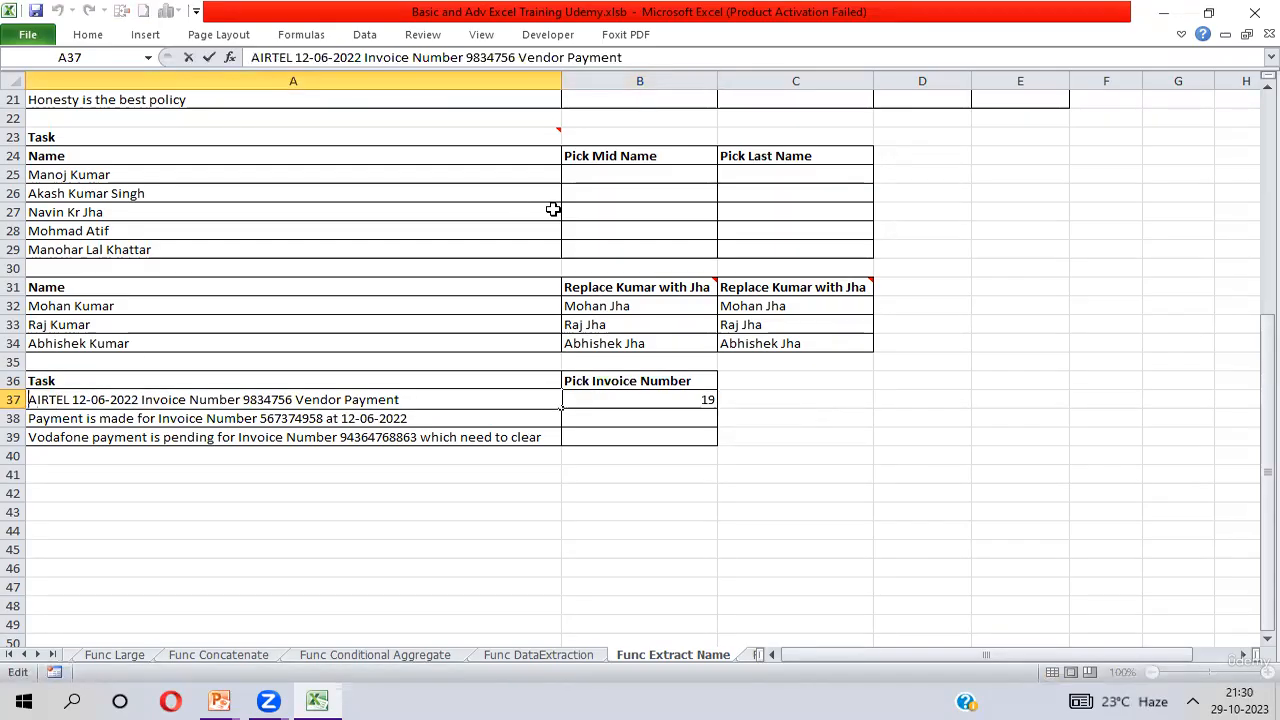
{"action": "key", "text": "shift+Right"}
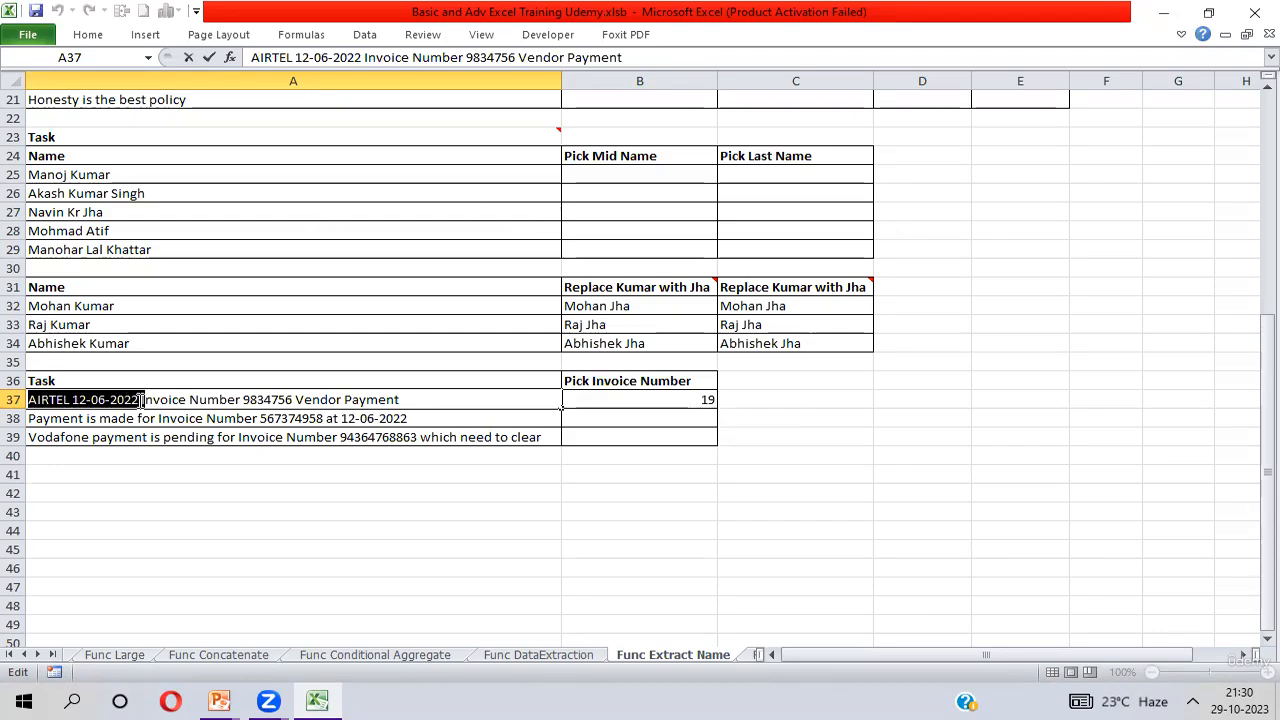
Fill the FIND formula from B37 down through B39.
{"action": "left_click", "coordinate": [699, 399]}
{"action": "left_click_drag", "start_coordinate": [717, 408], "coordinate": [717, 464]}
{"action": "key", "text": "shift+Up"}
{"action": "key", "text": "ctrl+d"}
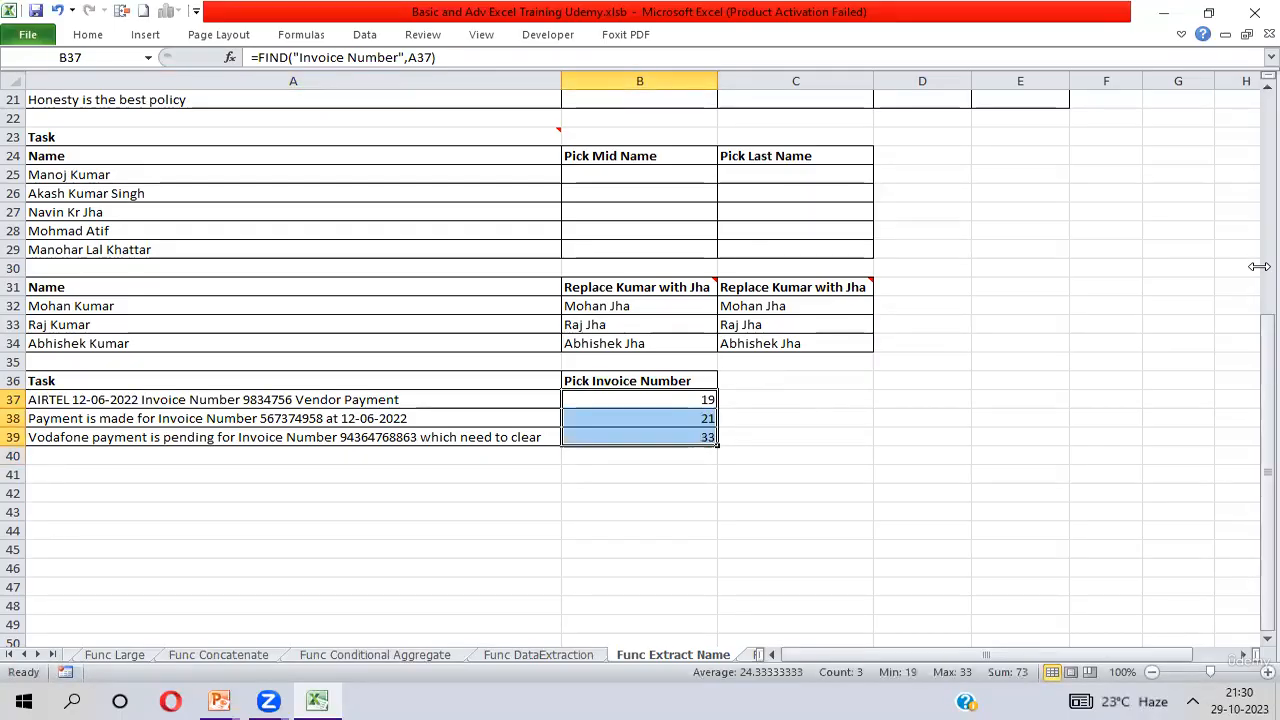
Check B38's formula against A38 by highlighting the "I" of "Invoice" in the payment text.
{"action": "key", "text": "Down"}
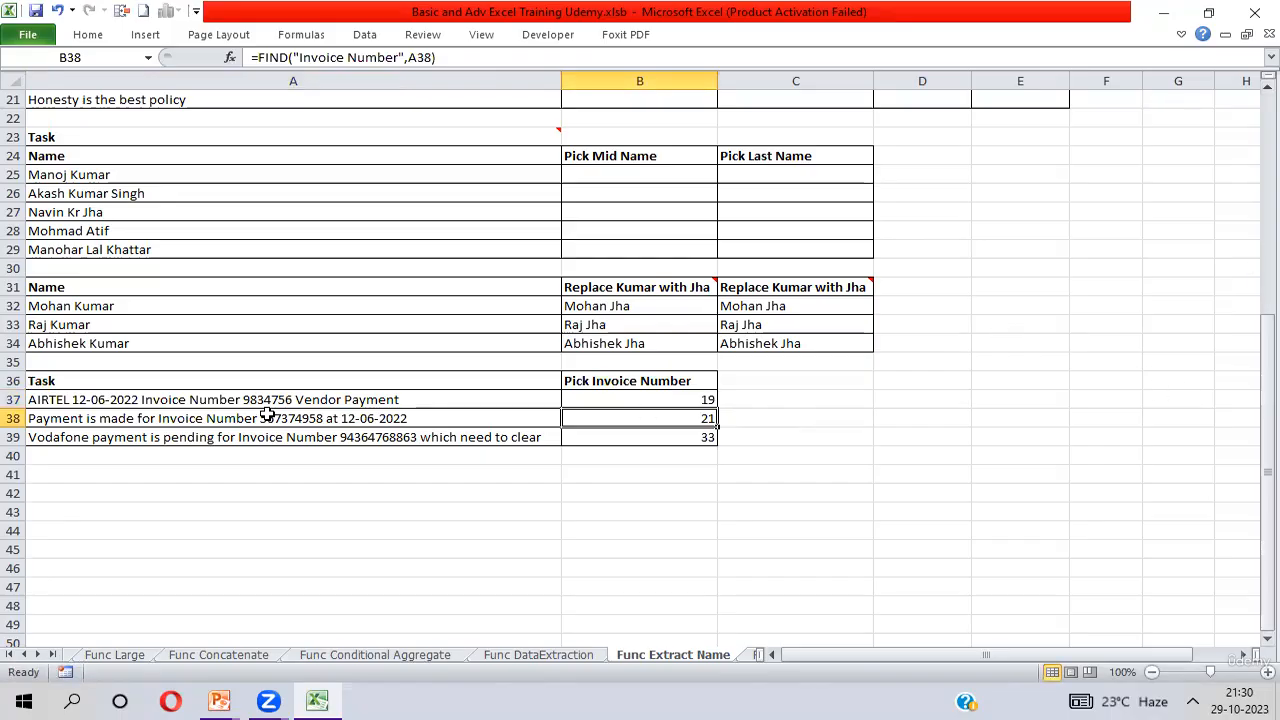
{"action": "left_click", "coordinate": [163, 418]}
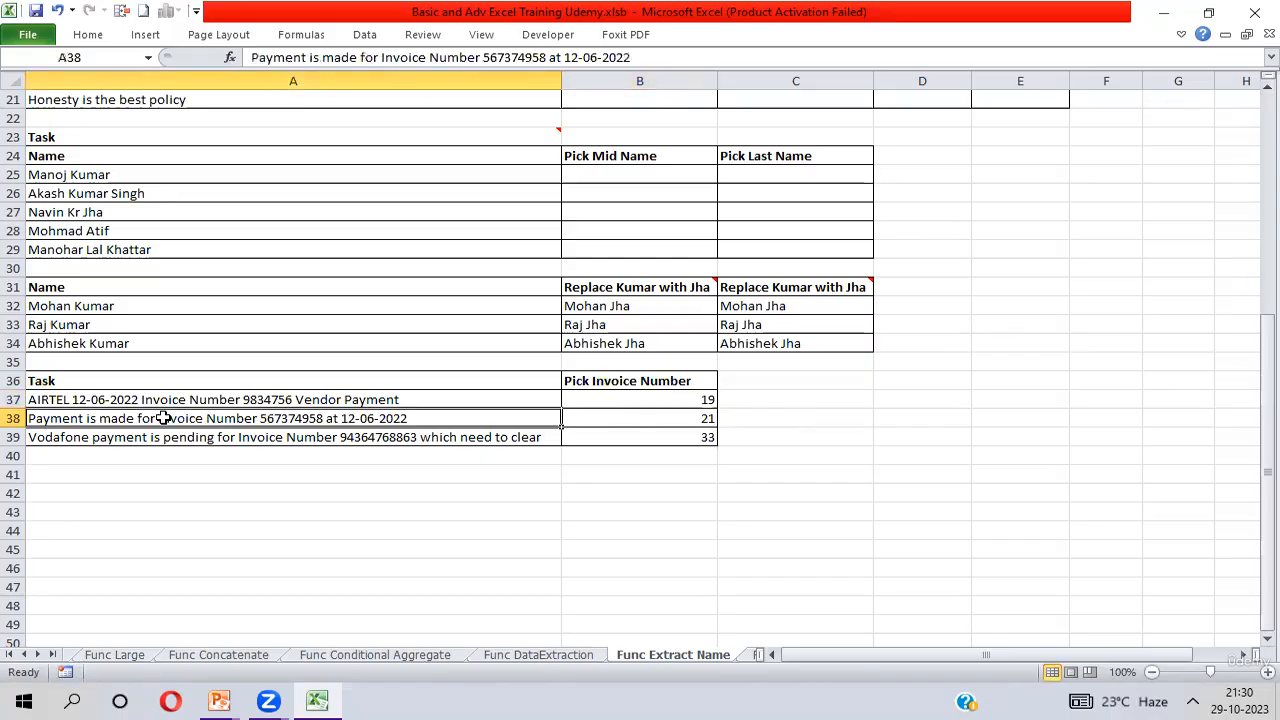
{"action": "double_click", "coordinate": [163, 418]}
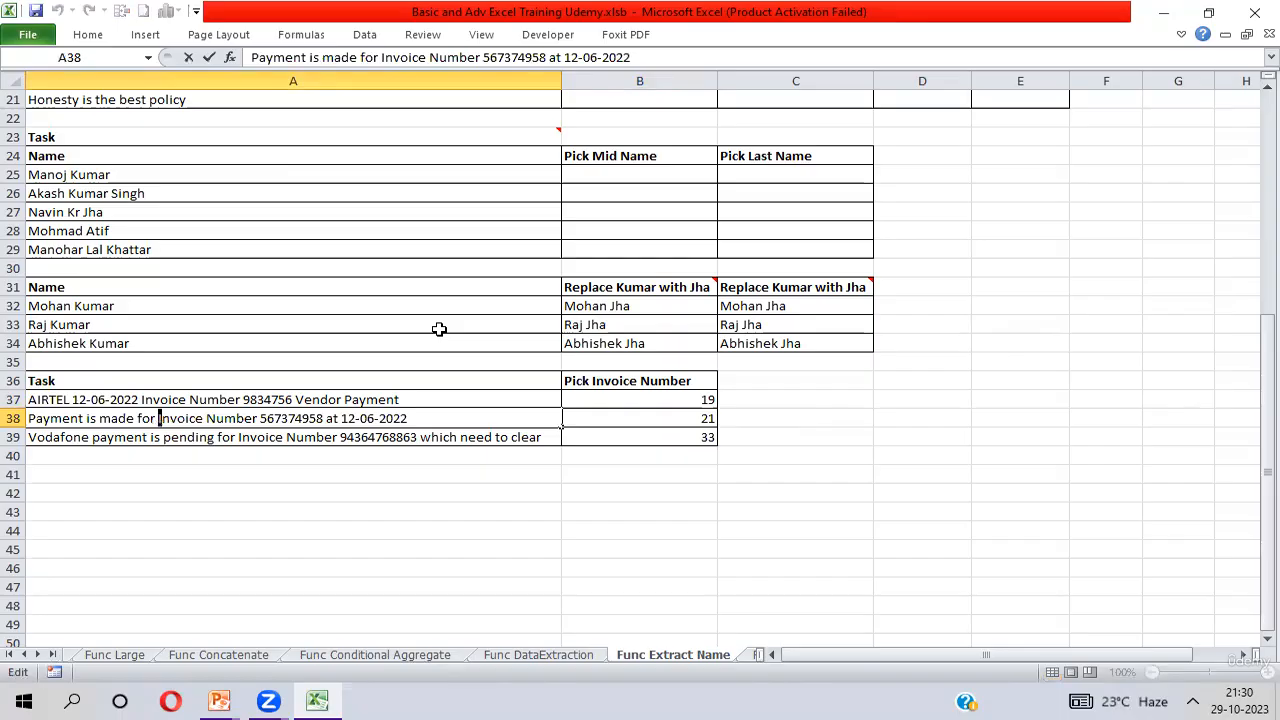
{"action": "key", "text": "Return"}
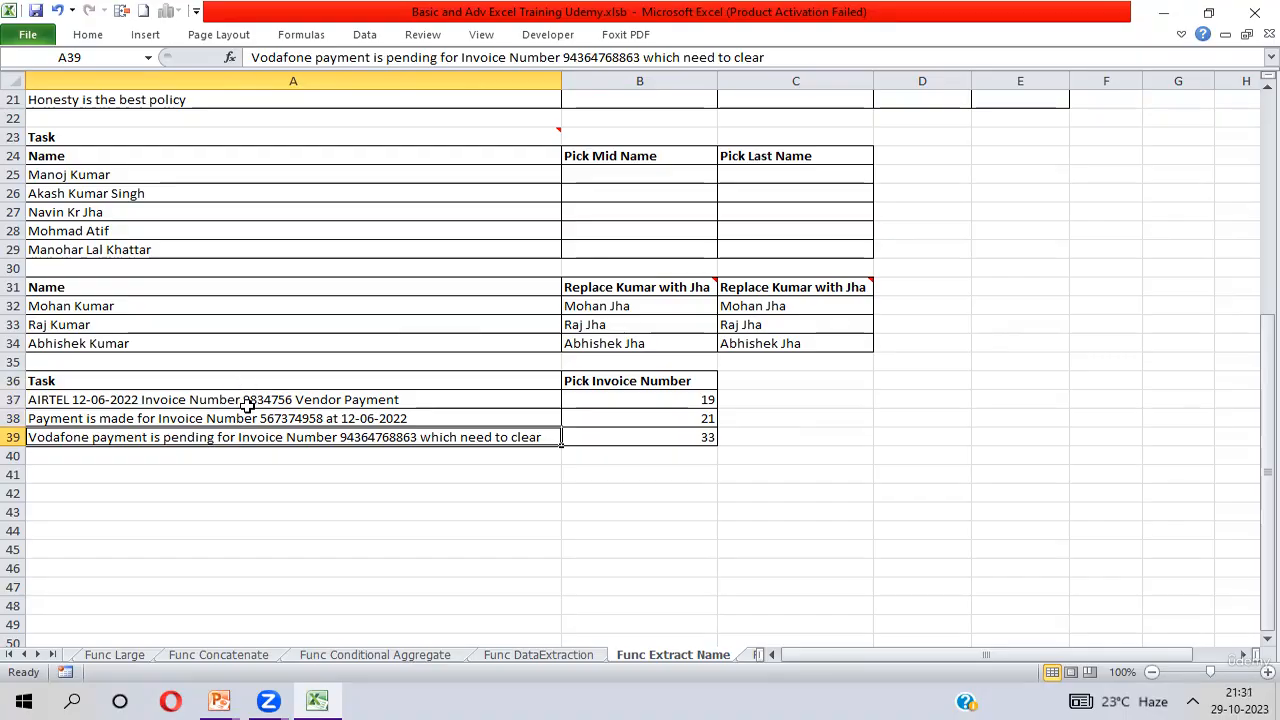
Highlight the rest of "Invoice Number" after its "I" in A37 to count the characters up to the invoice number.
{"action": "left_click", "coordinate": [698, 398]}
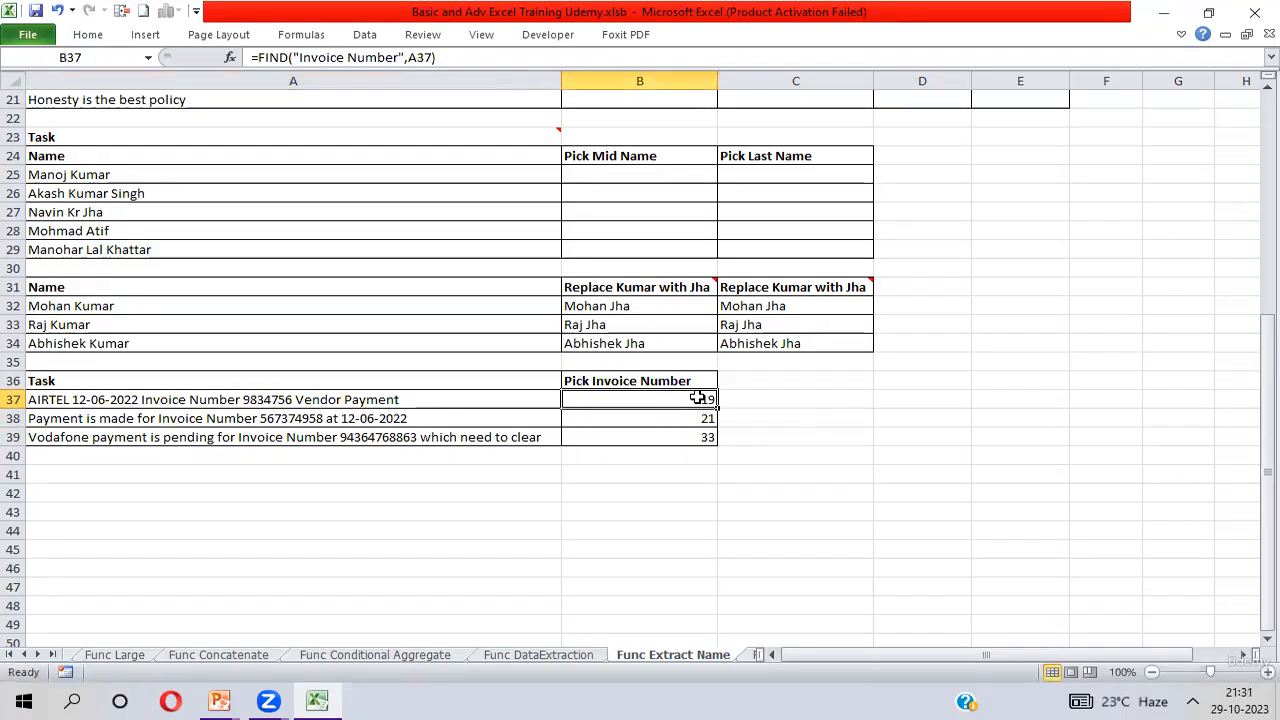
{"action": "double_click", "coordinate": [148, 399]}
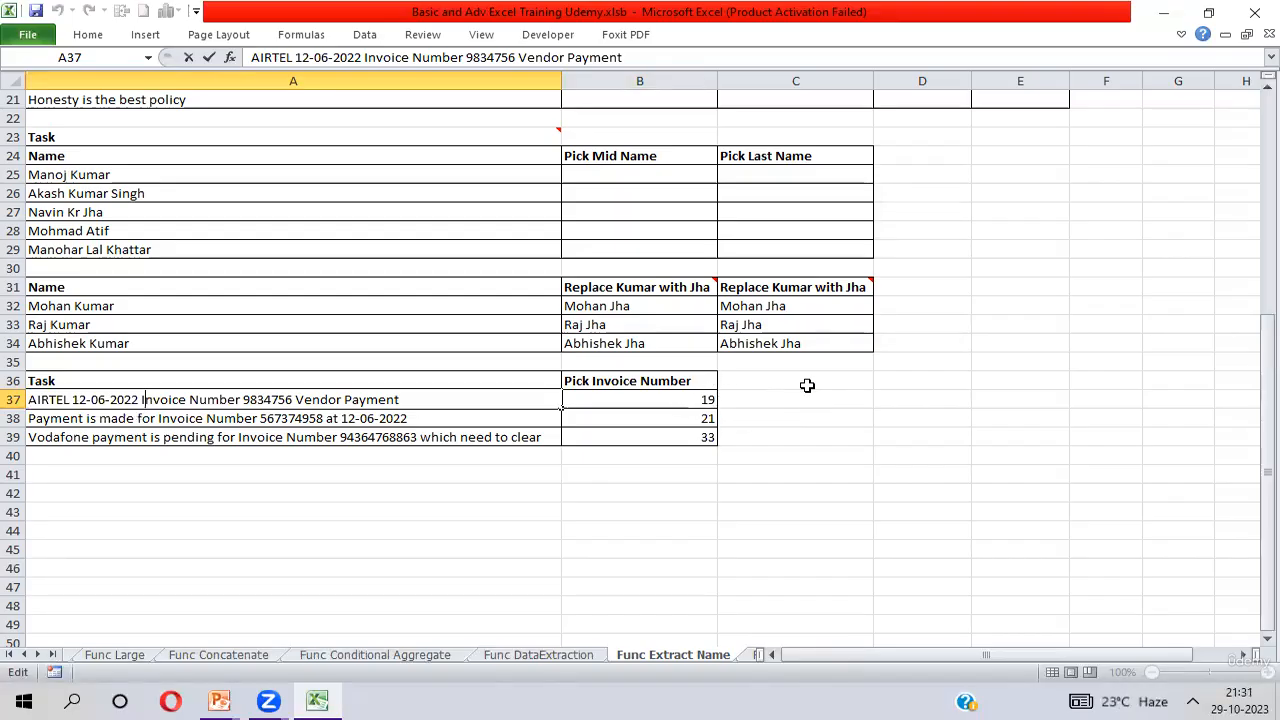
{"action": "key", "text": "shift+Right"}
{"action": "key", "text": "shift+Right"}
{"action": "key", "text": "shift+Right"}
{"action": "key", "text": "shift+Right"}
{"action": "key", "text": "shift+Right"}
{"action": "key", "text": "shift+Right"}
{"action": "key", "text": "shift+Right"}
{"action": "key", "text": "shift+Right"}
{"action": "key", "text": "shift+Right"}
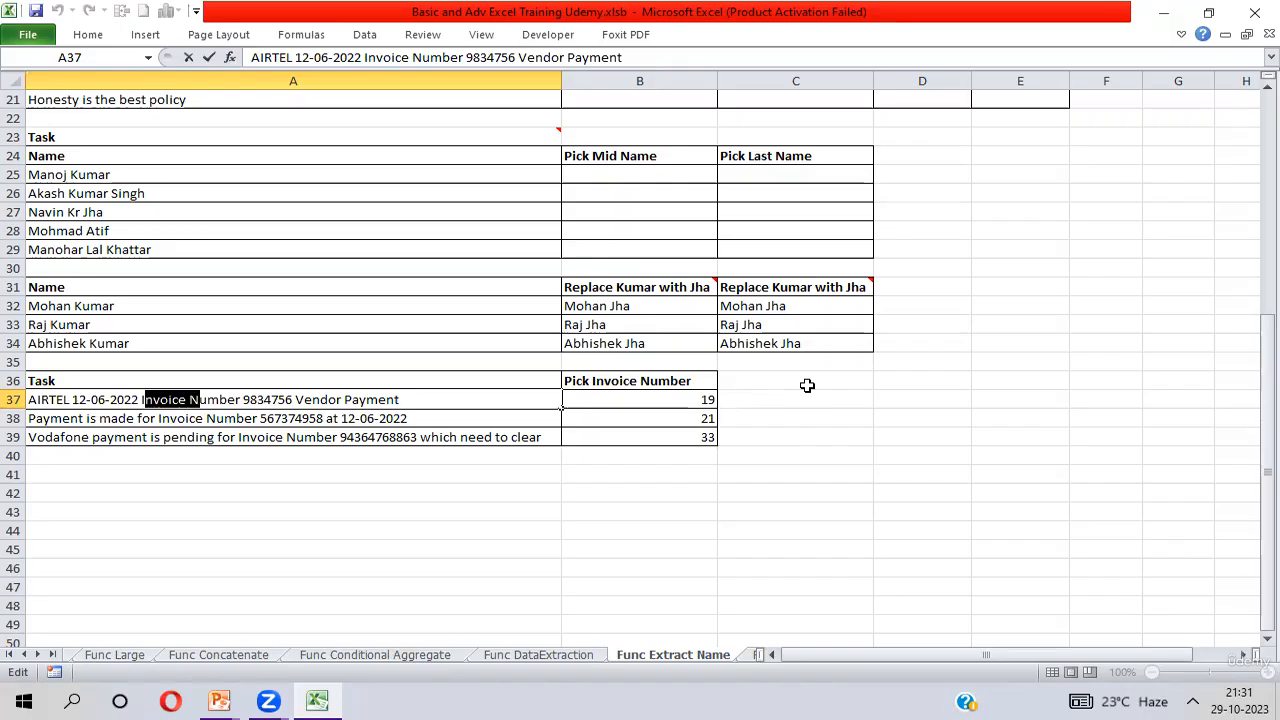
{"action": "key", "text": "shift+Right"}
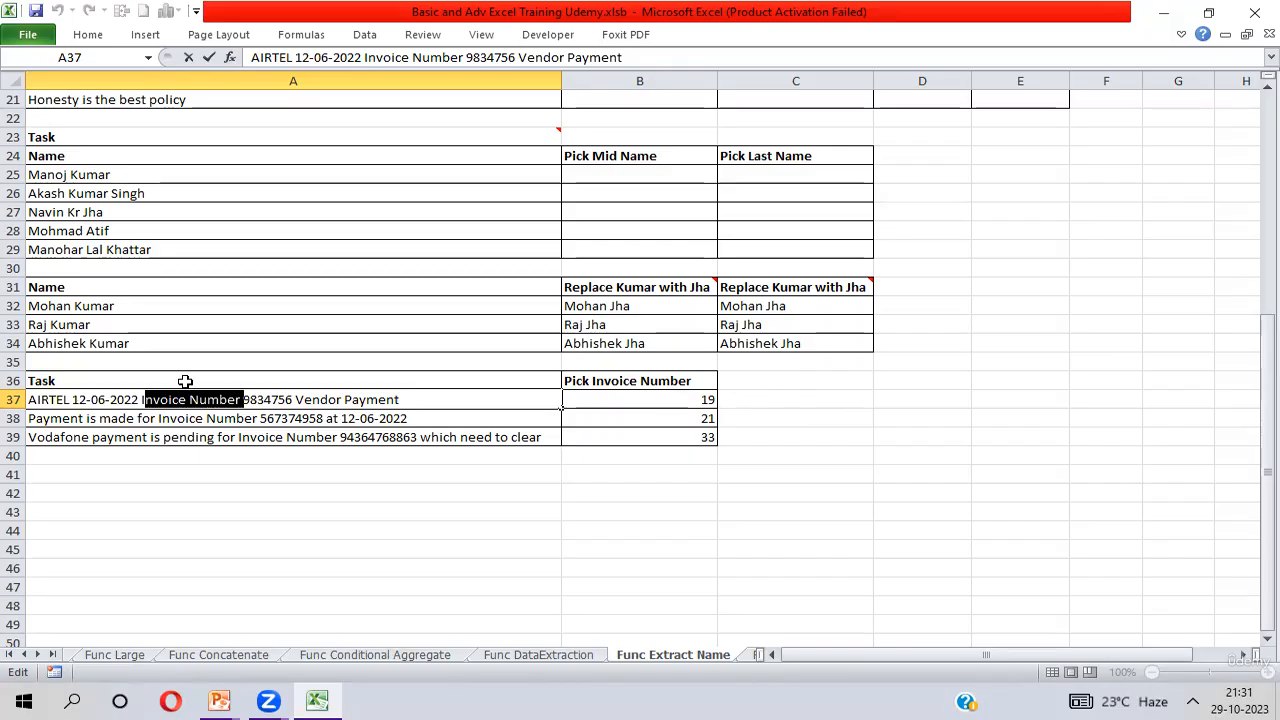
{"action": "key", "text": "shift+Right"}
Add 14 to the FIND formula in B37, making it =FIND("Invoice Number",A37)+14.
{"action": "left_click", "coordinate": [673, 399]}
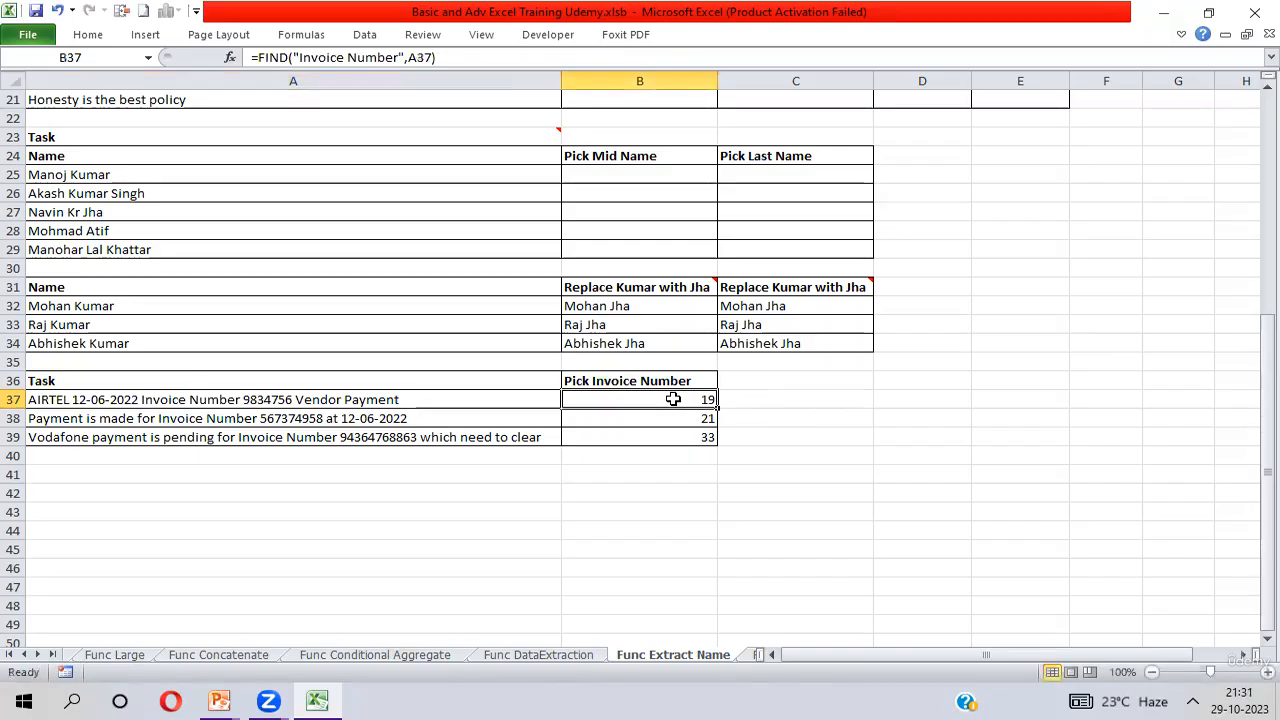
{"action": "left_click", "coordinate": [490, 57]}
{"action": "type", "text": "+"}
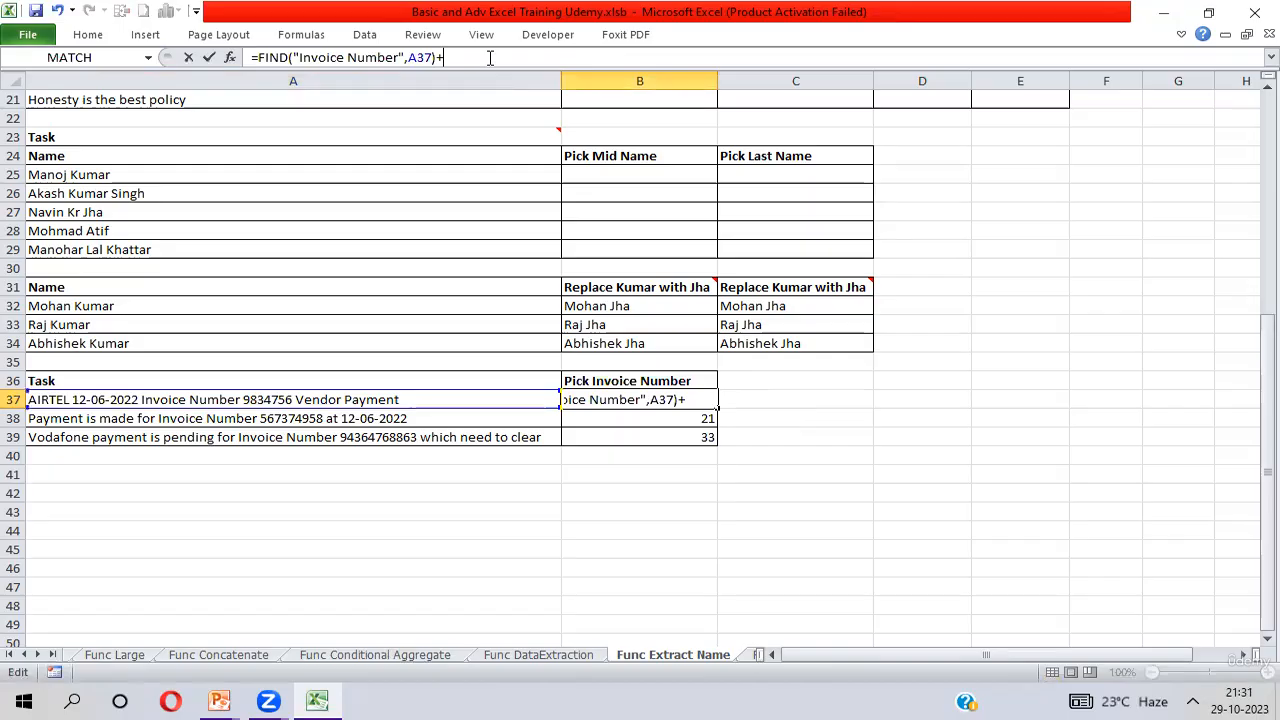
{"action": "type", "text": "14"}
{"action": "key", "text": "Return"}
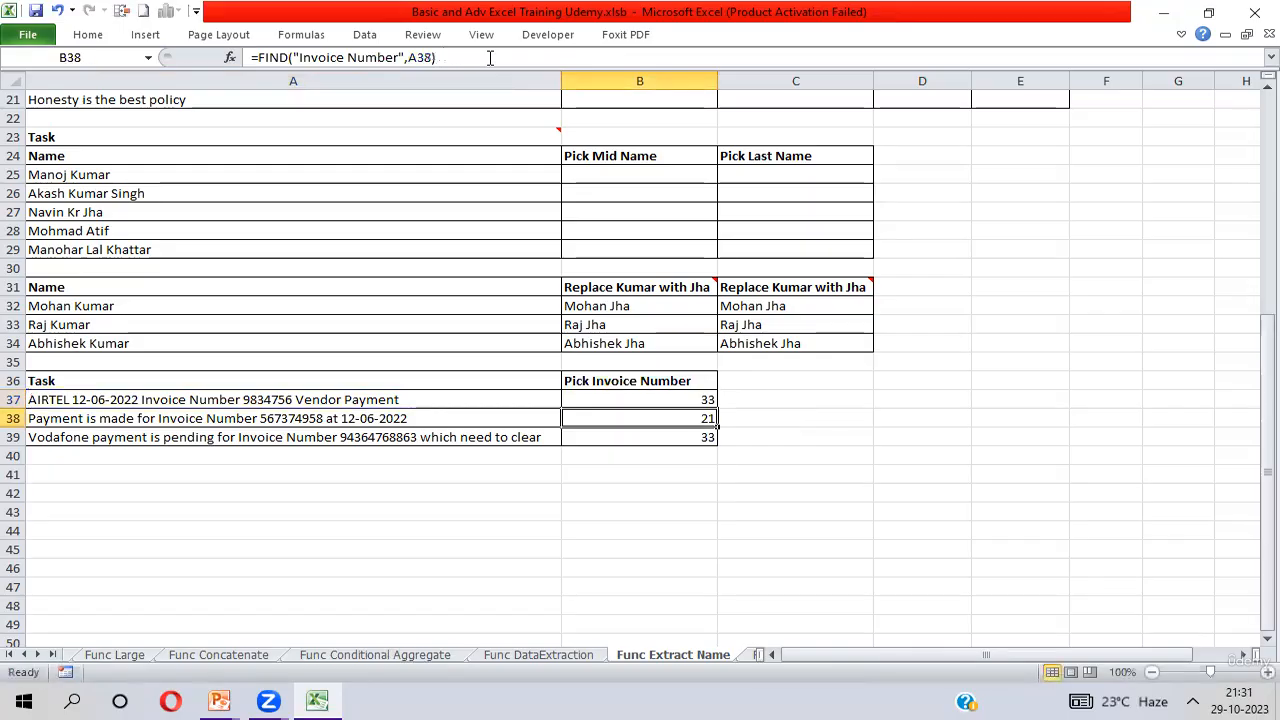
Fill the FIND formula with +14 from B37 down through B39 and check each cell.
{"action": "key", "text": "Up"}
{"action": "key", "text": "shift+Down"}
{"action": "key", "text": "shift+Down"}
{"action": "key", "text": "ctrl+d"}
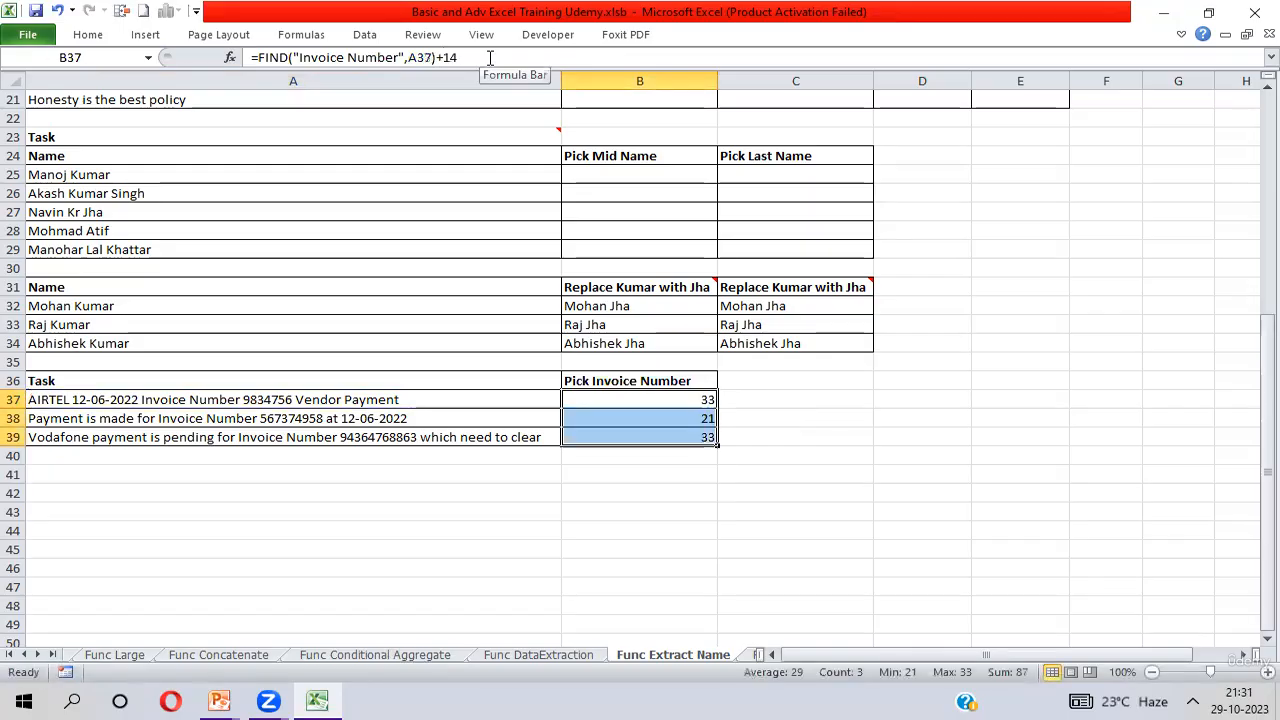
{"action": "left_click", "coordinate": [677, 400]}
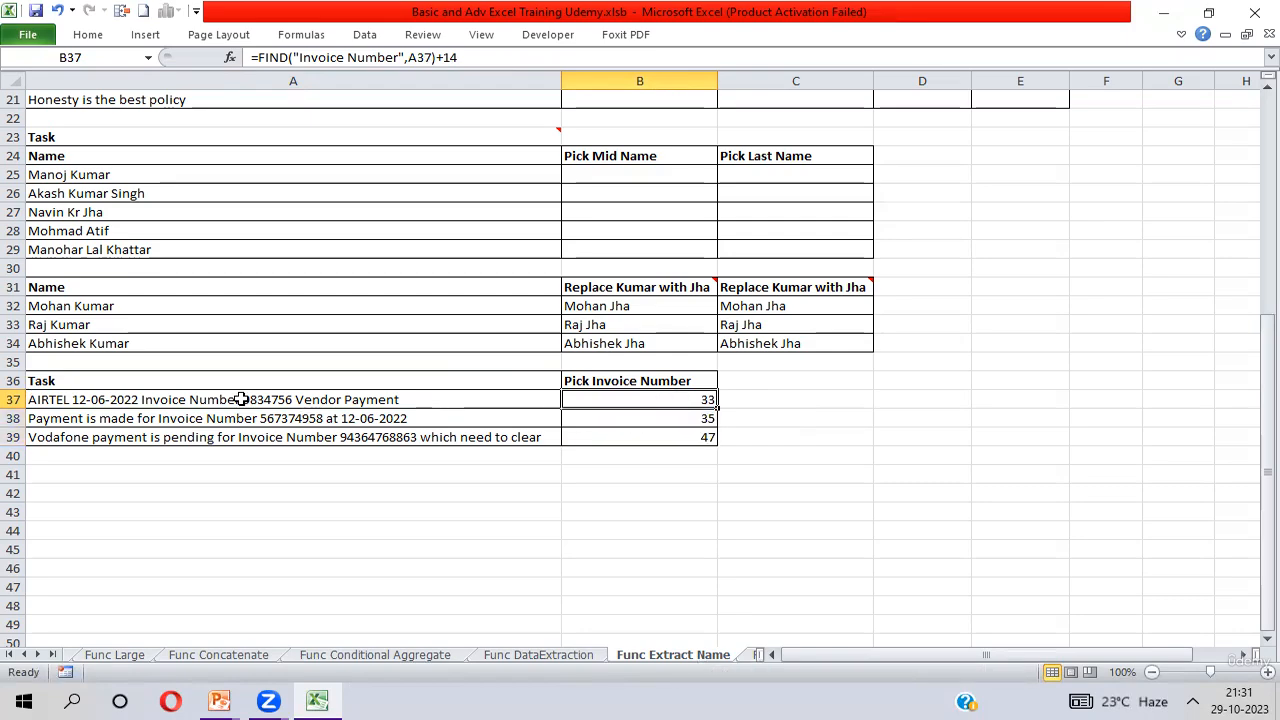
{"action": "left_click", "coordinate": [688, 419]}
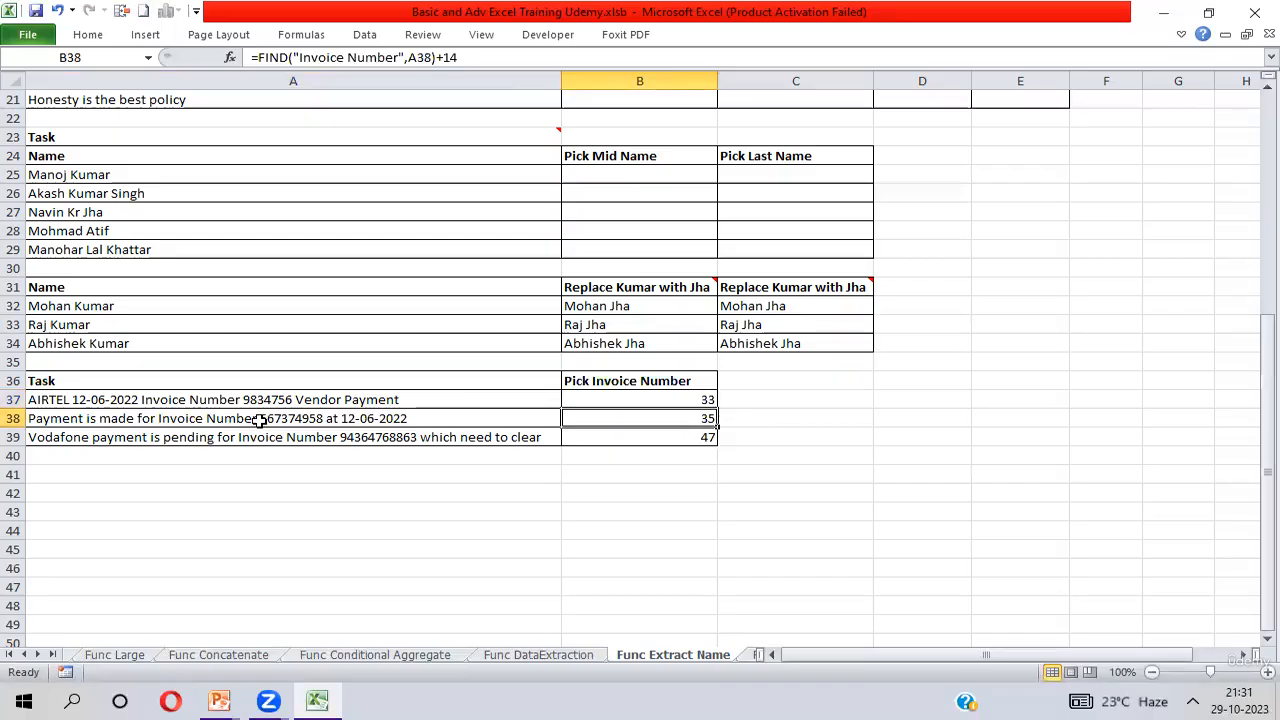
{"action": "left_click", "coordinate": [686, 436]}
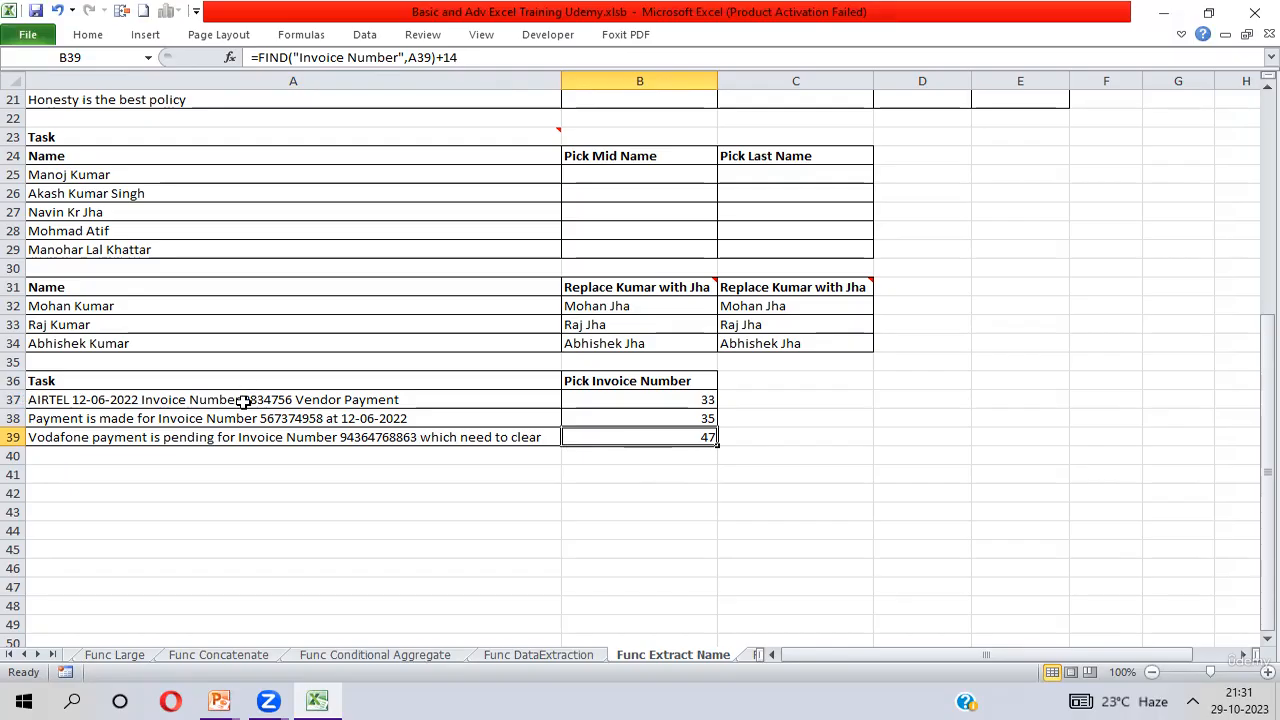
Wrap B37's FIND formula in REPLACE, with A37 as the old text, 1 as the start number and FIND+14 as the character count.
{"action": "left_click", "coordinate": [661, 400]}
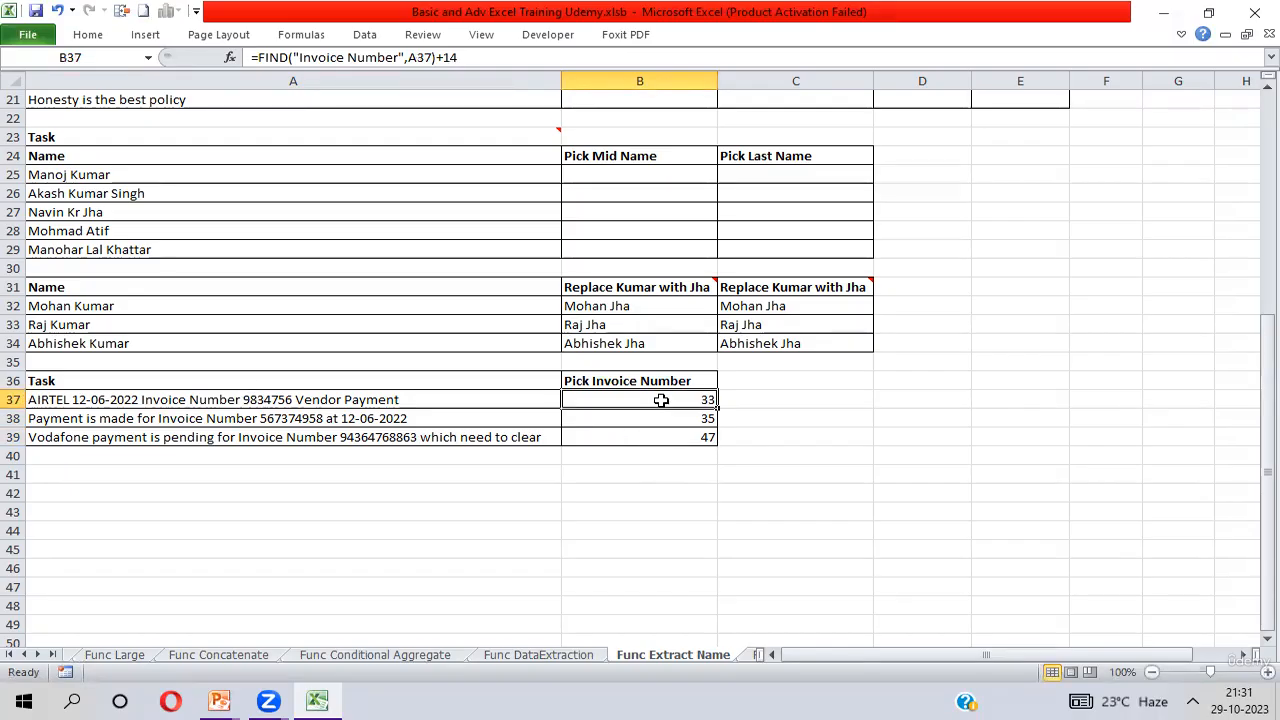
{"action": "left_click", "coordinate": [259, 57]}
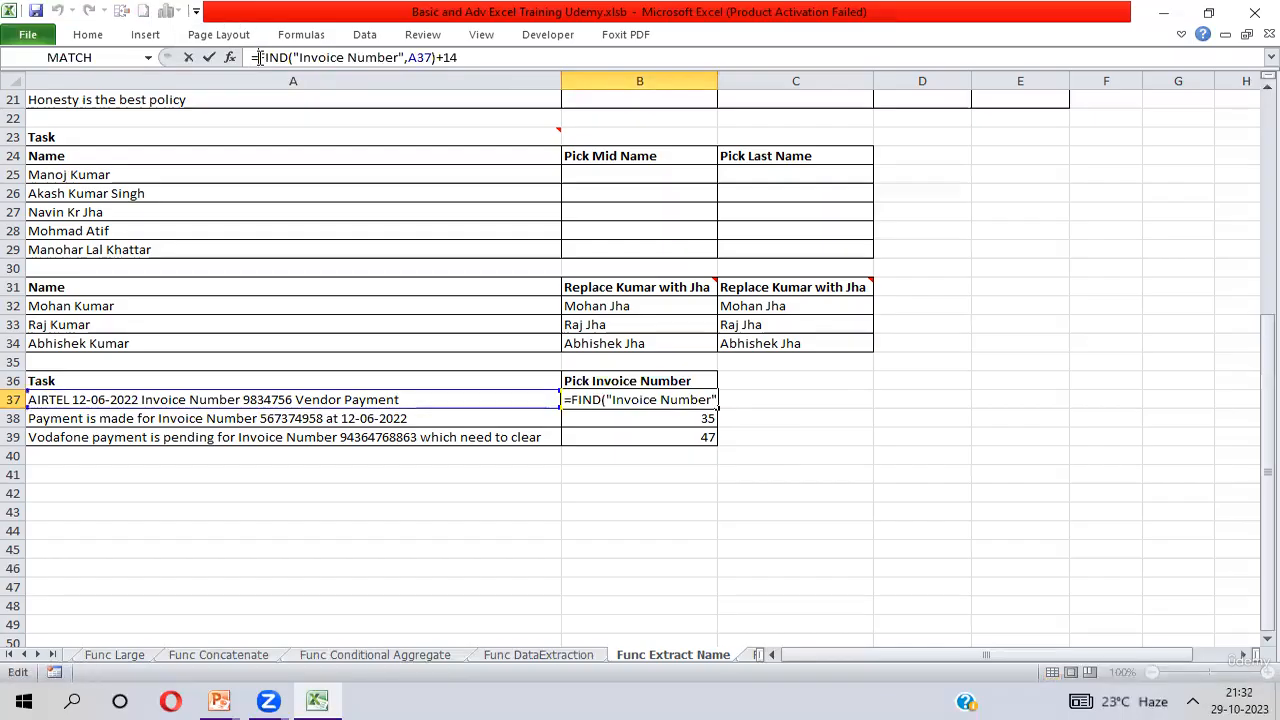
{"action": "type", "text": "REPLACE("}
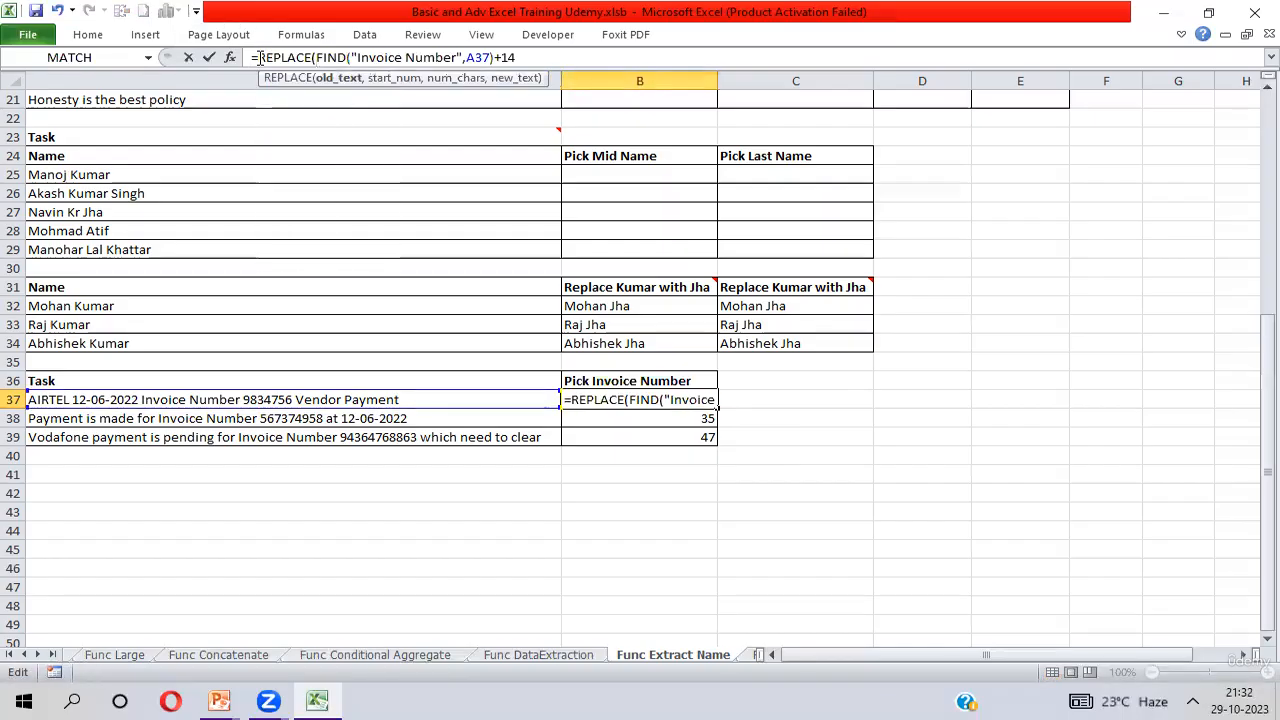
{"action": "left_click", "coordinate": [144, 400]}
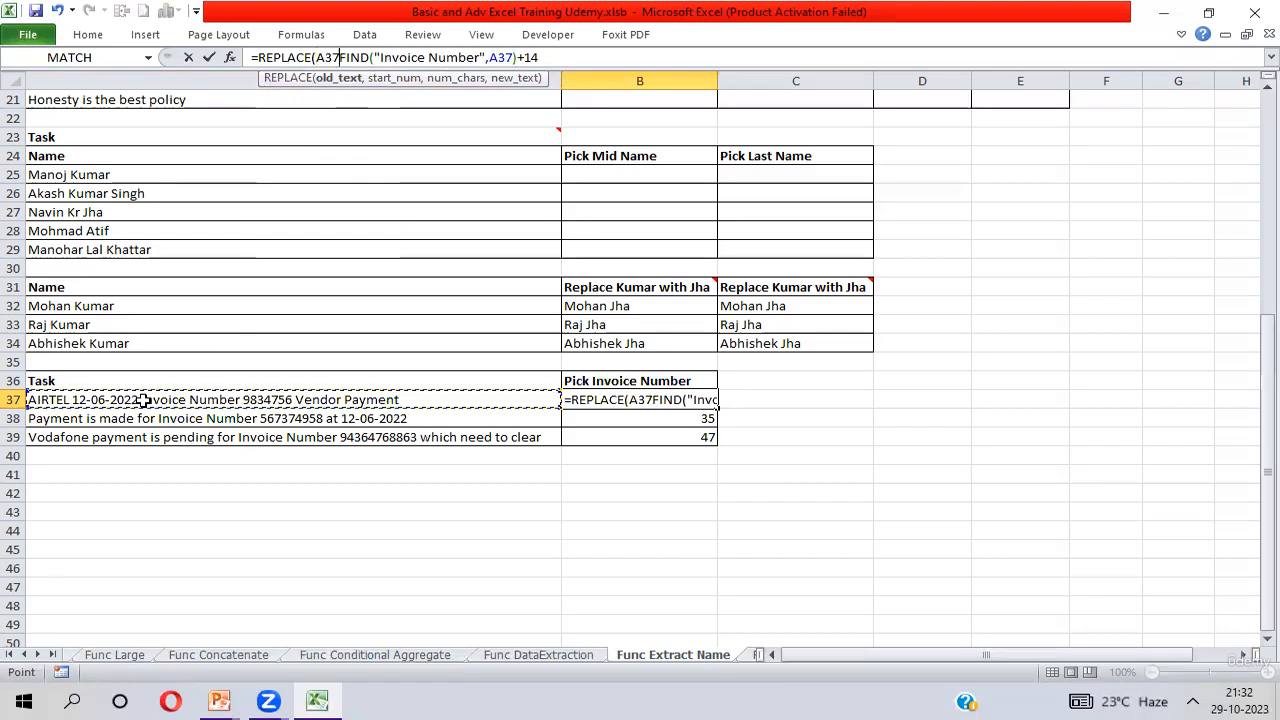
{"action": "type", "text": ","}
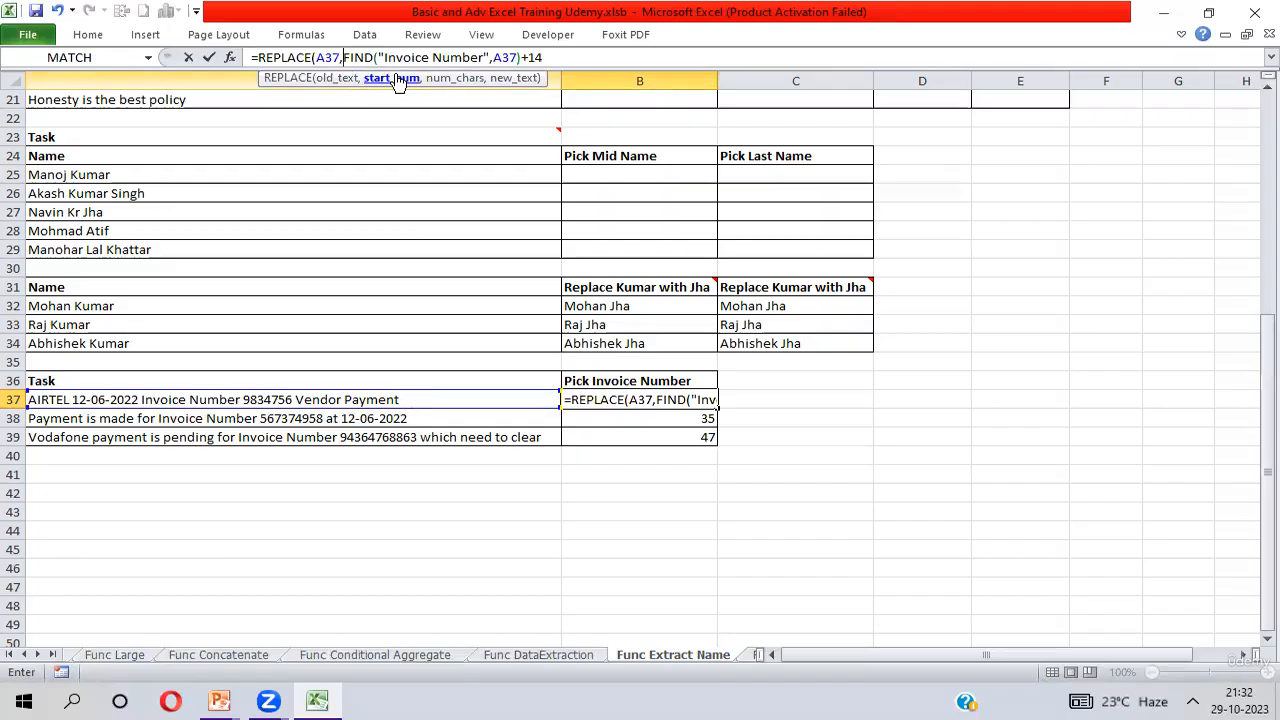
{"action": "type", "text": "1"}
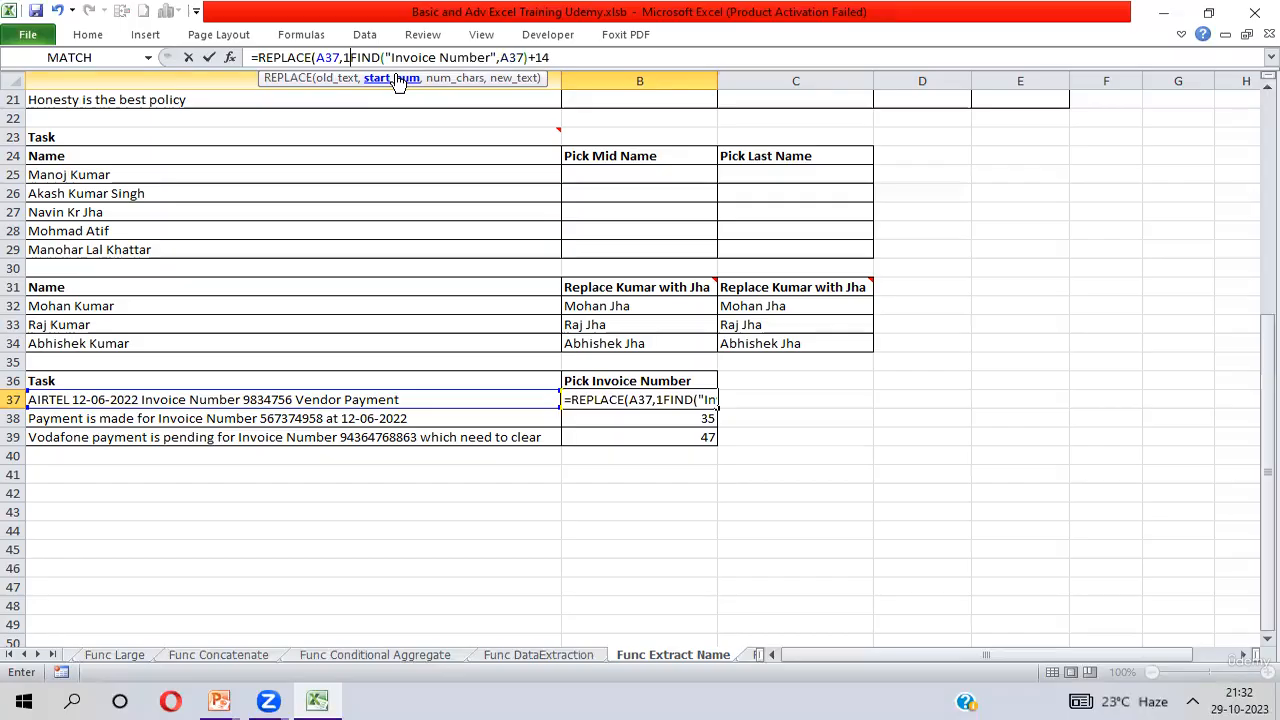
{"action": "type", "text": ","}
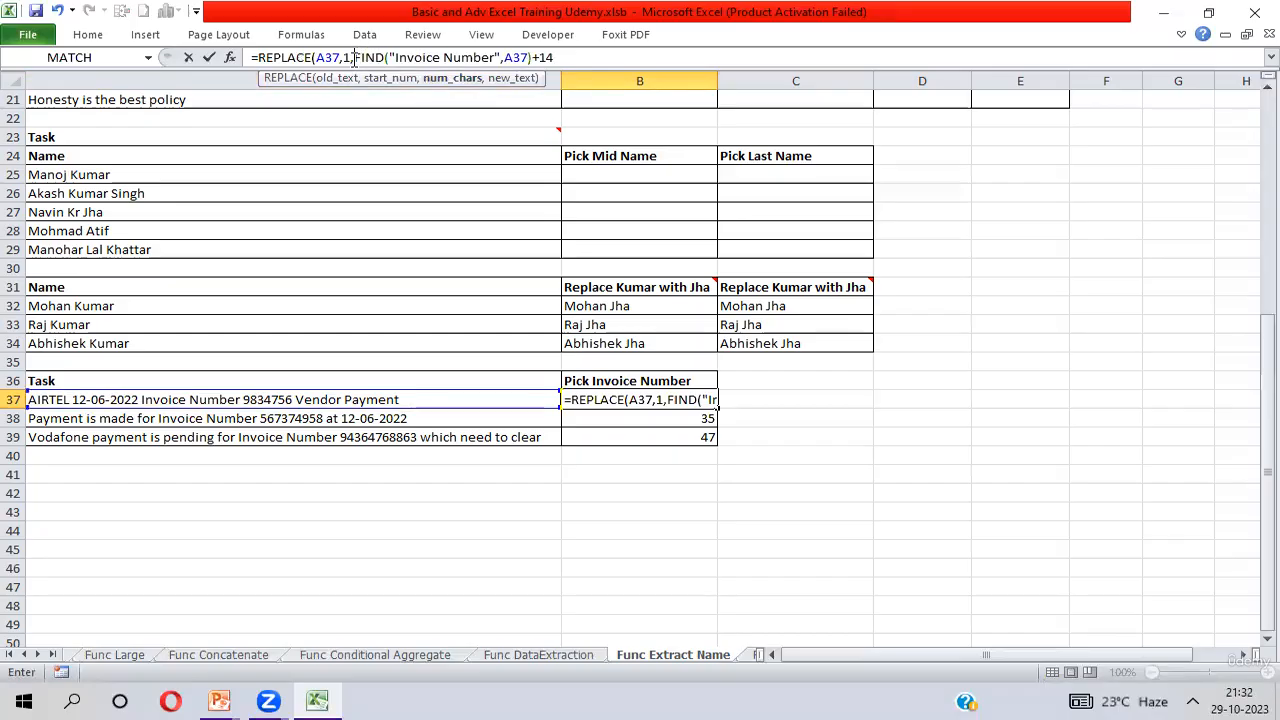
Complete B37's REPLACE formula with empty text ("") as the new text, accepting the proposed closing-parenthesis correction.
{"action": "left_click_drag", "start_coordinate": [352, 57], "coordinate": [565, 52]}
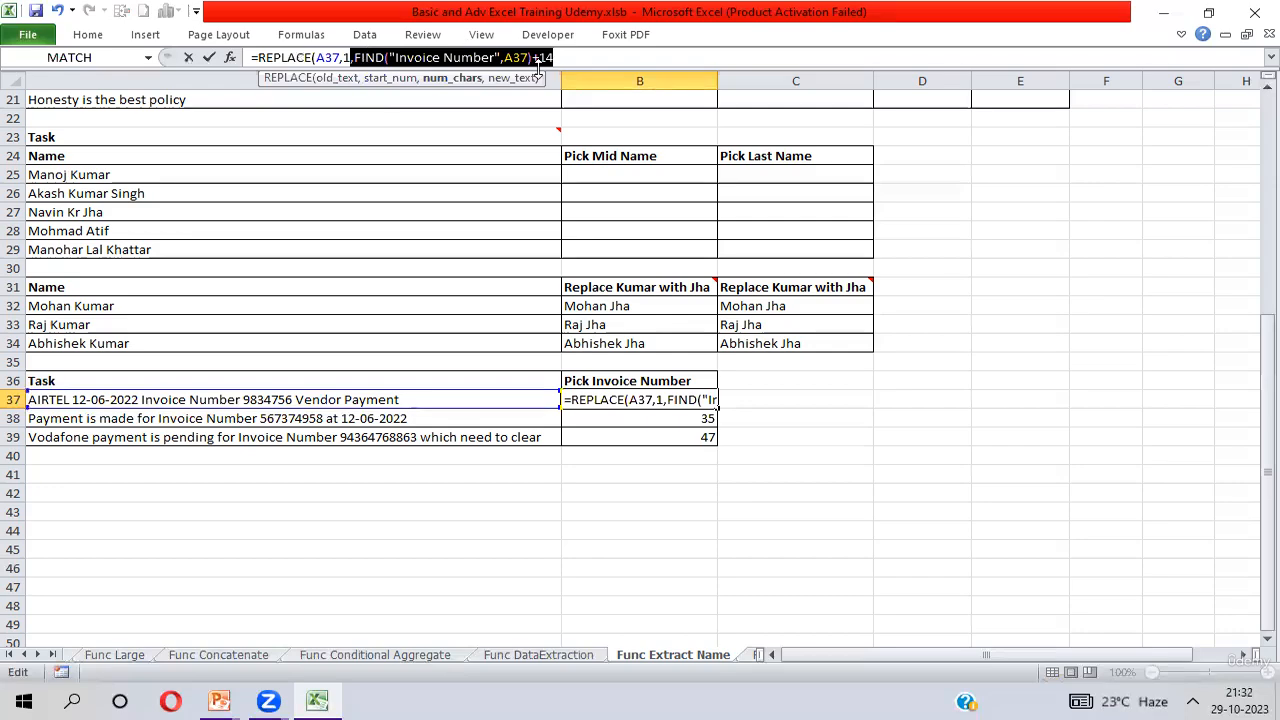
{"action": "left_click", "coordinate": [574, 57]}
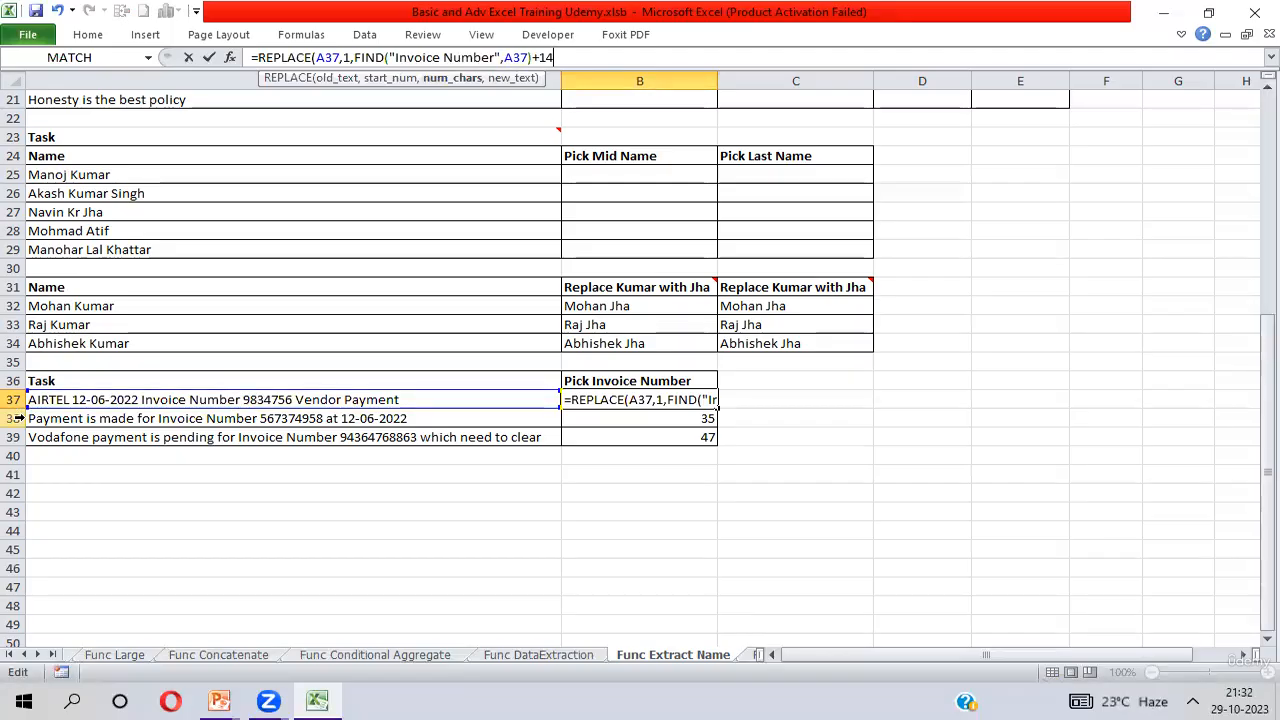
{"action": "type", "text": ","}
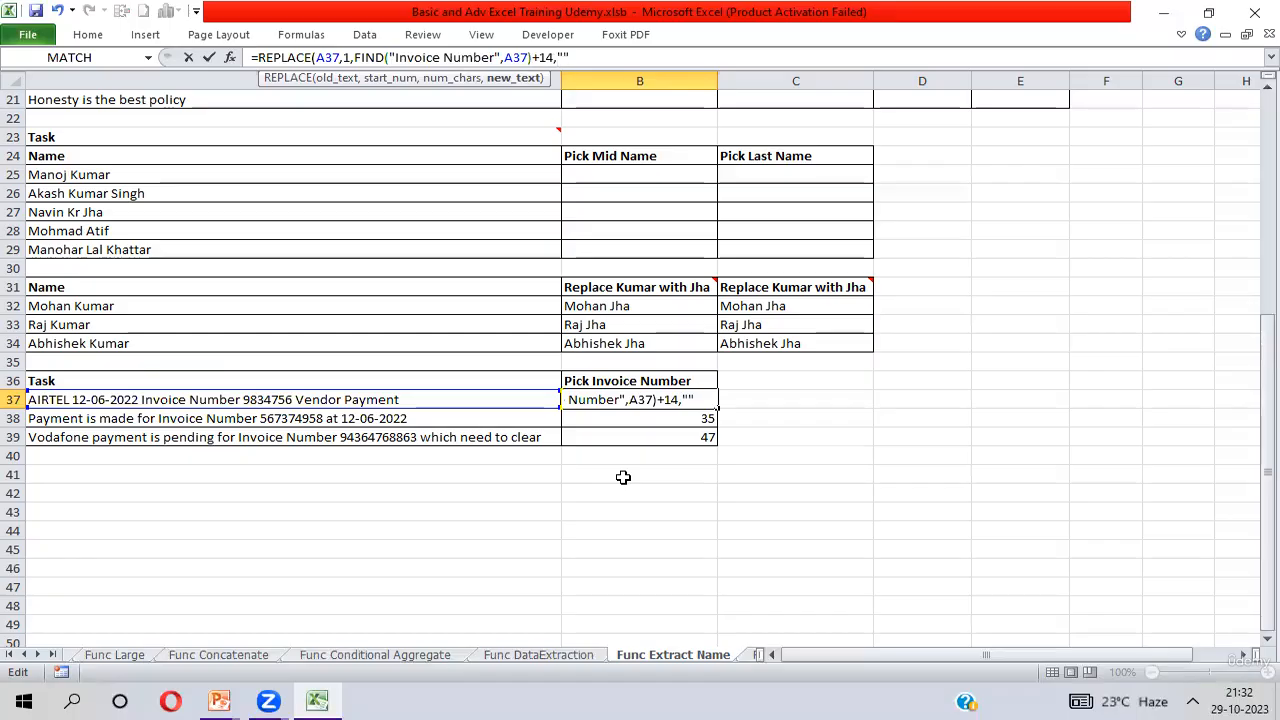
{"action": "key", "text": "Return"}
{"action": "key", "text": "Return"}
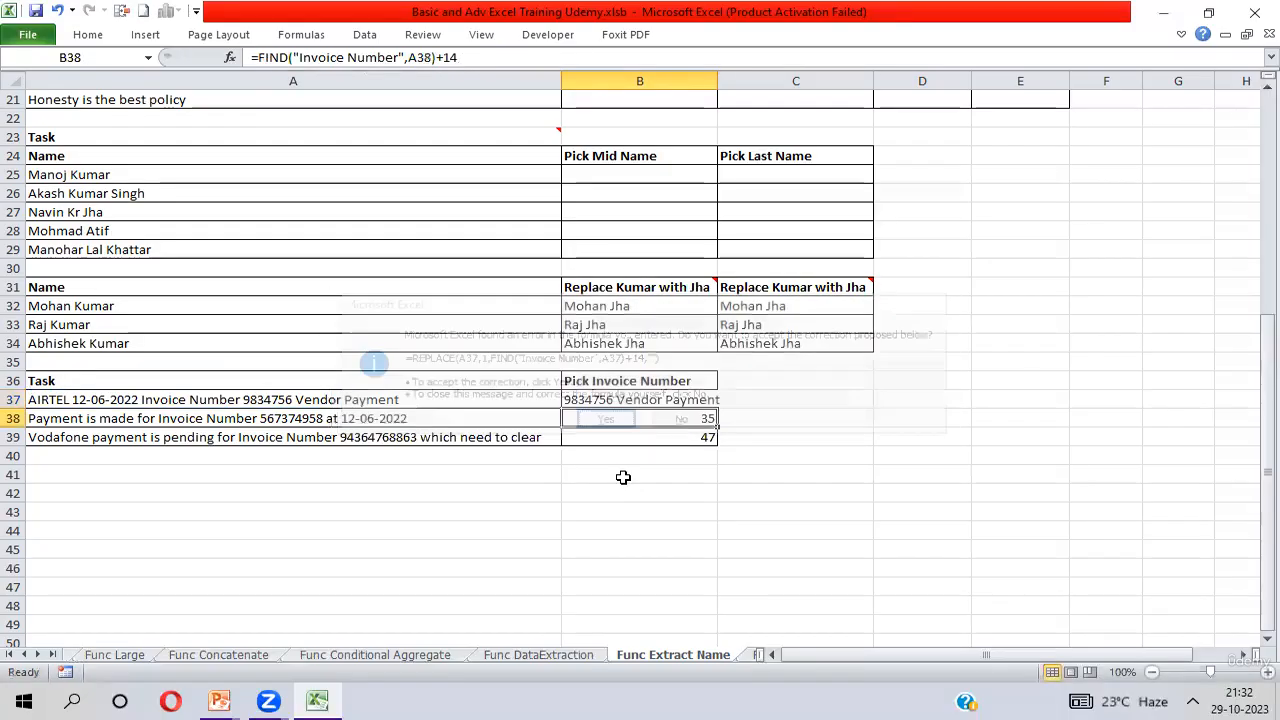
Fill the REPLACE formula from B37 down through B39.
{"action": "key", "text": "Up"}
{"action": "key", "text": "shift+Down"}
{"action": "key", "text": "shift+Down"}
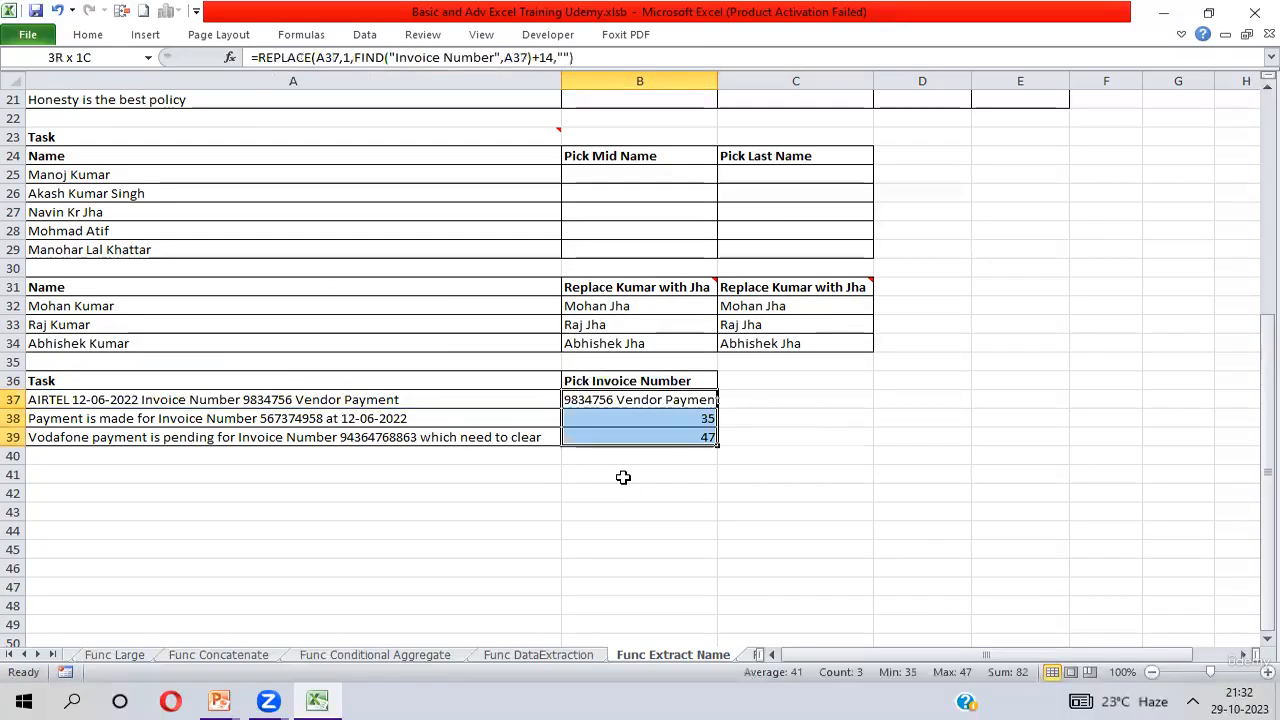
{"action": "key", "text": "ctrl+d"}
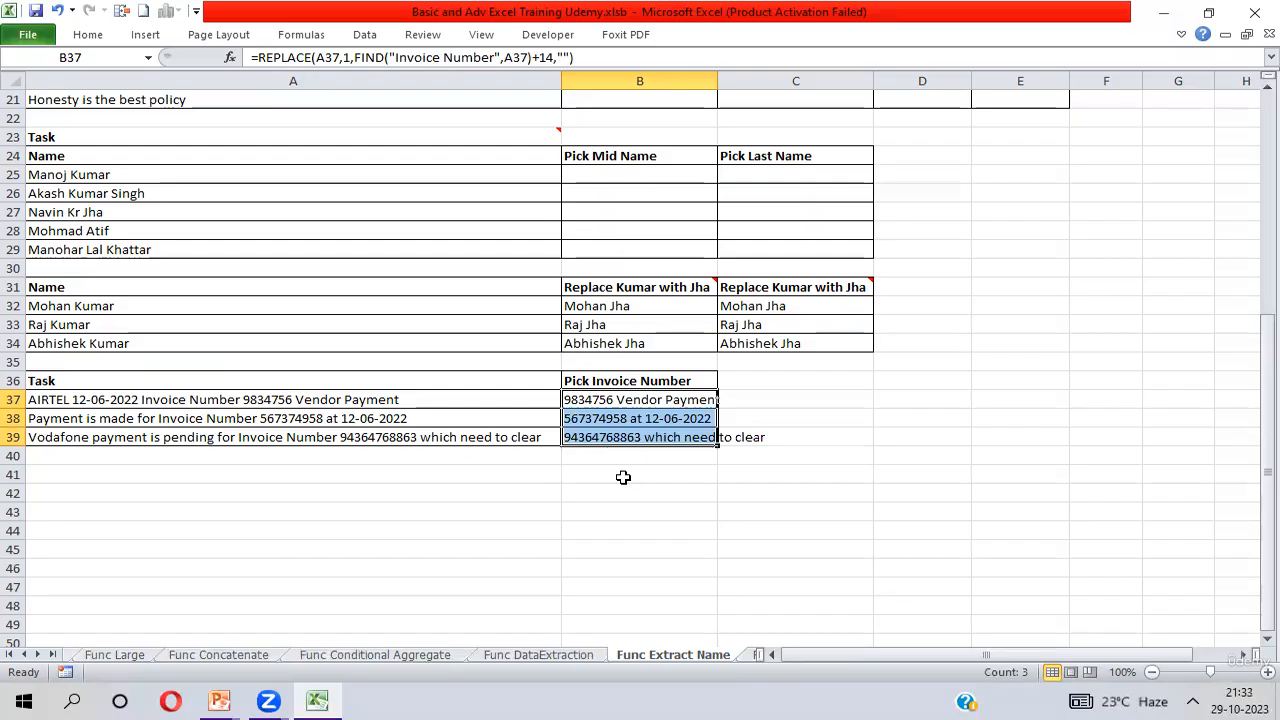
{"action": "left_click", "coordinate": [629, 400]}
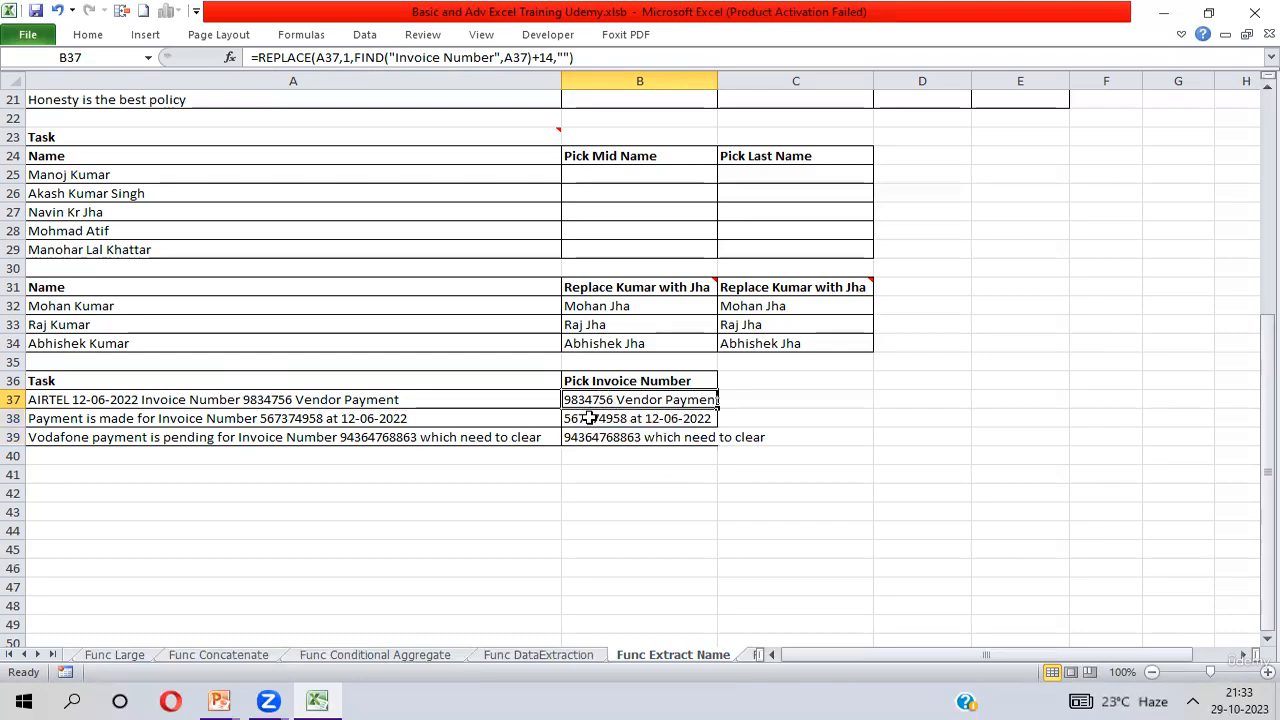
Enter =LEFT(B37,FIND(" ",B37)) in C37 to keep only the text up to the first space.
{"action": "left_click", "coordinate": [745, 400]}
{"action": "type", "text": "="}
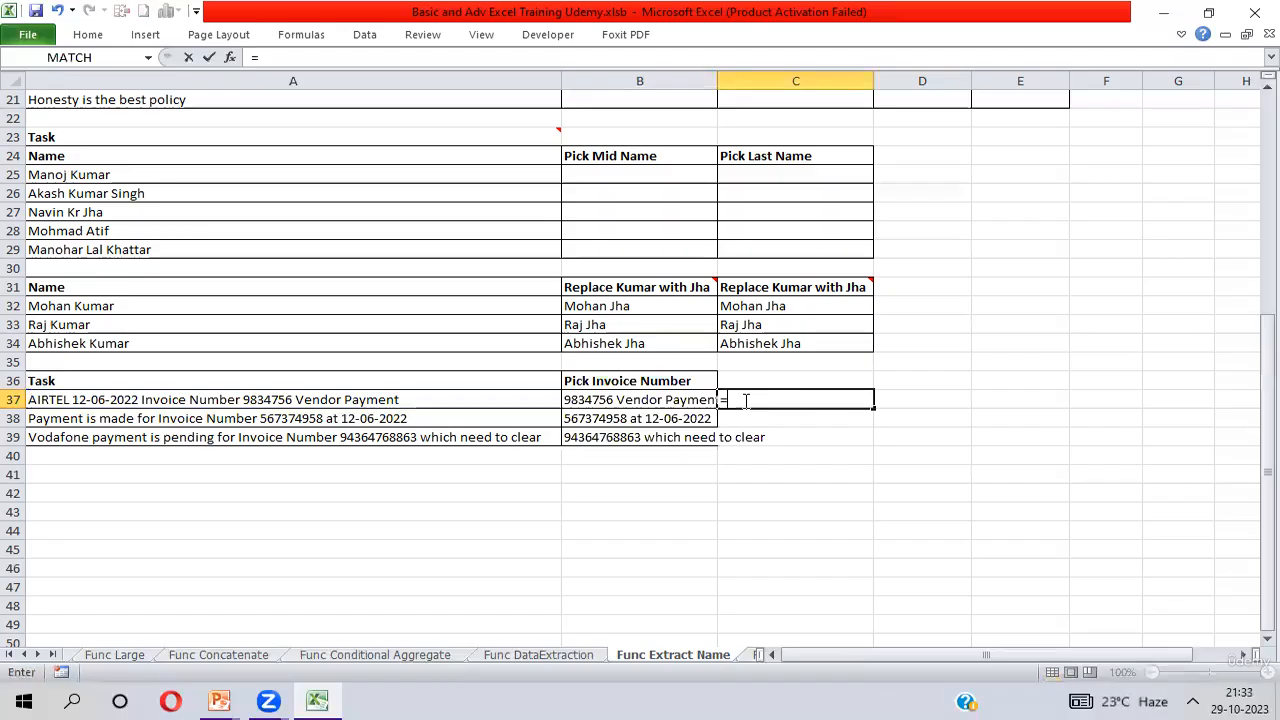
{"action": "type", "text": "lef"}
{"action": "key", "text": "Tab"}
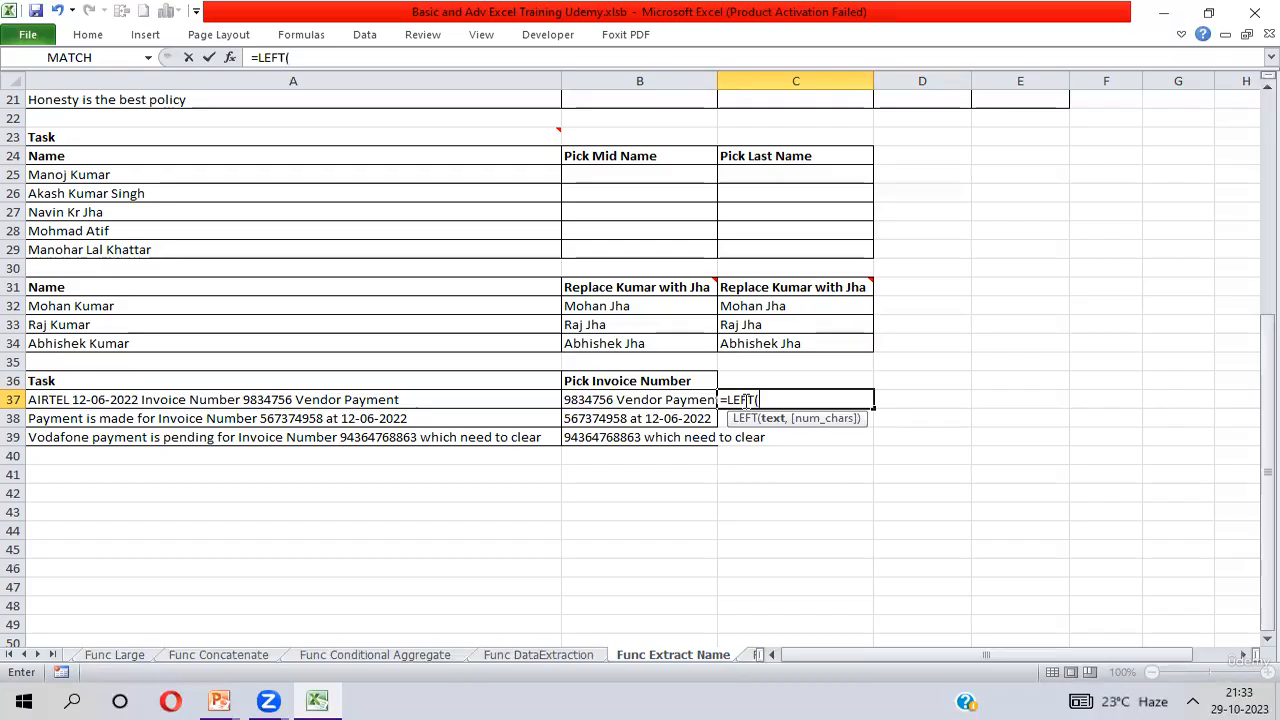
{"action": "left_click", "coordinate": [616, 399]}
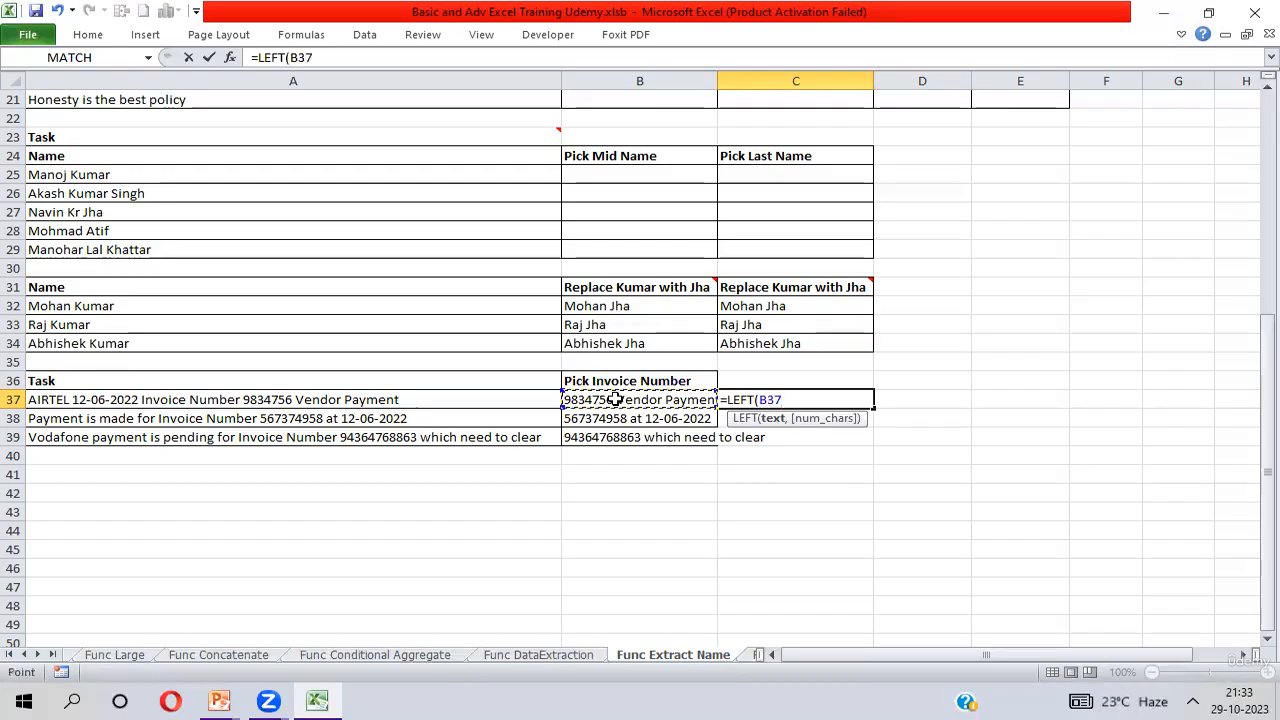
{"action": "type", "text": ",FIND(\" \","}
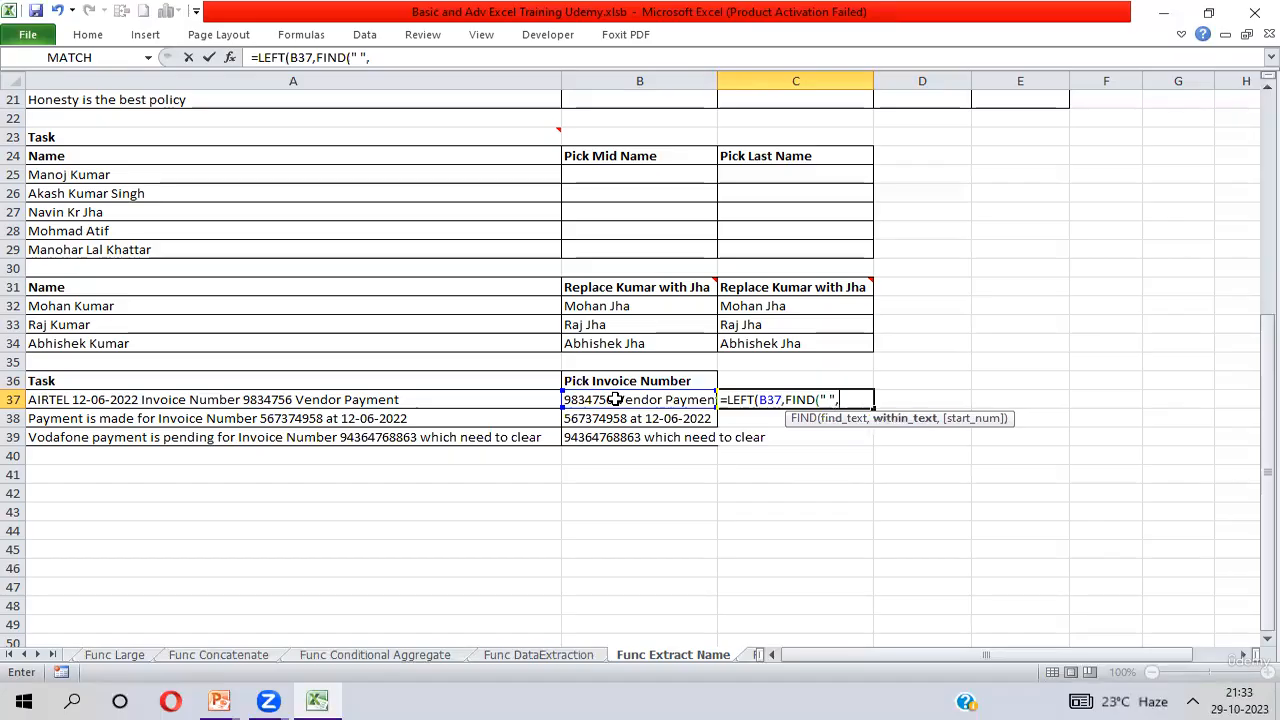
{"action": "left_click", "coordinate": [607, 400]}
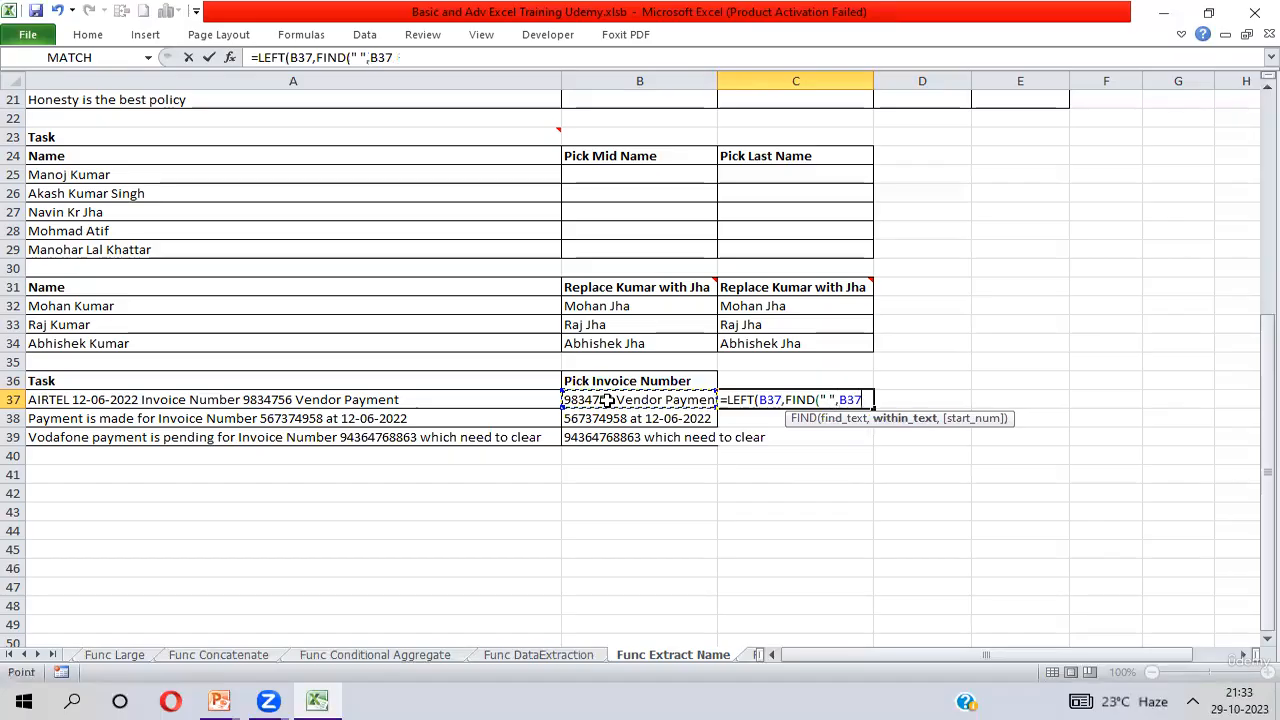
{"action": "type", "text": ")"}
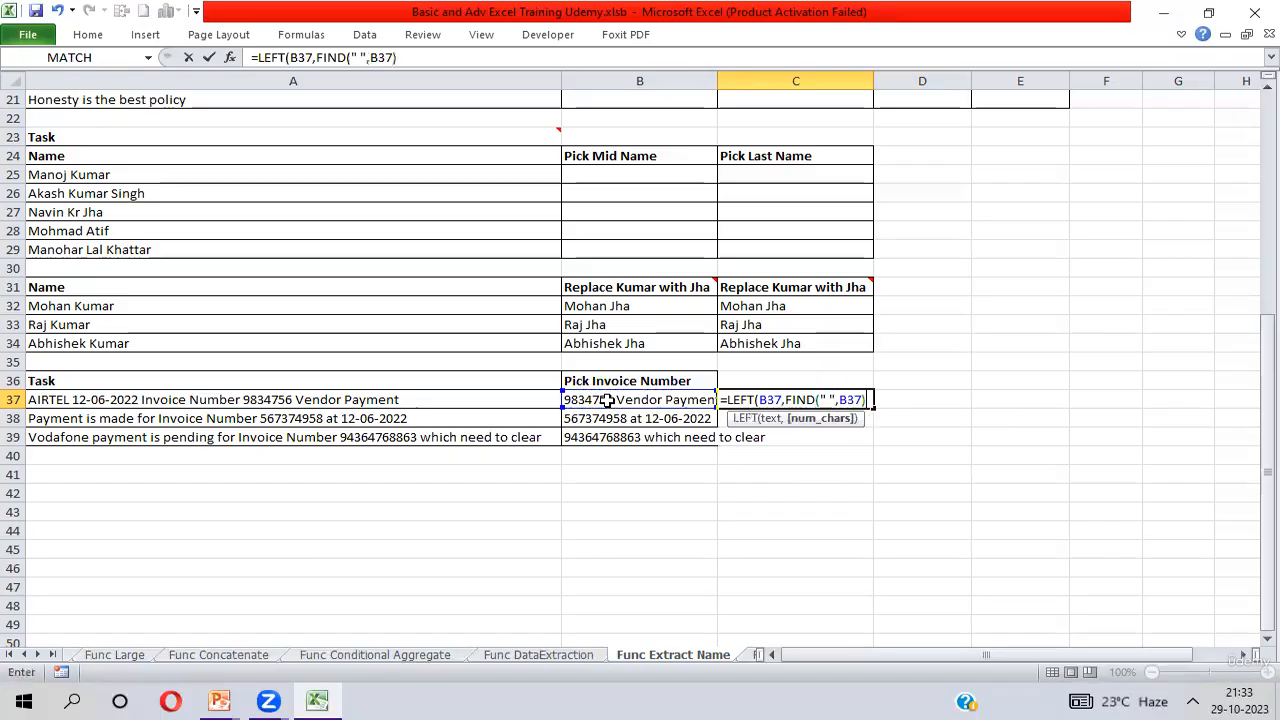
{"action": "key", "text": "Return"}
{"action": "key", "text": "Return"}
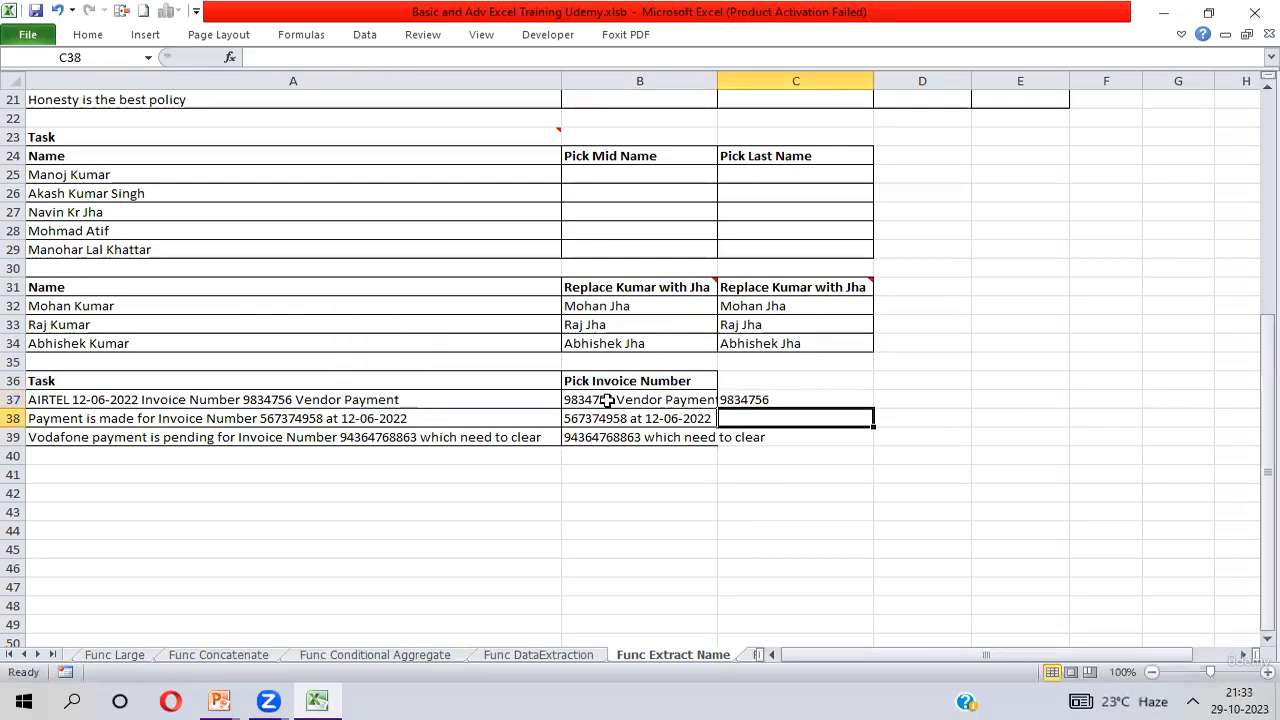
Fill the LEFT formula from C37 down through C39, then select B37.
{"action": "key", "text": "Up"}
{"action": "key", "text": "shift+Down"}
{"action": "key", "text": "shift+Down"}
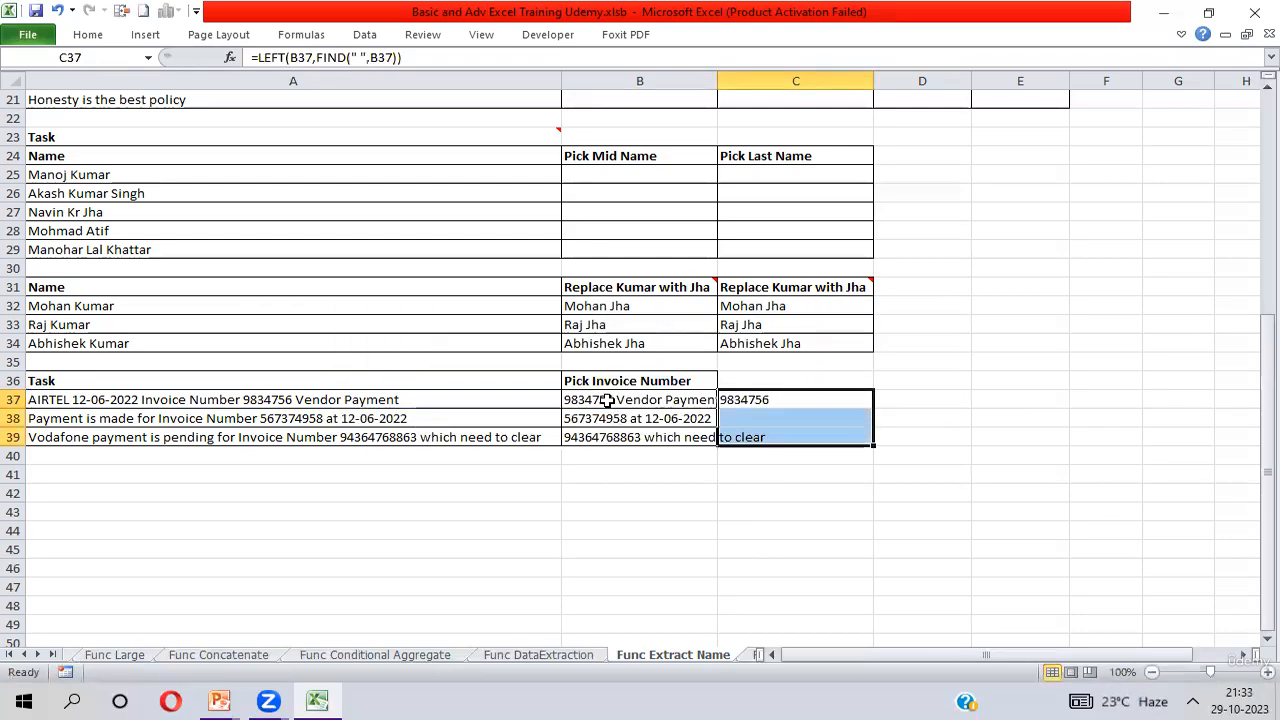
{"action": "key", "text": "ctrl+d"}
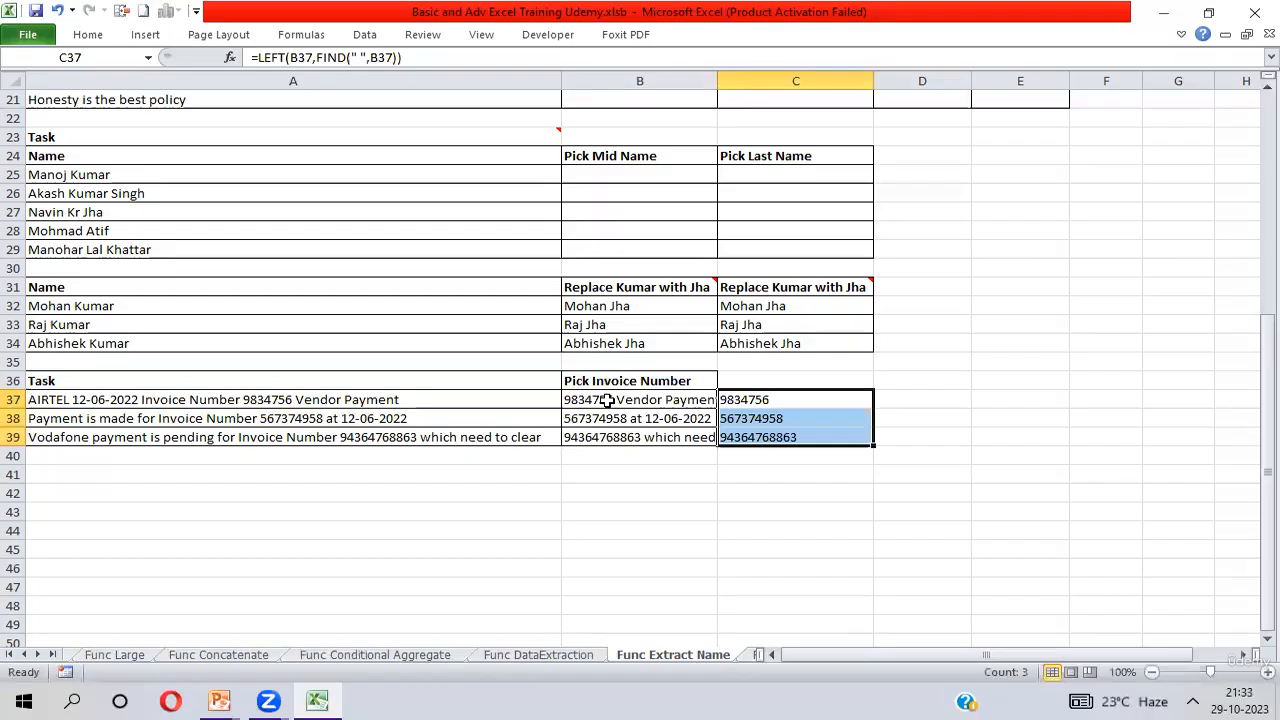
{"action": "left_click", "coordinate": [607, 400]}
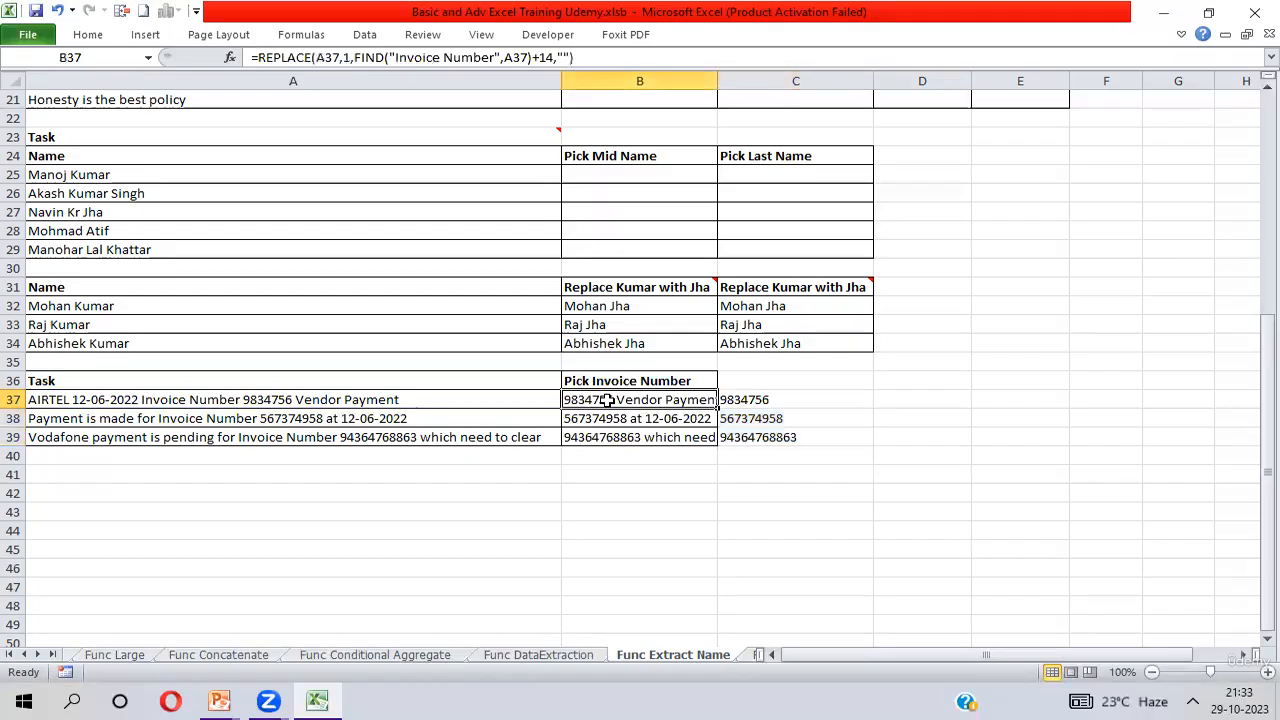
Compare the formulas in B37 and C37, and clear the helper LEFT formulas from C37:C39.
{"action": "left_click", "coordinate": [757, 400]}
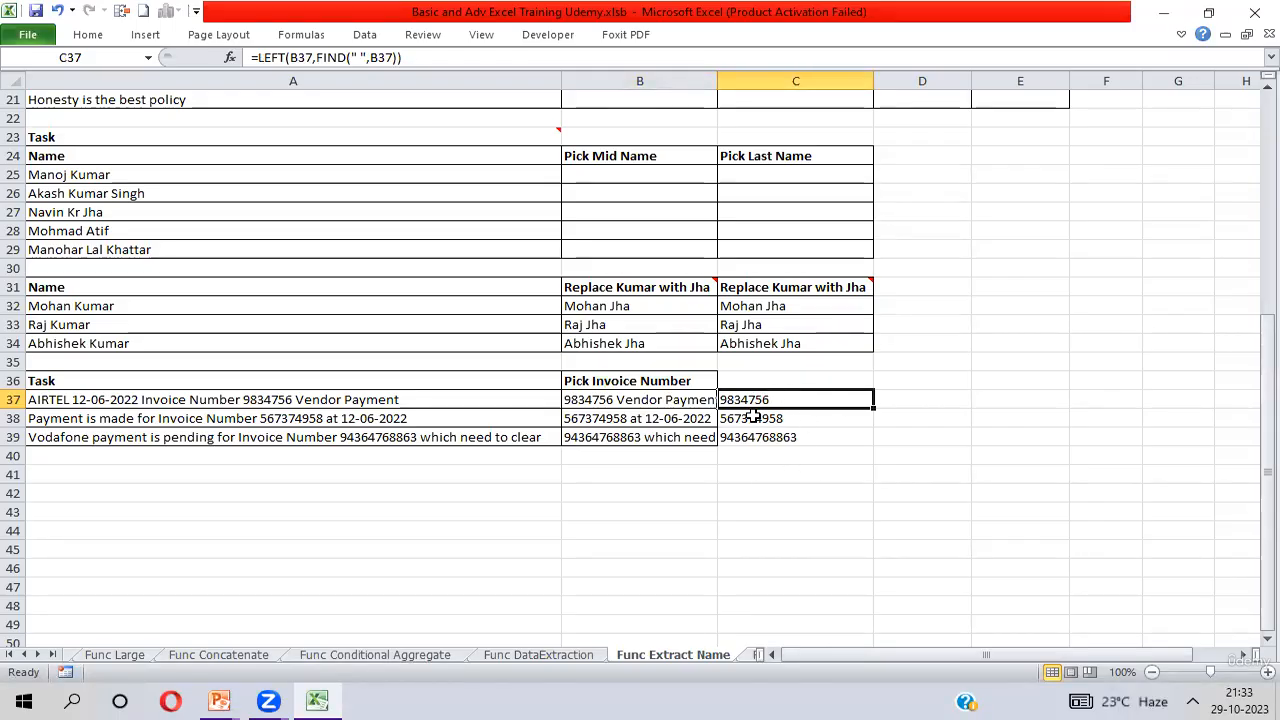
{"action": "left_click", "coordinate": [605, 400]}
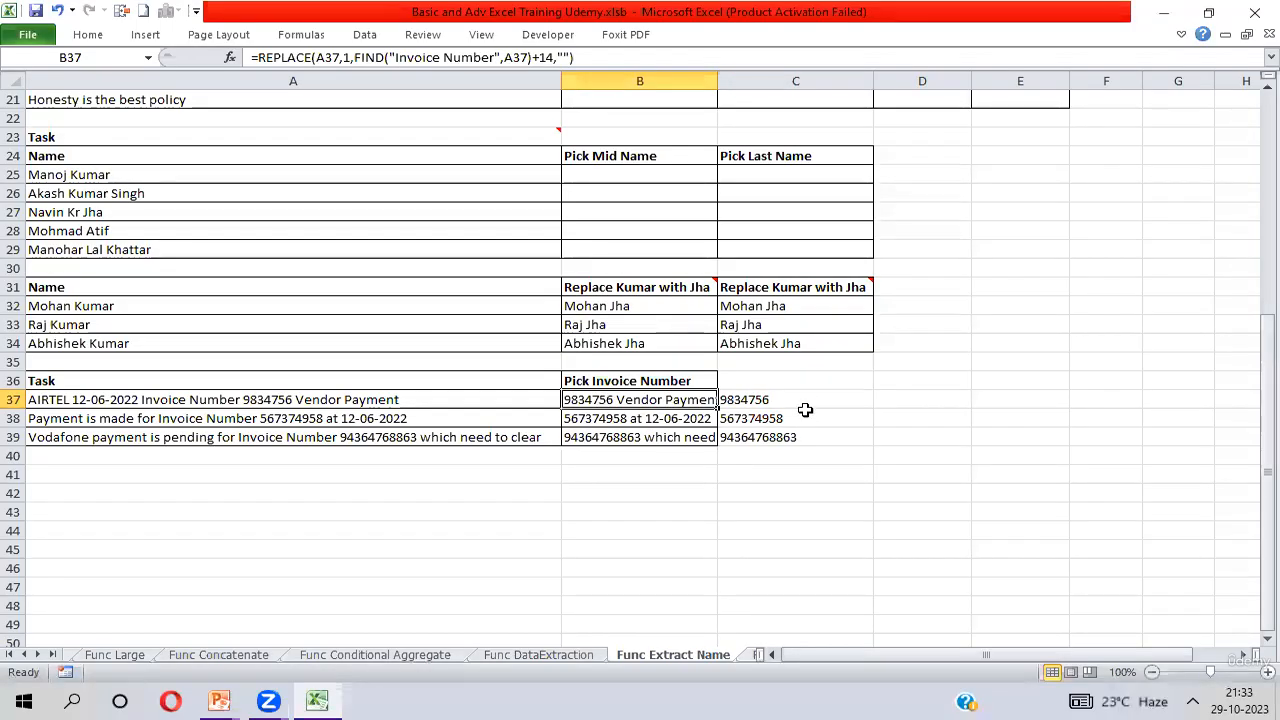
{"action": "left_click", "coordinate": [760, 400]}
{"action": "key", "text": "shift+Down"}
{"action": "key", "text": "shift+Down"}
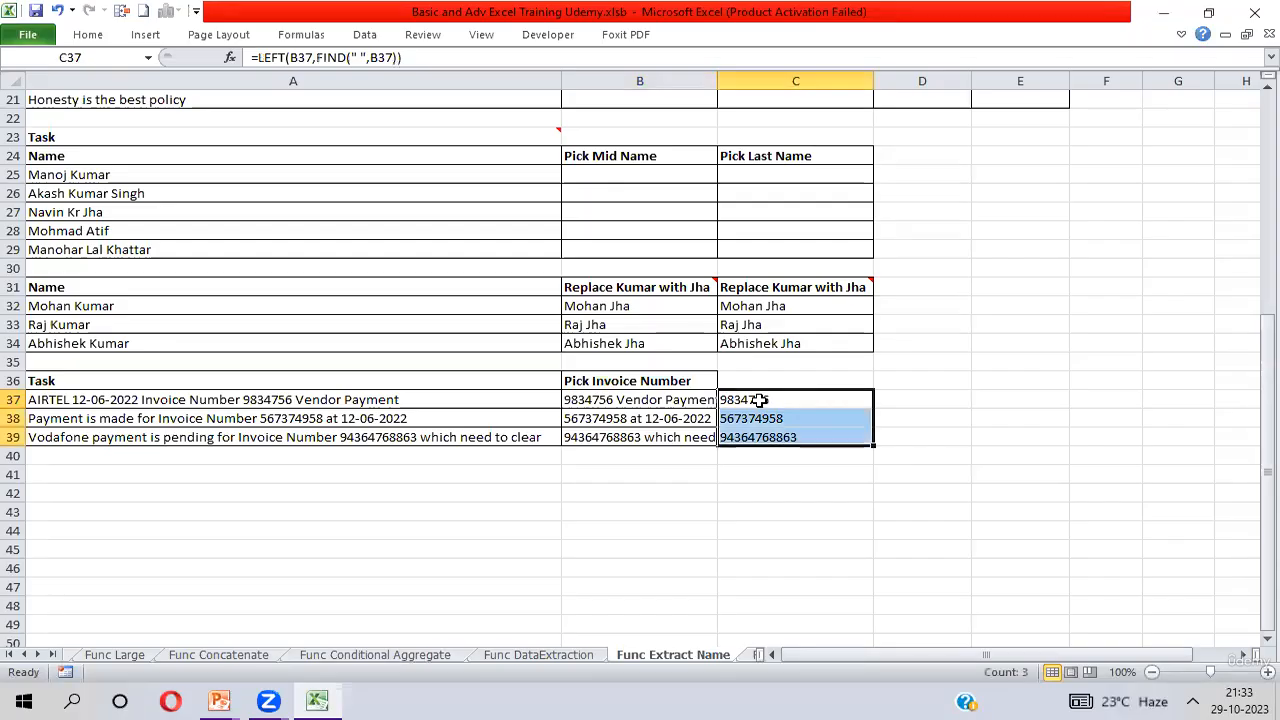
{"action": "key", "text": "Delete"}
Highlight the complete REPLACE expression after the equals sign in B37's formula.
{"action": "left_click", "coordinate": [615, 400]}
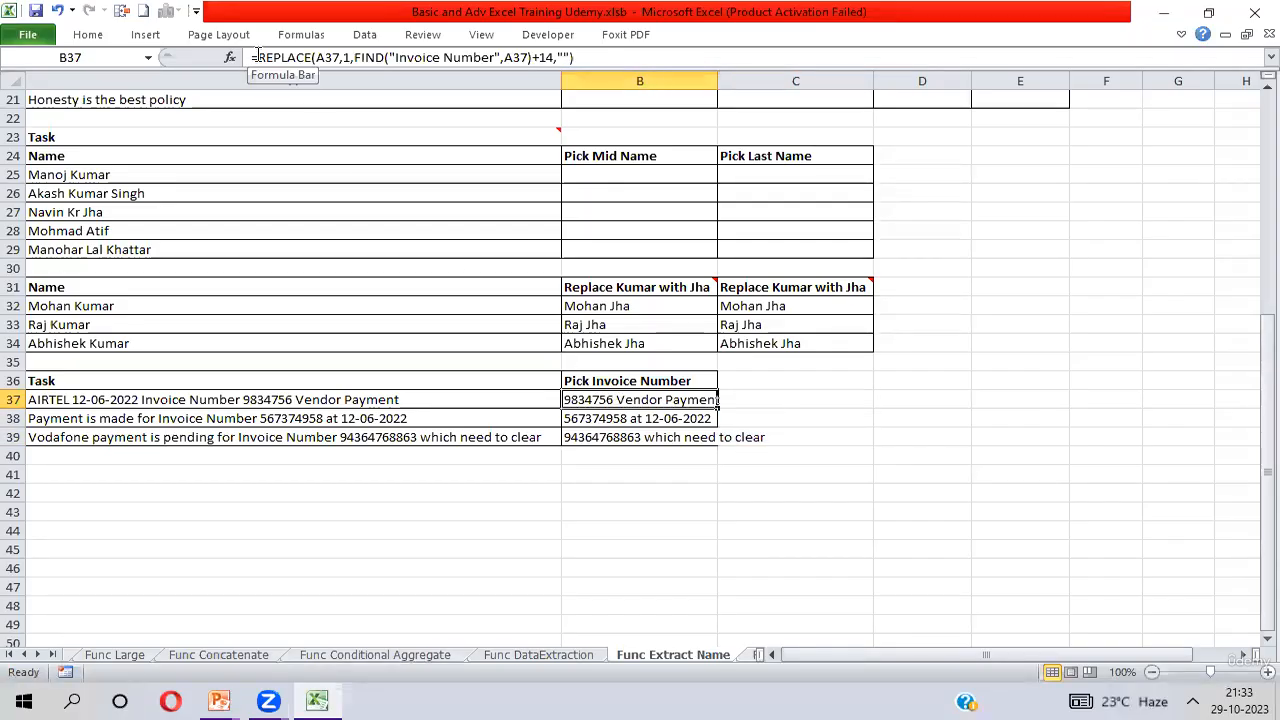
{"action": "left_click", "coordinate": [537, 60]}
{"action": "key", "text": "shift+End"}
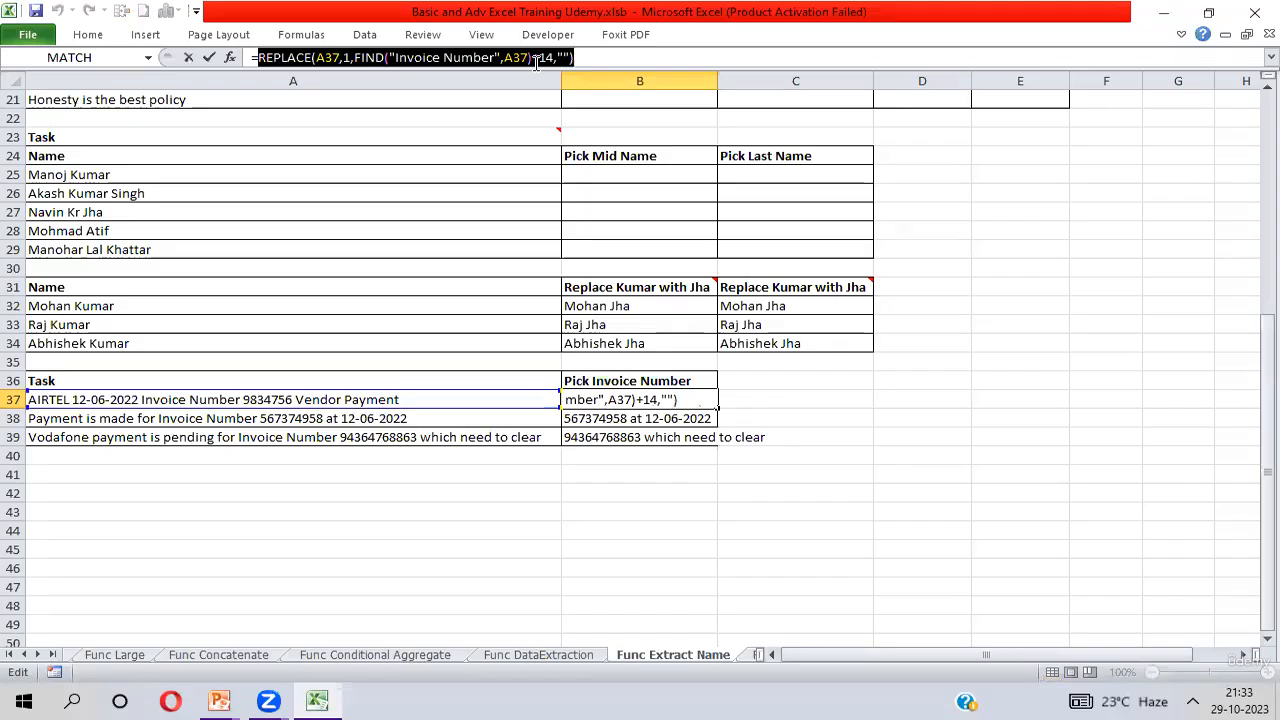
{"action": "key", "text": "Return"}
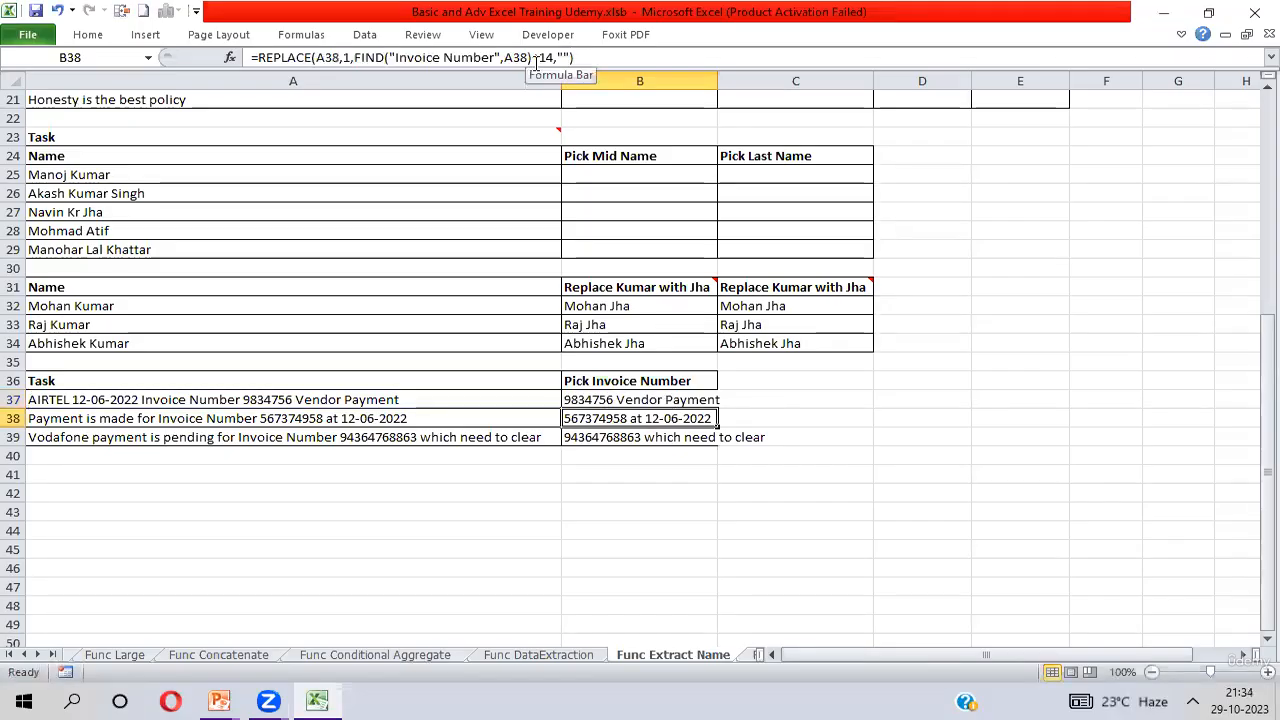
{"action": "key", "text": "Up"}
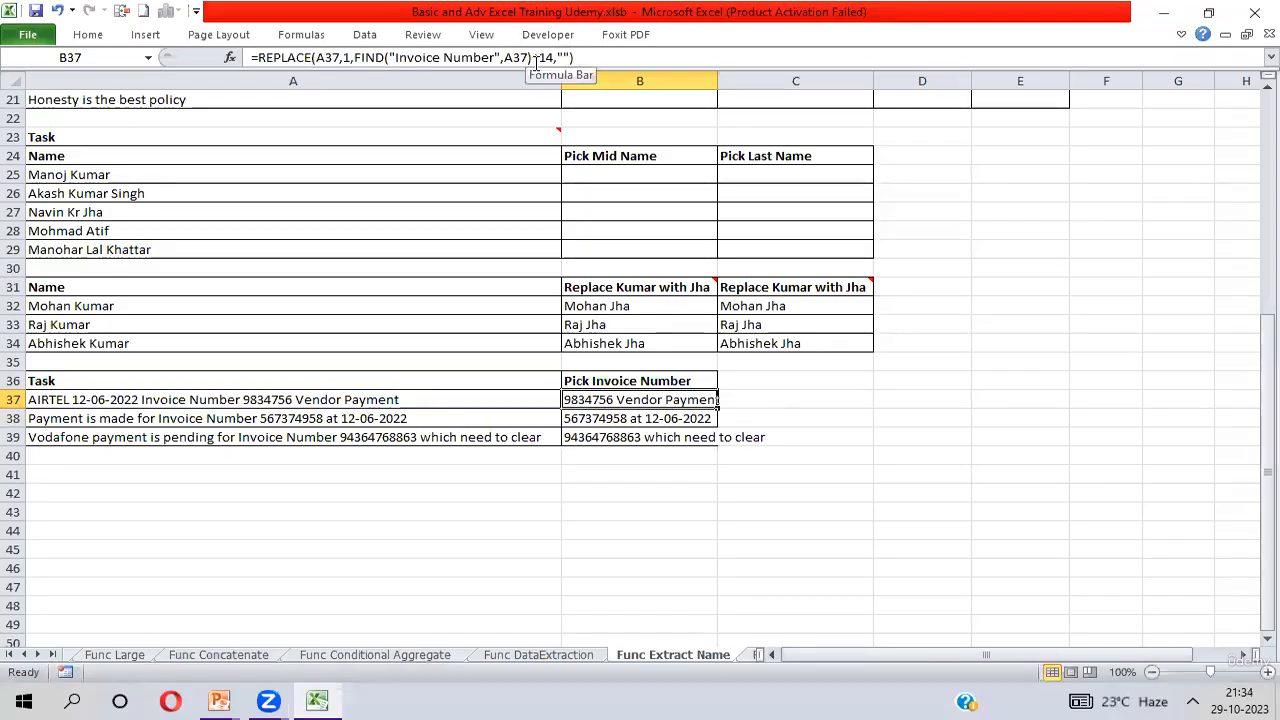
Wrap B37's REPLACE expression as the within_text of FIND with " " as find_text, accepting the proposed closing-parenthesis correction.
{"action": "left_click", "coordinate": [259, 58]}
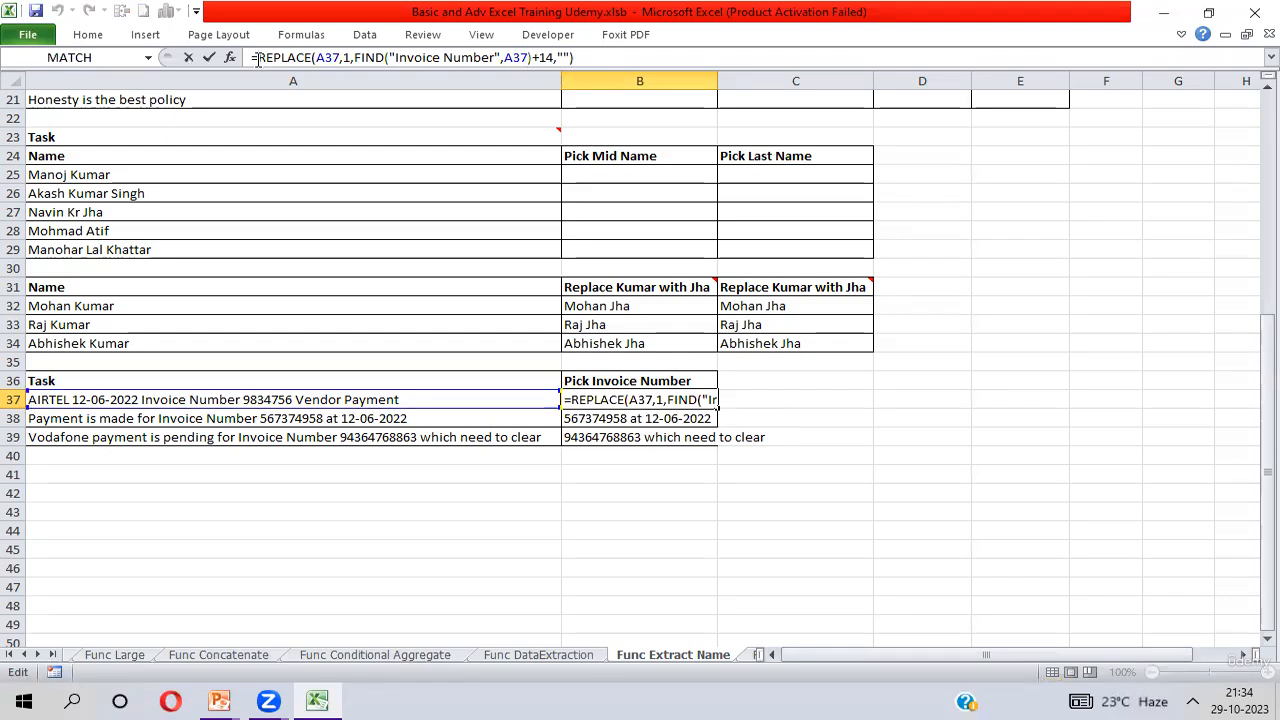
{"action": "type", "text": "FIND(\""}
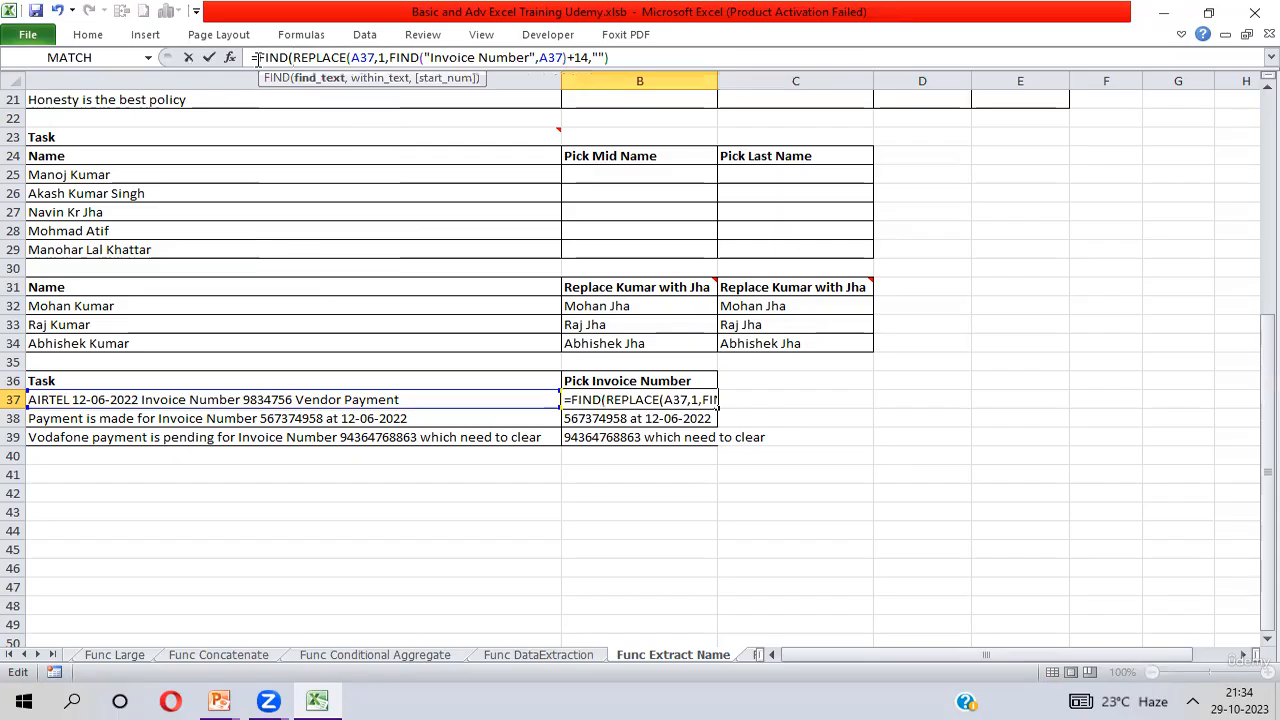
{"action": "type", "text": " \""}
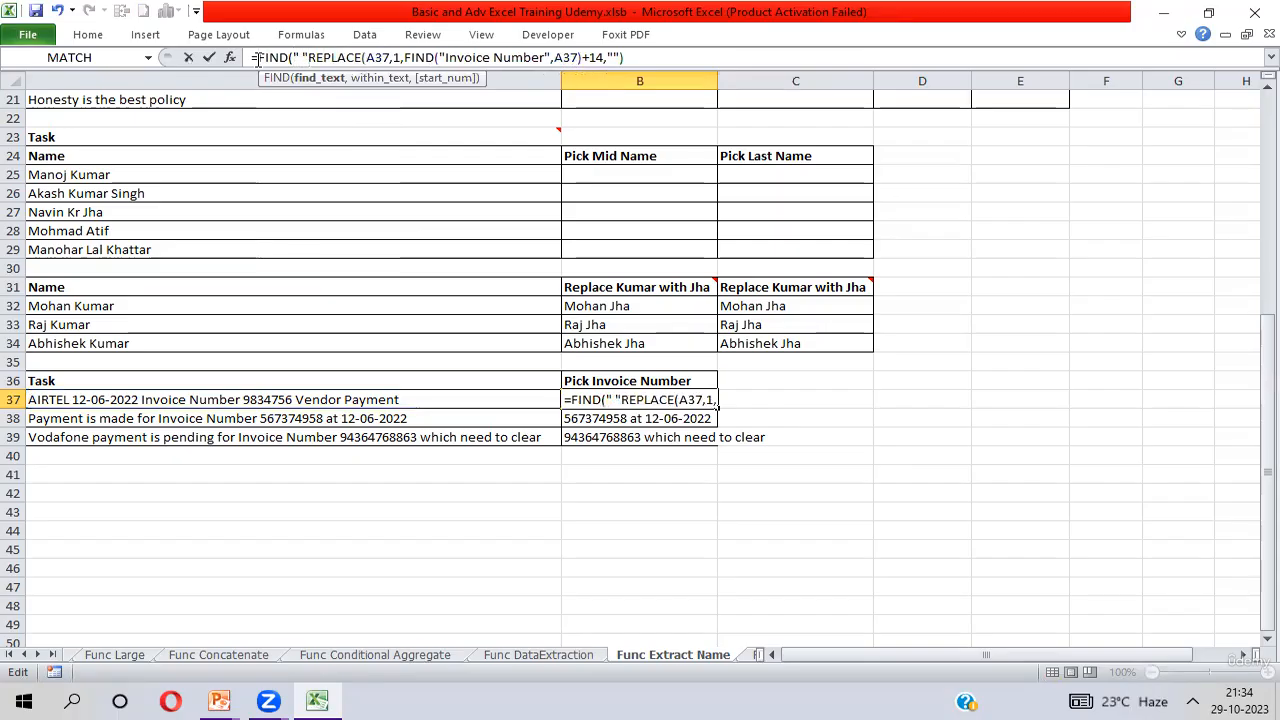
{"action": "type", "text": ","}
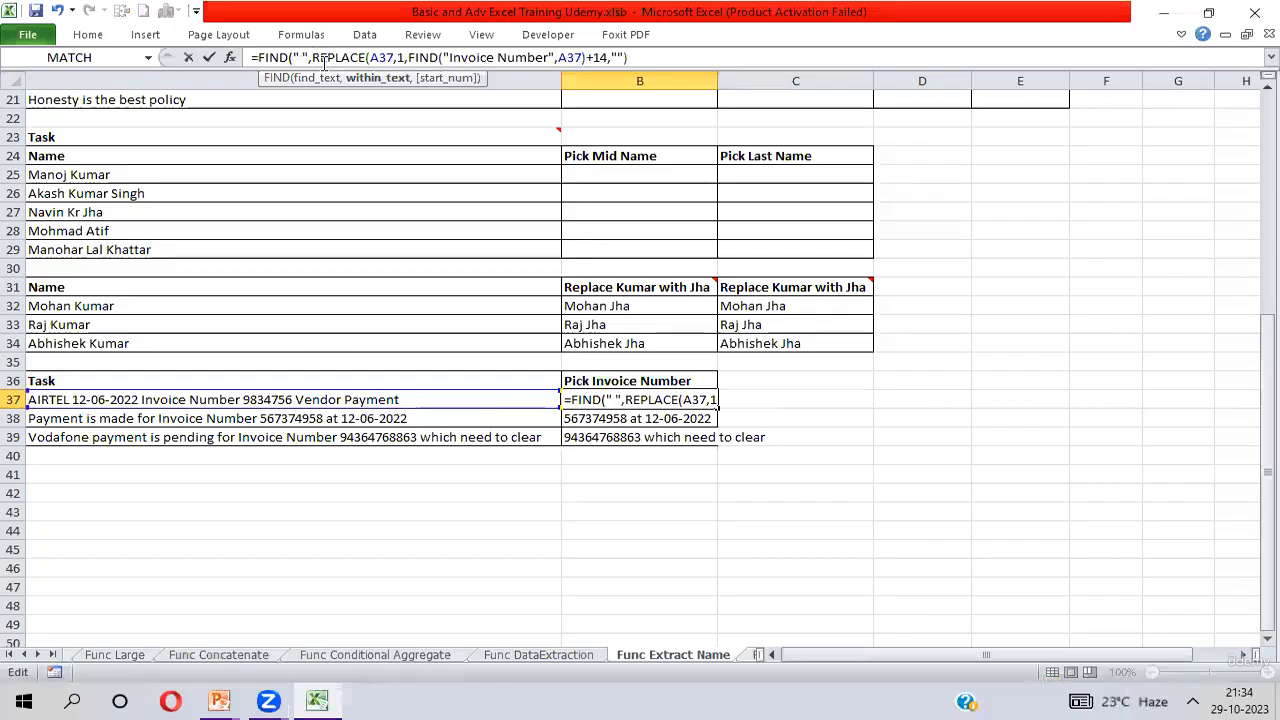
{"action": "left_click_drag", "start_coordinate": [312, 57], "coordinate": [650, 55]}
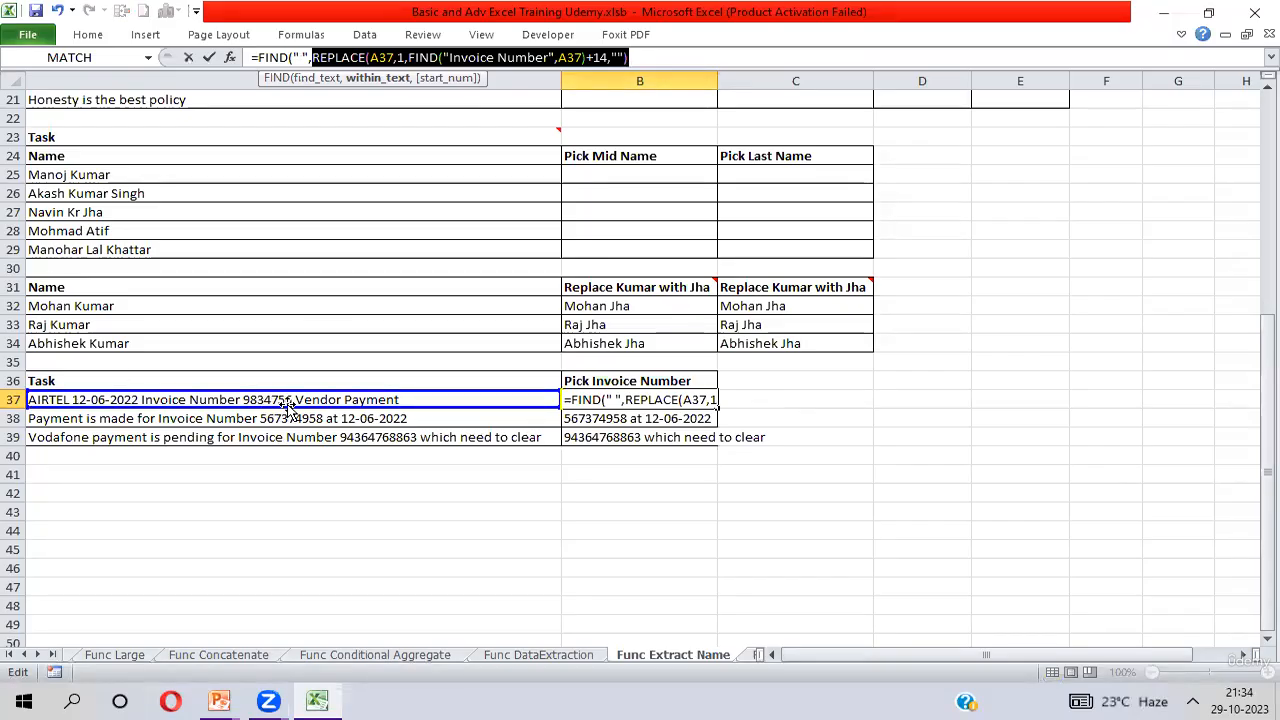
{"action": "key", "text": "Return"}
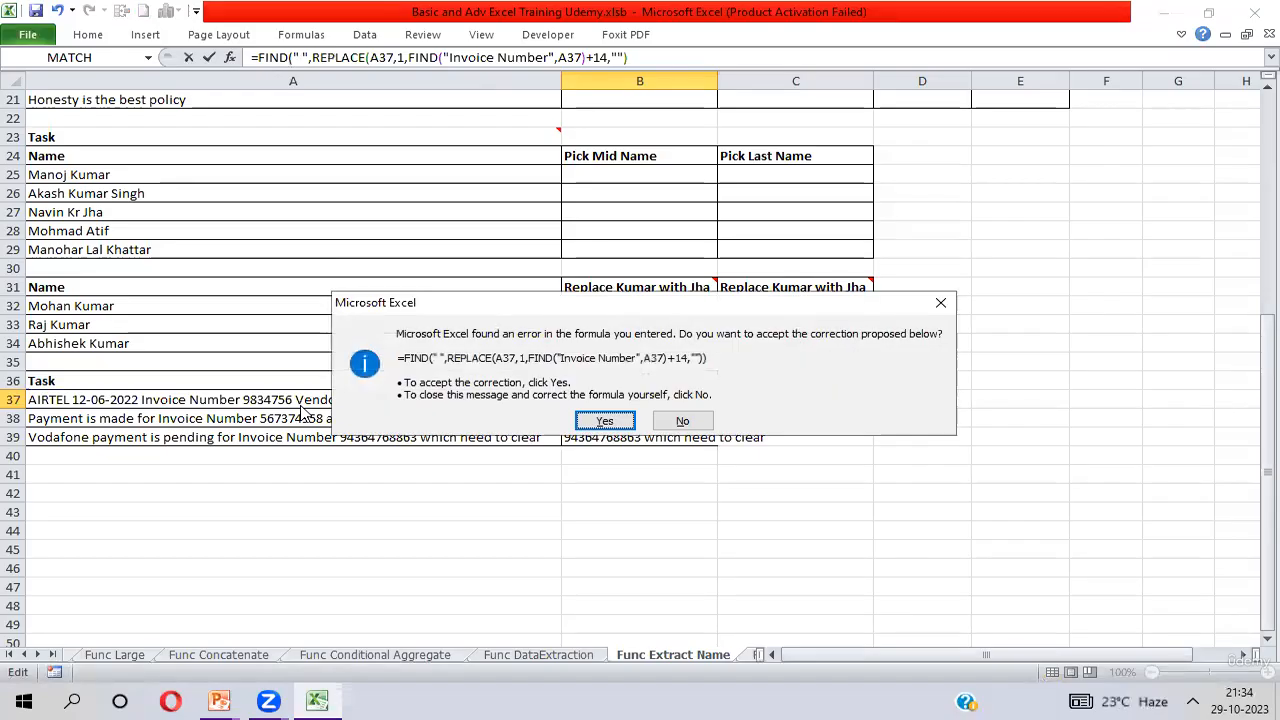
{"action": "key", "text": "Return"}
{"action": "key", "text": "Up"}
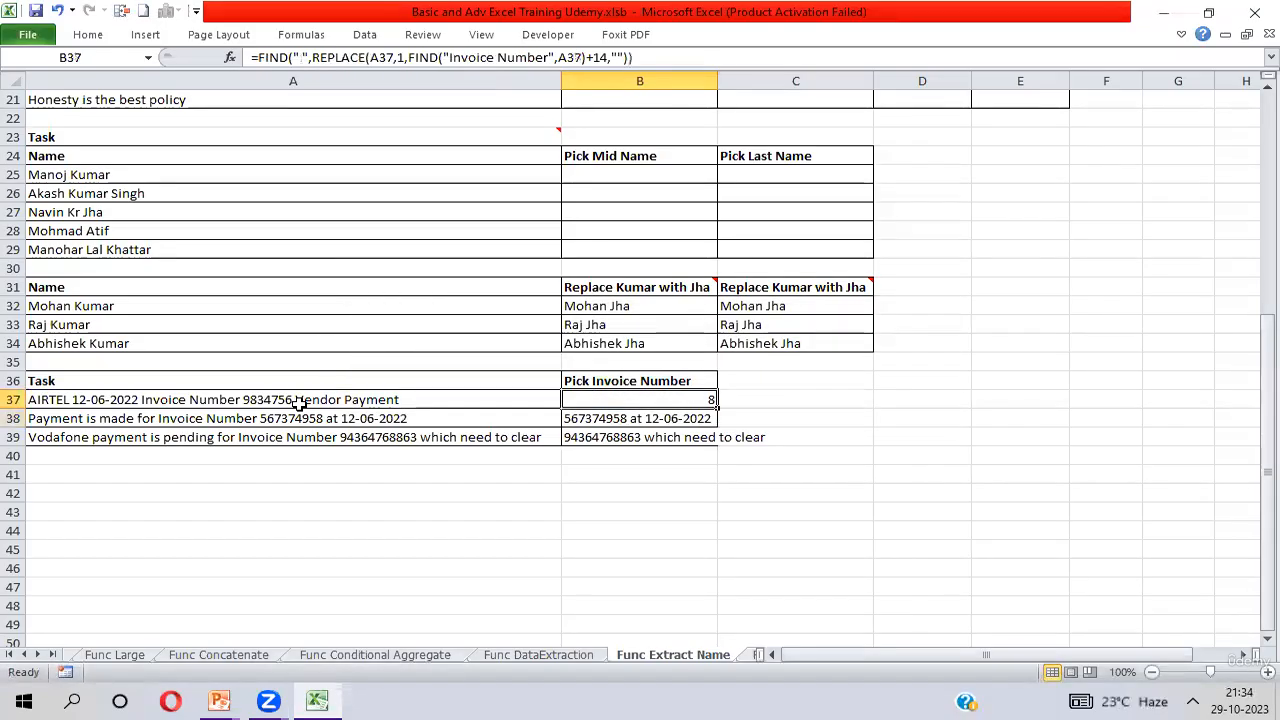
Highlight the invoice number with its trailing space in A37 to check the character position from B37.
{"action": "left_click", "coordinate": [244, 399]}
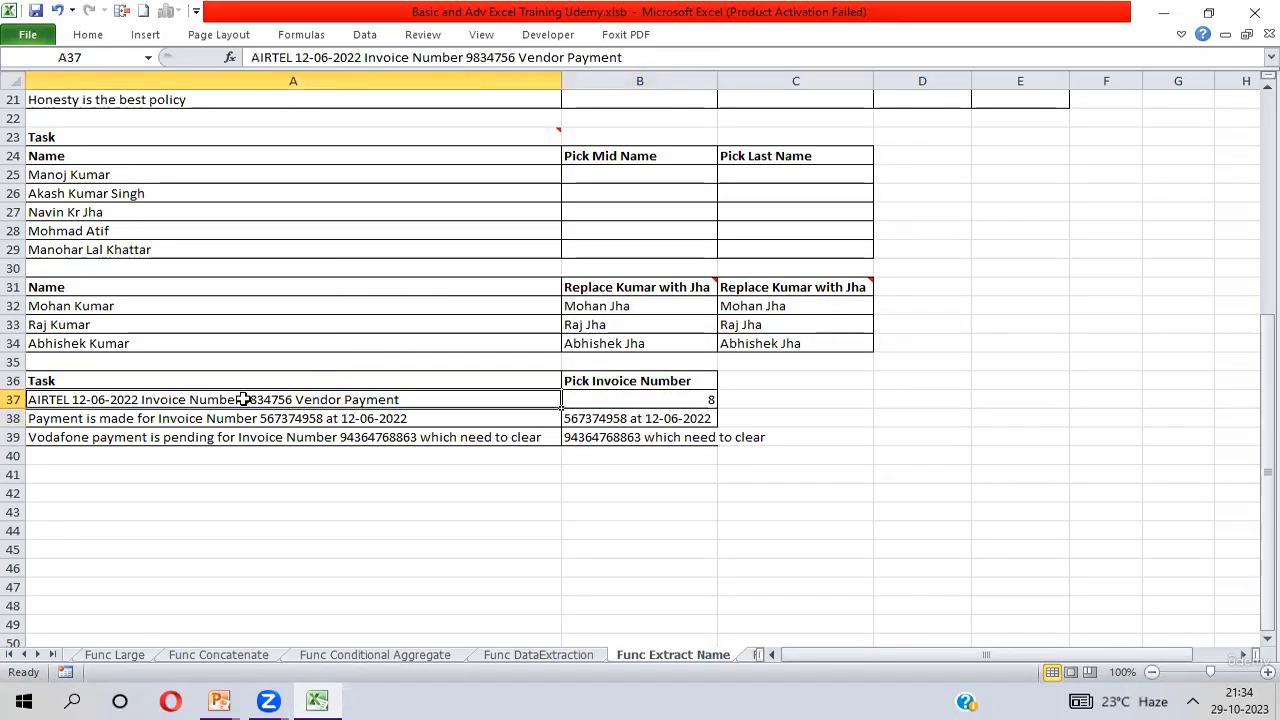
{"action": "double_click", "coordinate": [244, 399]}
{"action": "key", "text": "shift+Right"}
{"action": "key", "text": "shift+Right"}
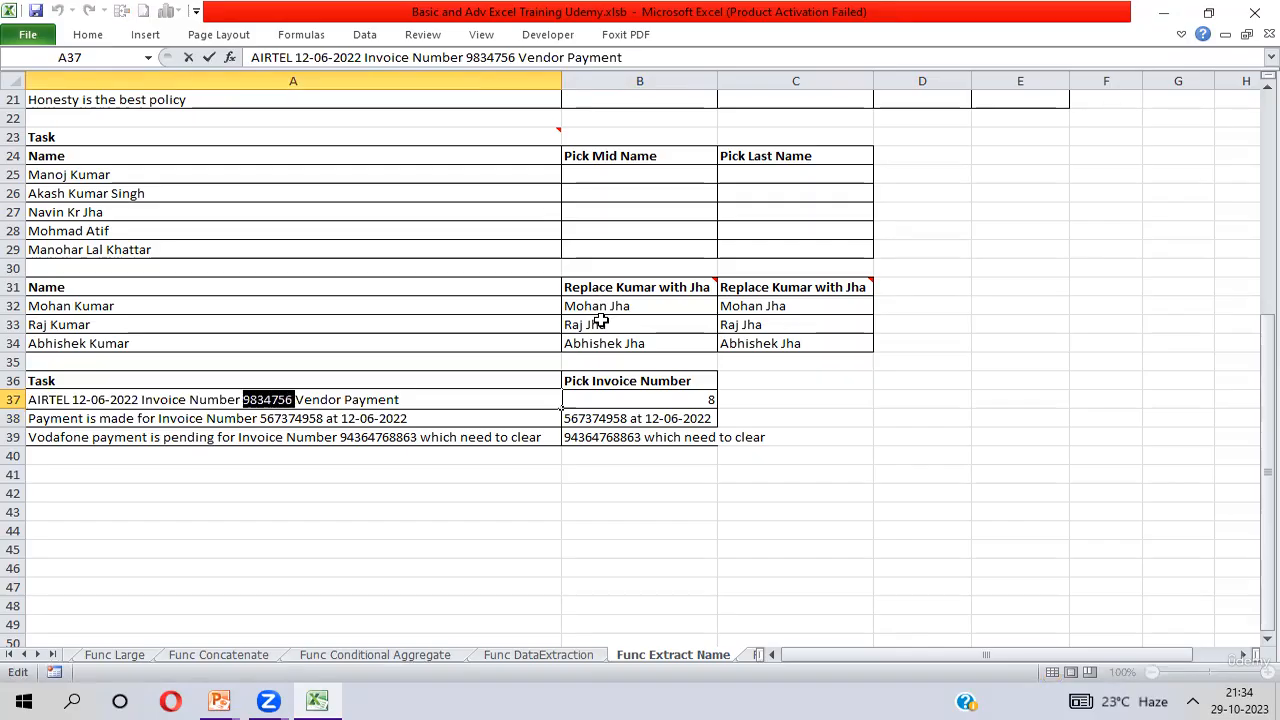
{"action": "key", "text": "Return"}
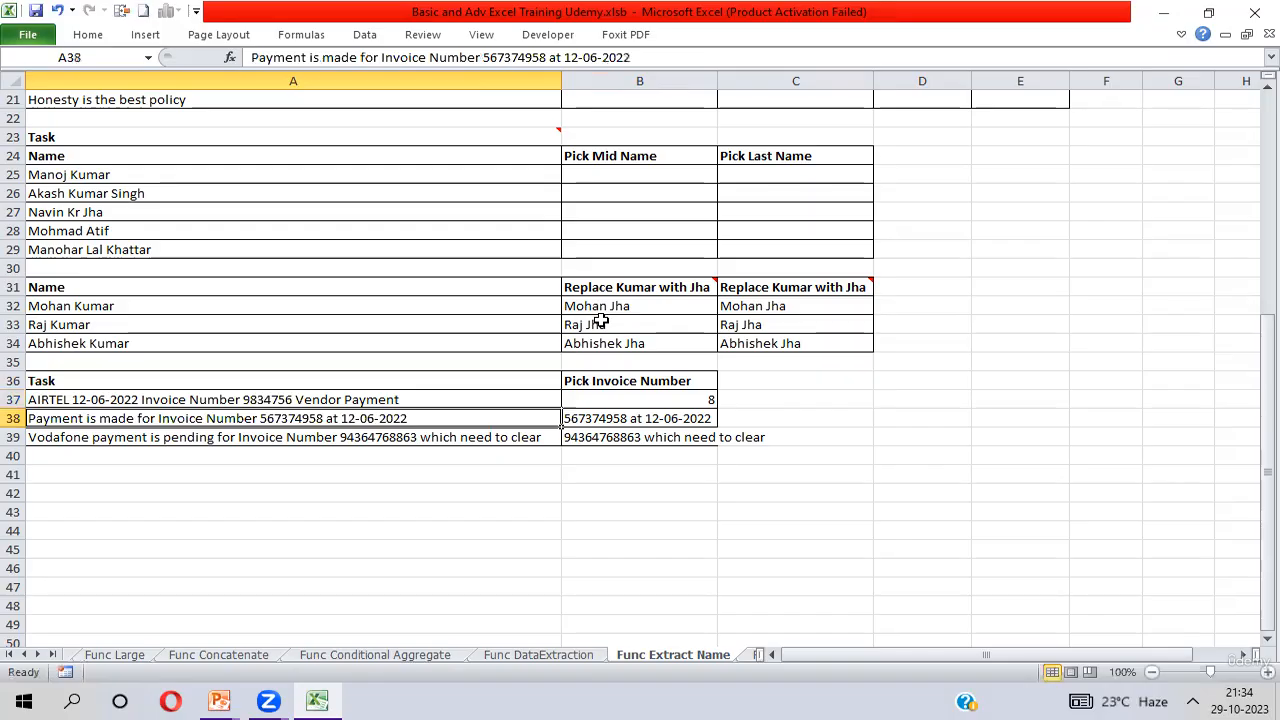
Fill B37's FIND formula down through B39.
{"action": "key", "text": "Up"}
{"action": "key", "text": "Right"}
{"action": "key", "text": "shift+Down"}
{"action": "key", "text": "shift+Down"}
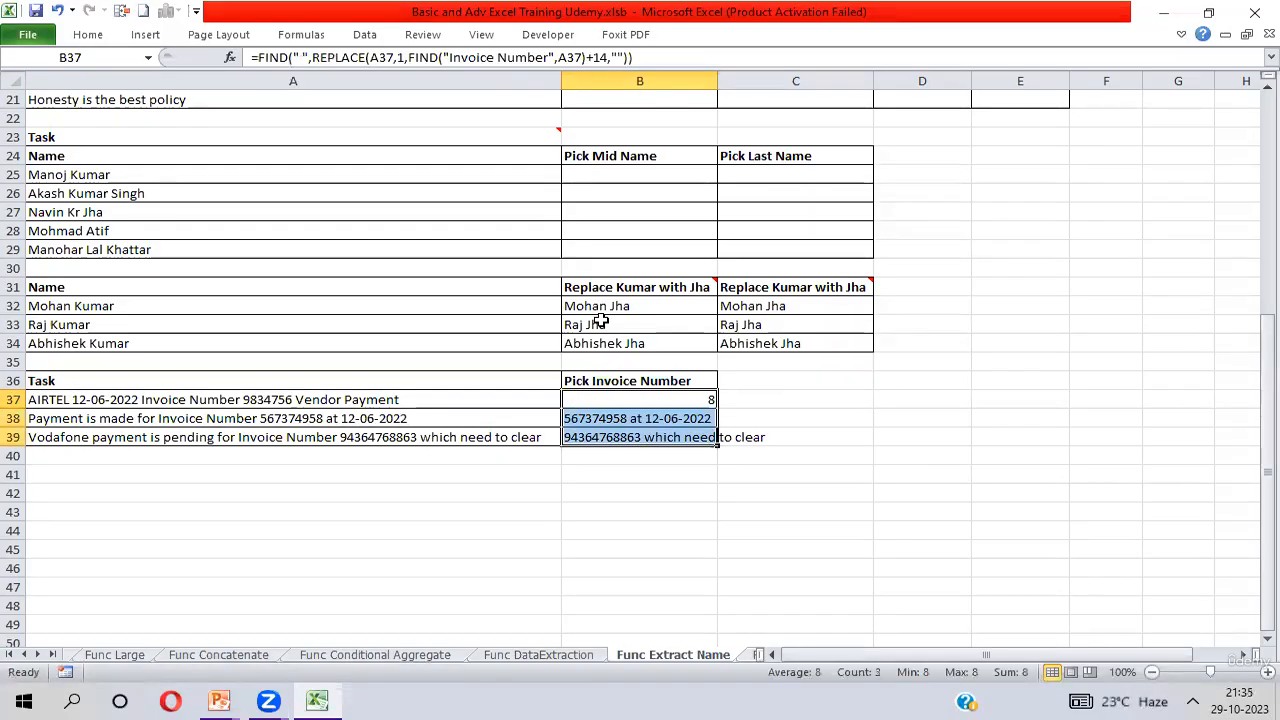
{"action": "key", "text": "ctrl+d"}
{"action": "key", "text": "Down"}
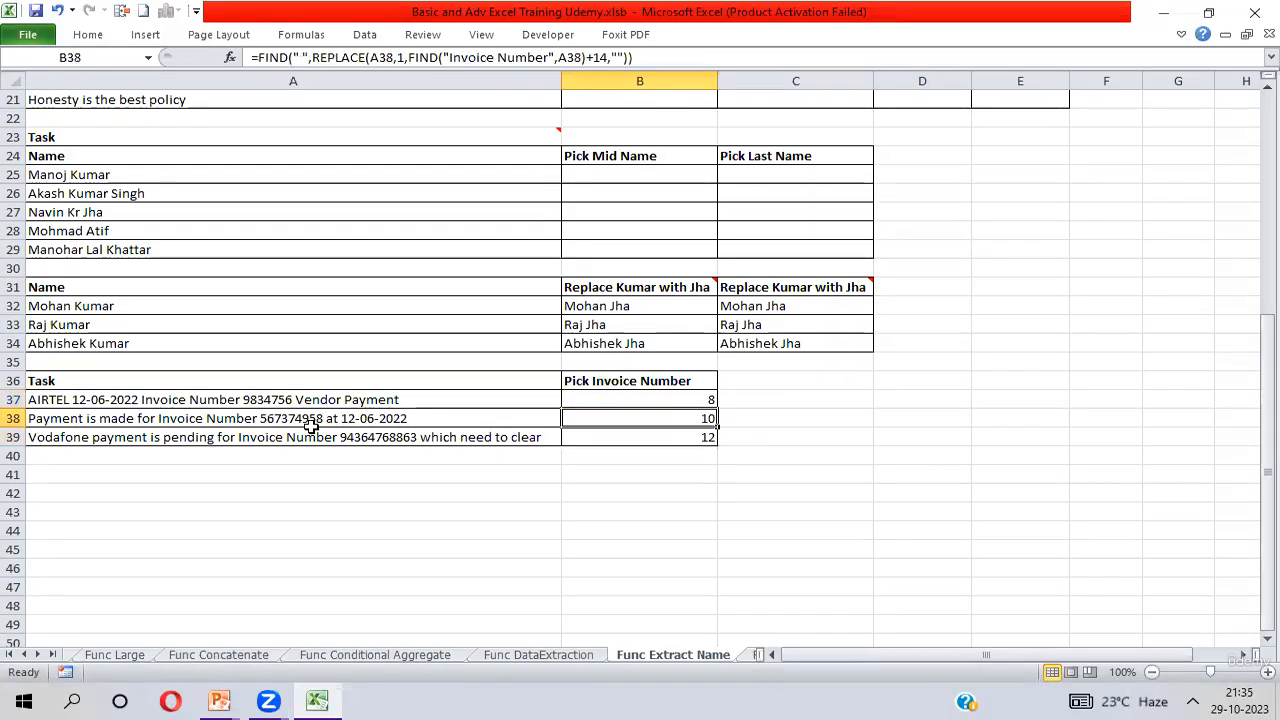
Highlight the invoice numbers with their trailing spaces in A38 and A39 to check the positions in column B.
{"action": "double_click", "coordinate": [258, 419]}
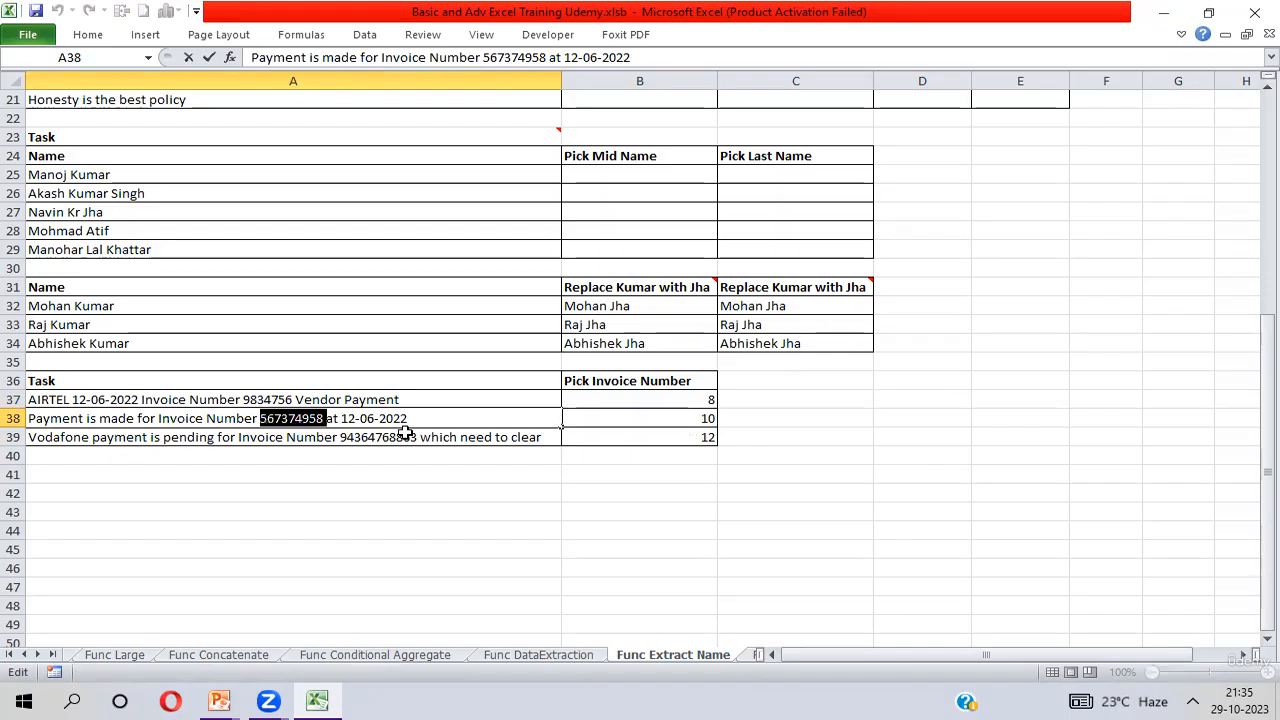
{"action": "left_click", "coordinate": [700, 438]}
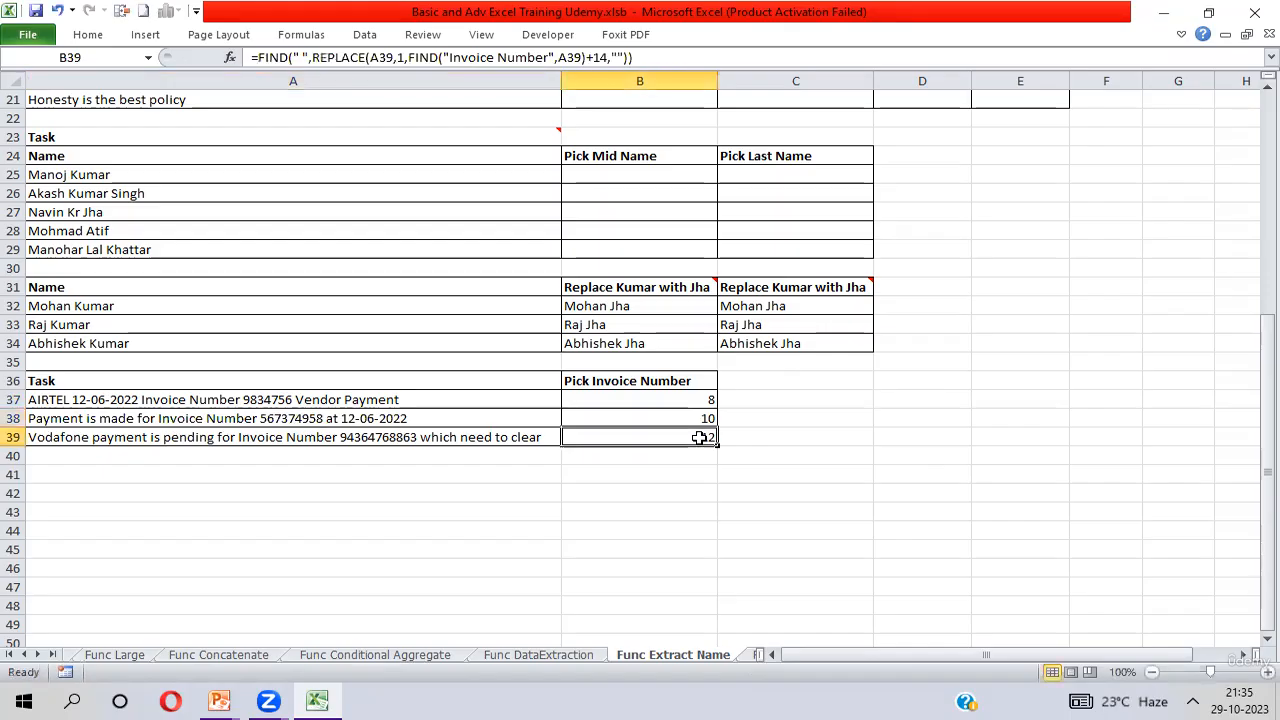
{"action": "left_click", "coordinate": [345, 438]}
{"action": "double_click", "coordinate": [345, 438]}
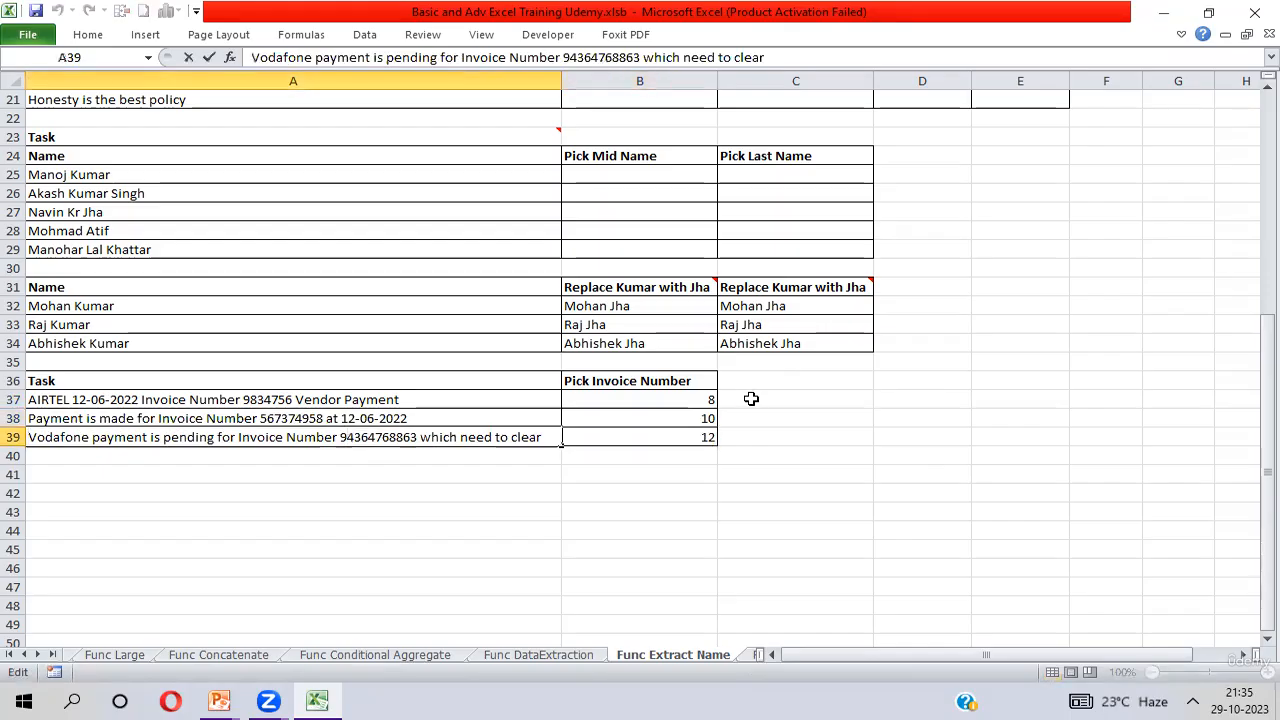
{"action": "key", "text": "shift+Right"}
{"action": "key", "text": "shift+Right"}
{"action": "key", "text": "shift+Right"}
{"action": "key", "text": "shift+Right"}
{"action": "key", "text": "shift+Right"}
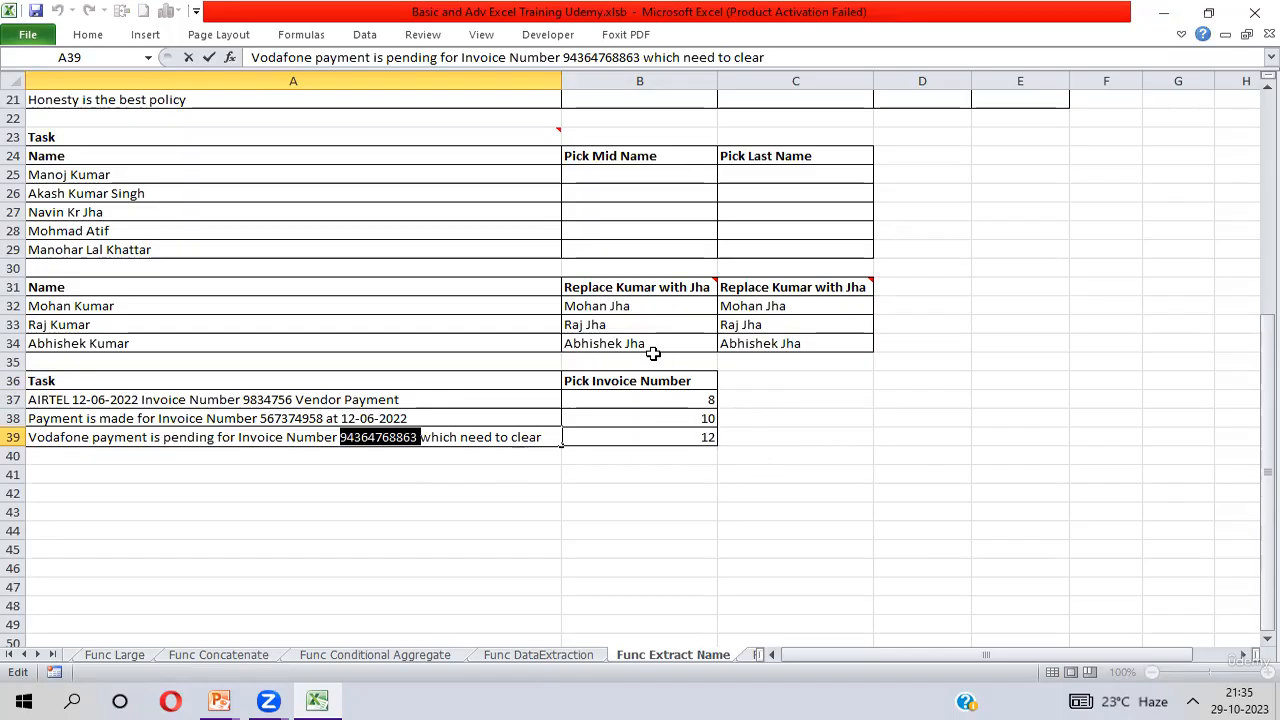
Highlight the text in A37 from the invoice number through "Vendor Payment" to examine what REPLACE keeps.
{"action": "left_click", "coordinate": [645, 400]}
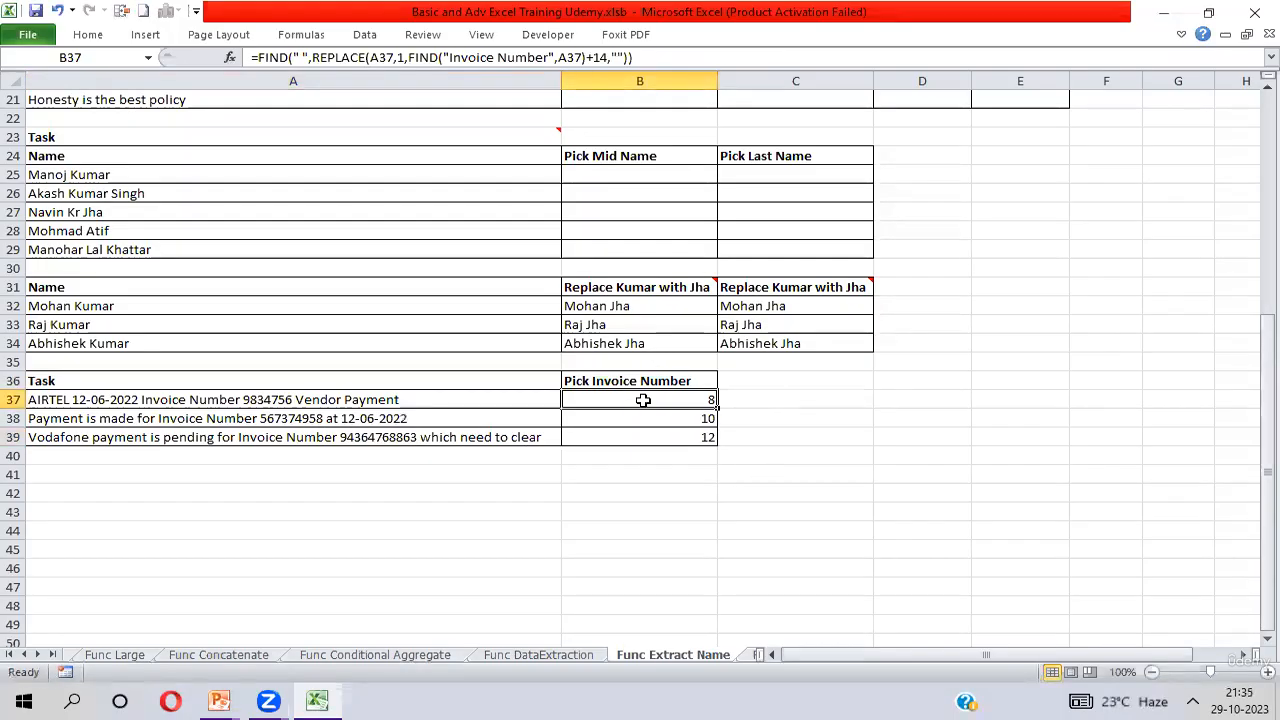
{"action": "left_click", "coordinate": [245, 399]}
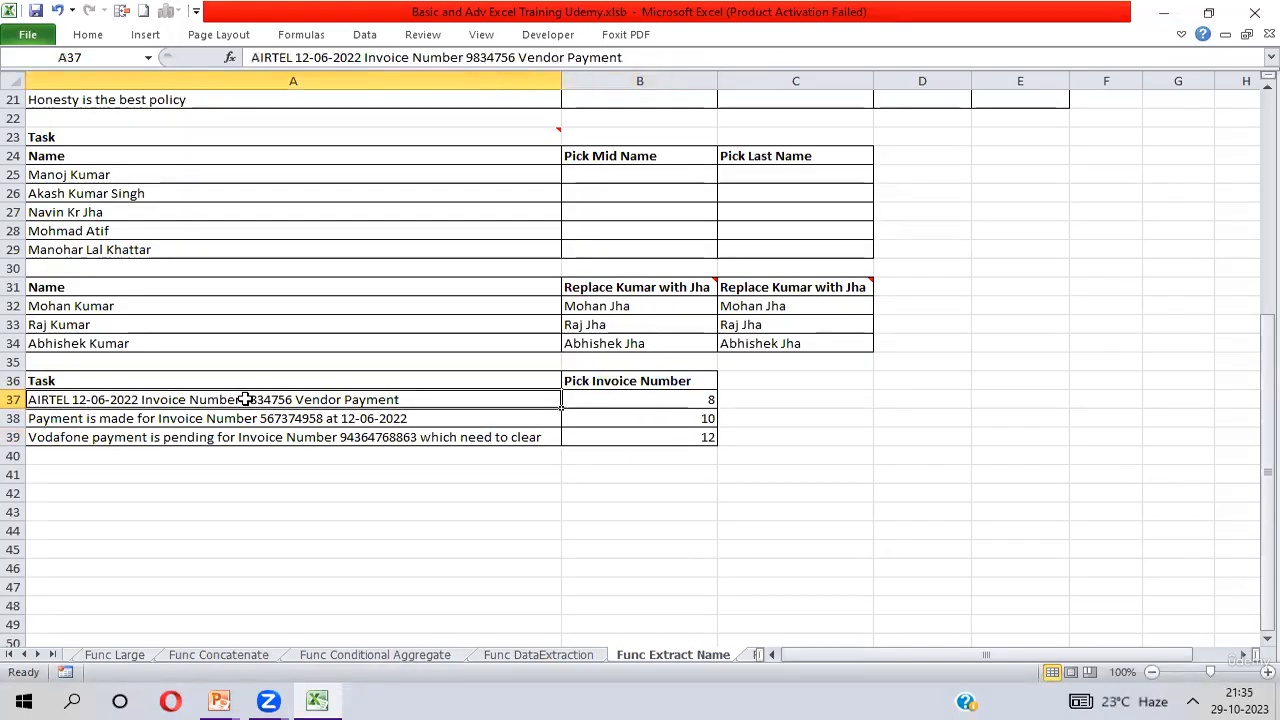
{"action": "double_click", "coordinate": [245, 399]}
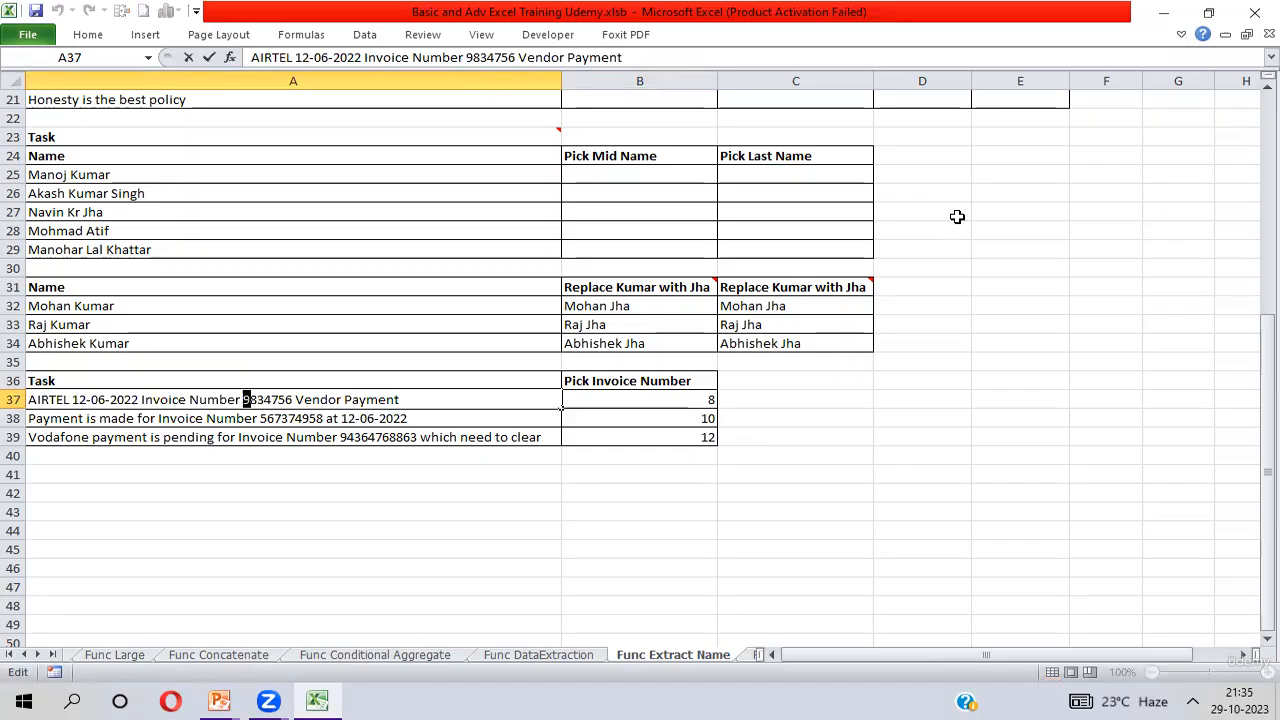
{"action": "key", "text": "shift+Right"}
{"action": "key", "text": "shift+Right"}
{"action": "key", "text": "shift+Right"}
{"action": "key", "text": "shift+Right"}
{"action": "key", "text": "shift+Right"}
{"action": "key", "text": "shift+Right"}
{"action": "key", "text": "shift+Right"}
{"action": "key", "text": "shift+Right"}
{"action": "key", "text": "shift+Right"}
{"action": "key", "text": "shift+Right"}
{"action": "key", "text": "shift+Right"}
{"action": "key", "text": "shift+Right"}
{"action": "key", "text": "shift+Right"}
{"action": "key", "text": "shift+Right"}
{"action": "key", "text": "shift+Right"}
{"action": "key", "text": "shift+Right"}
{"action": "key", "text": "shift+Right"}
{"action": "key", "text": "shift+Right"}
{"action": "key", "text": "shift+Right"}
{"action": "key", "text": "shift+Right"}
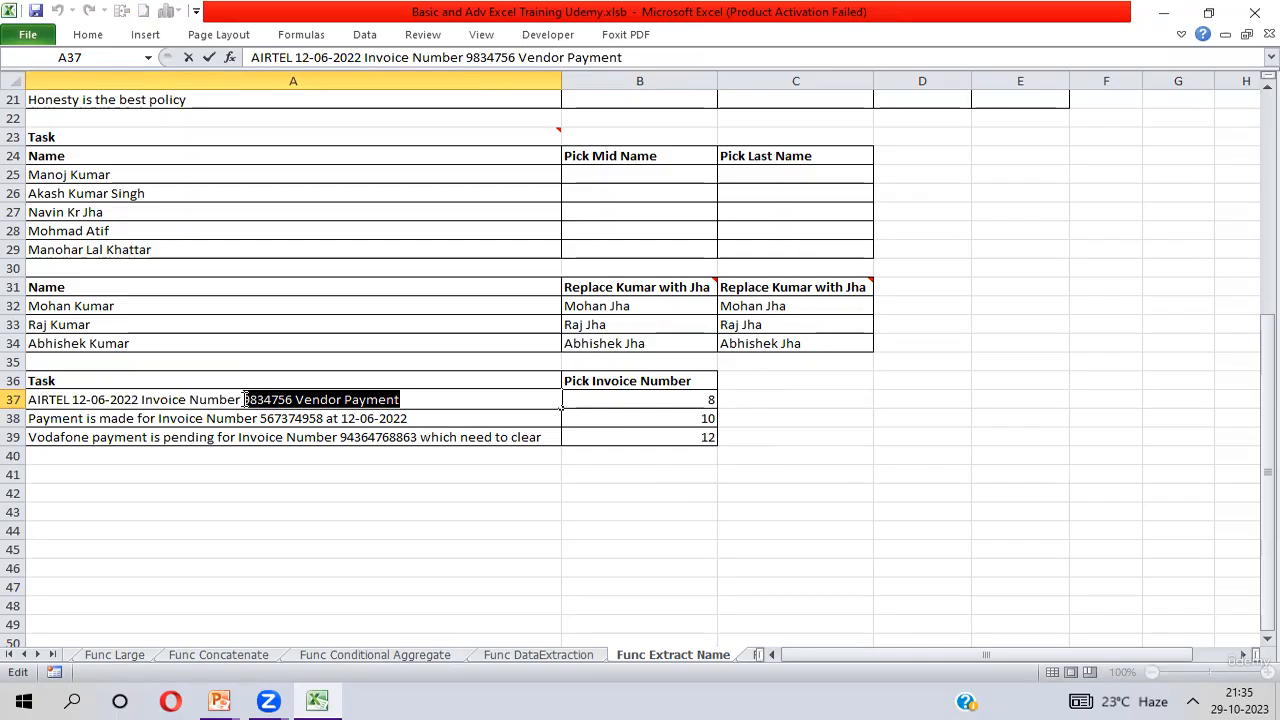
Put LEFT( in front of B37's FIND, with a copy of REPLACE(A37,1,FIND("Invoice Number",A37)+14,"") as its text and FIND as num_chars.
{"action": "left_click", "coordinate": [692, 401]}
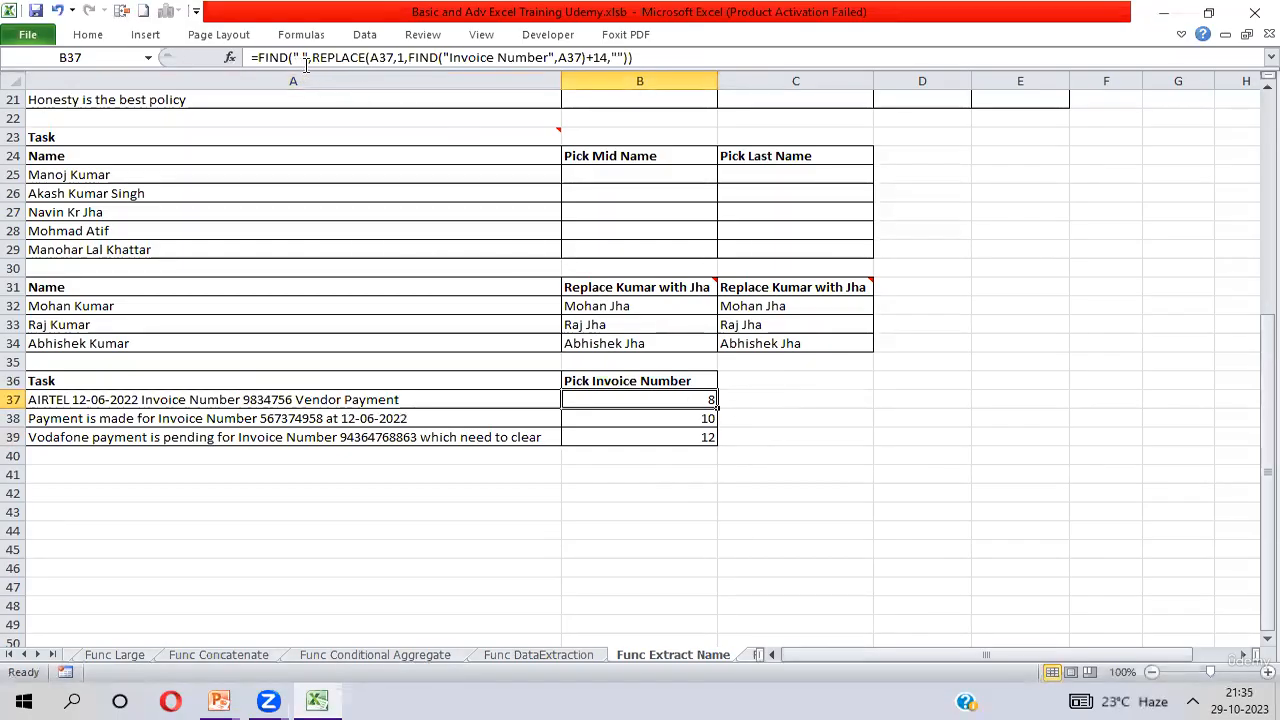
{"action": "left_click_drag", "start_coordinate": [313, 58], "coordinate": [632, 57]}
{"action": "key", "text": "ctrl+c"}
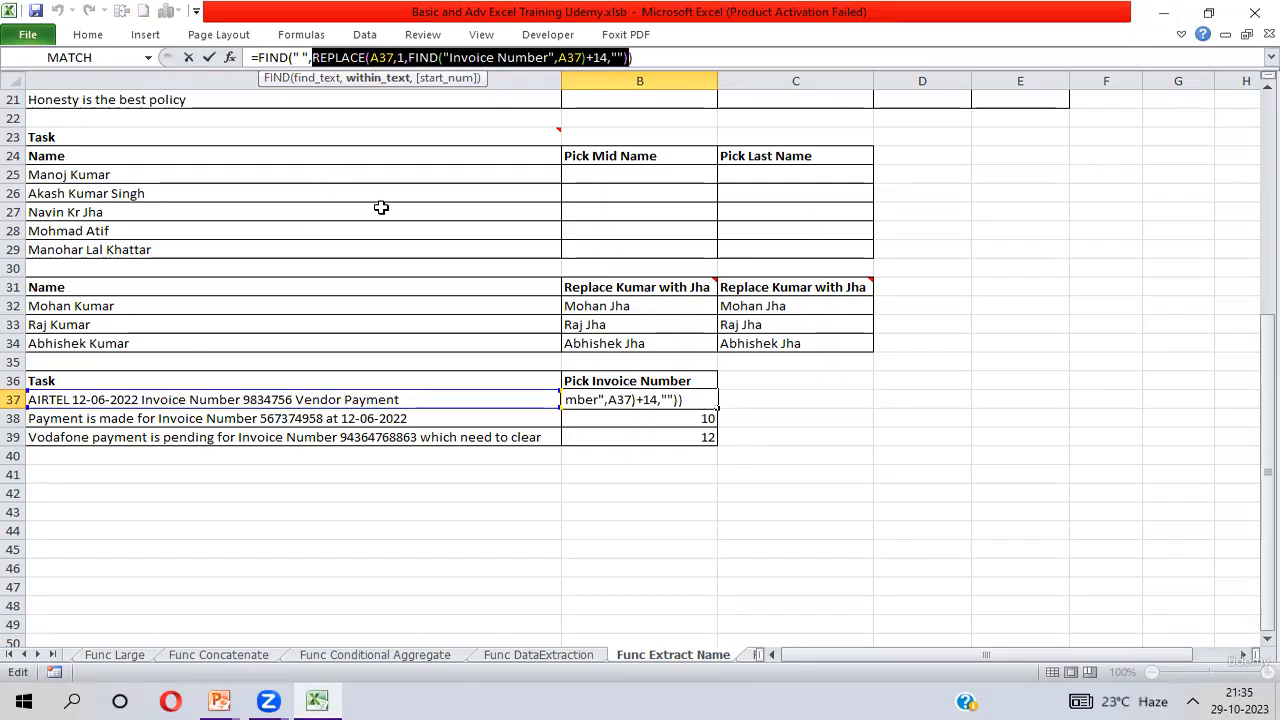
{"action": "left_click", "coordinate": [258, 58]}
{"action": "type", "text": "LEFT("}
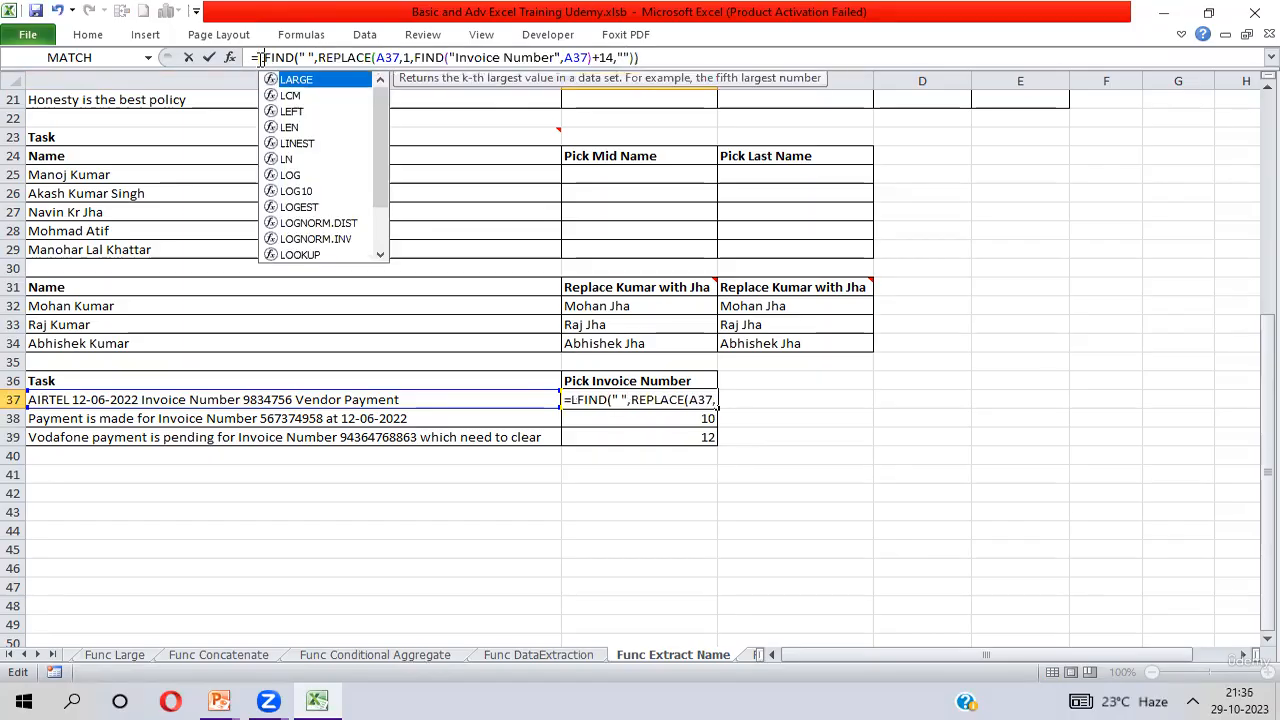
{"action": "key", "text": "ctrl+v"}
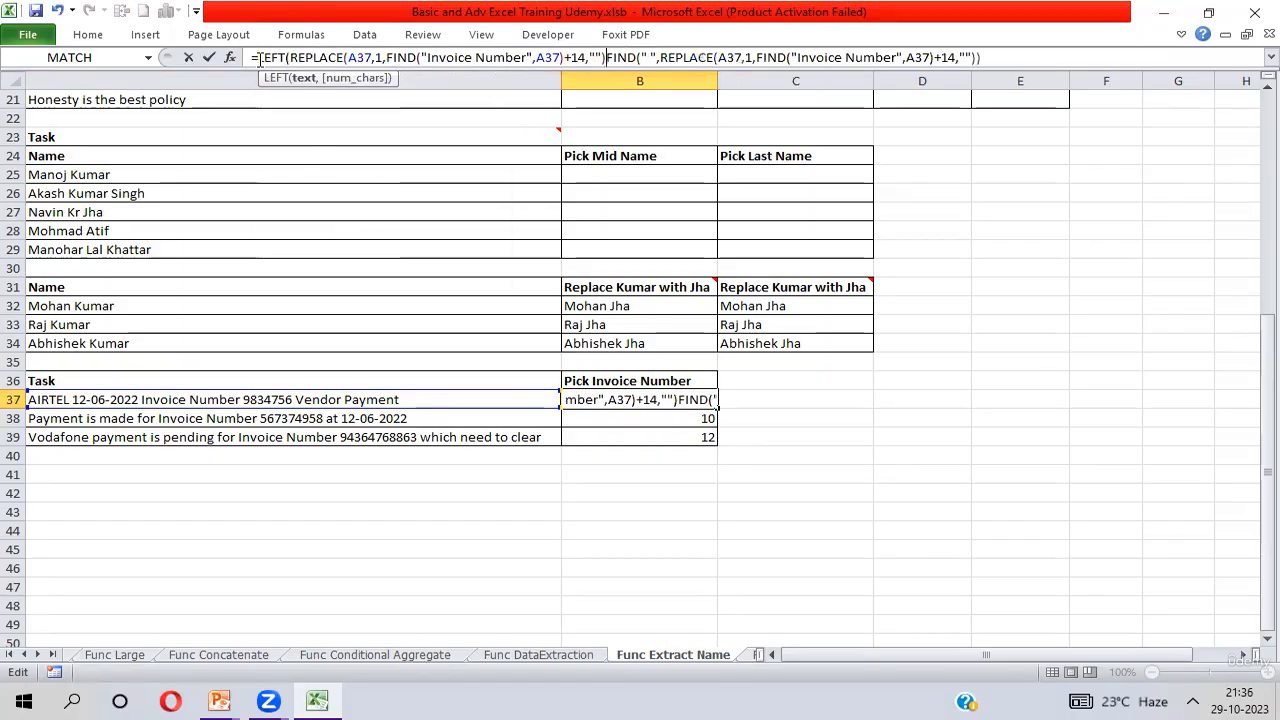
{"action": "type", "text": ","}
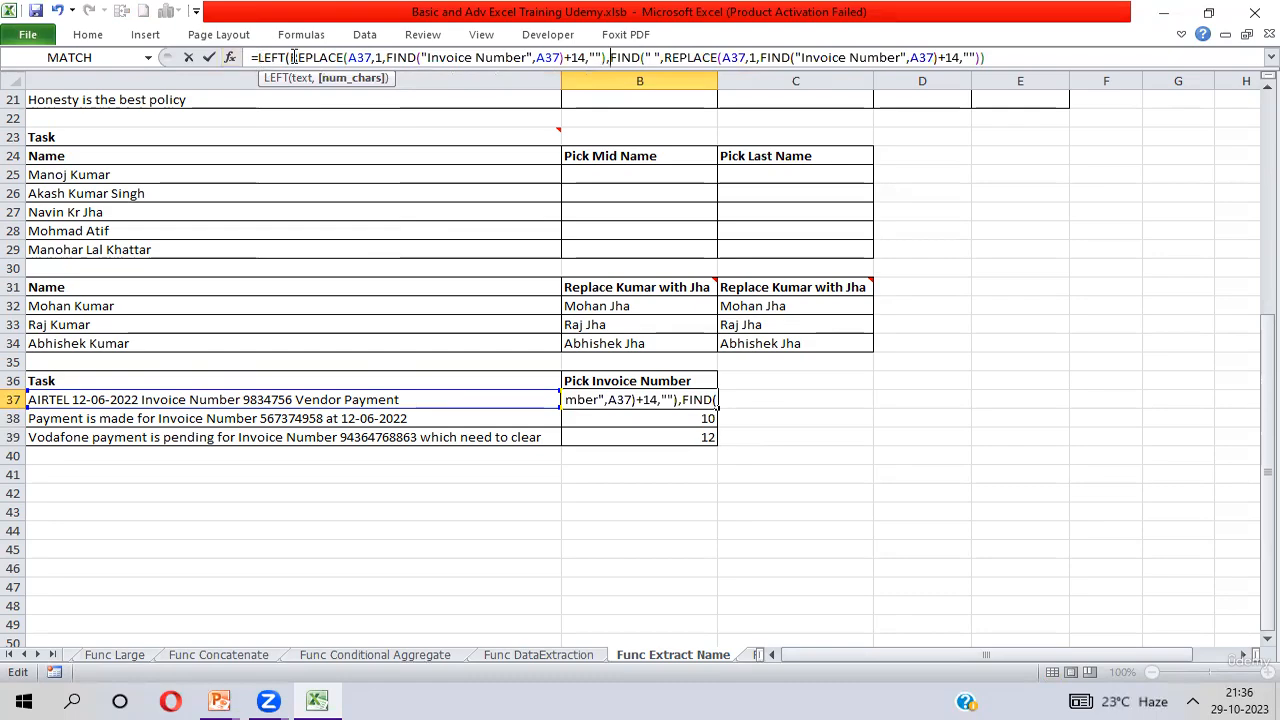
Review the text and num_chars arguments of B37's LEFT formula and commit it with the missing closing parenthesis added.
{"action": "left_click_drag", "start_coordinate": [293, 57], "coordinate": [610, 58]}
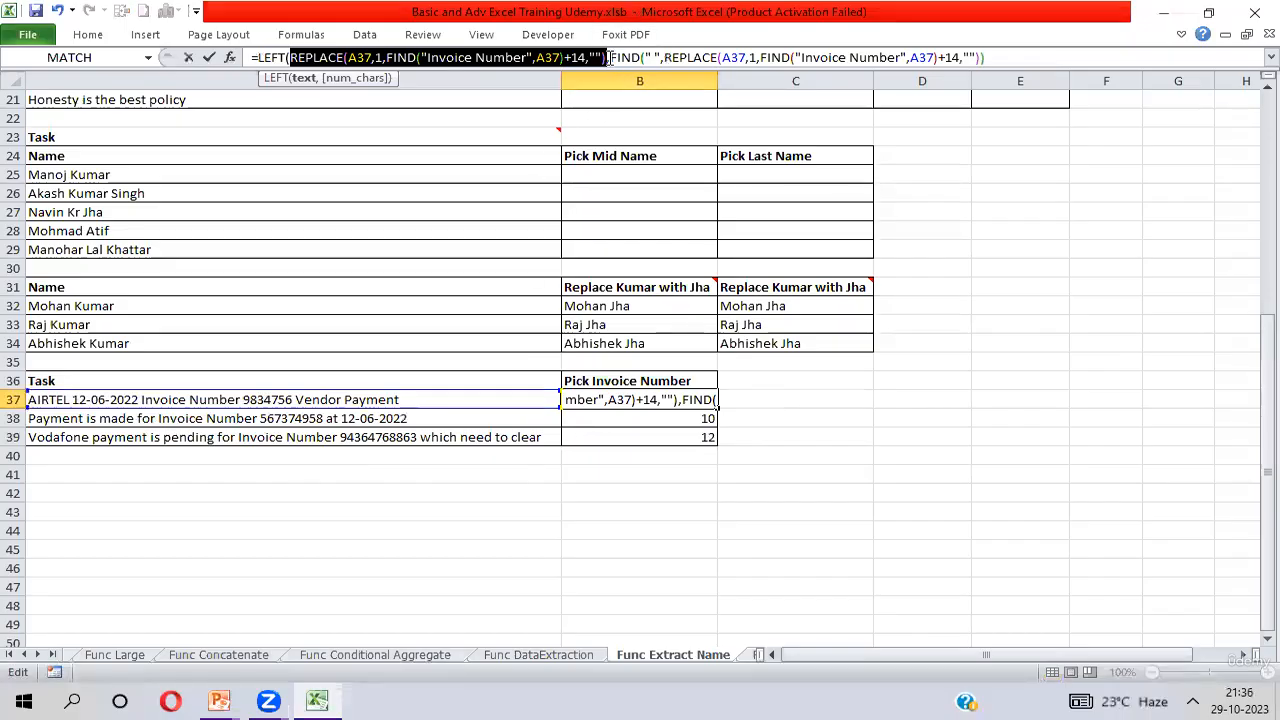
{"action": "left_click_drag", "start_coordinate": [610, 57], "coordinate": [975, 58]}
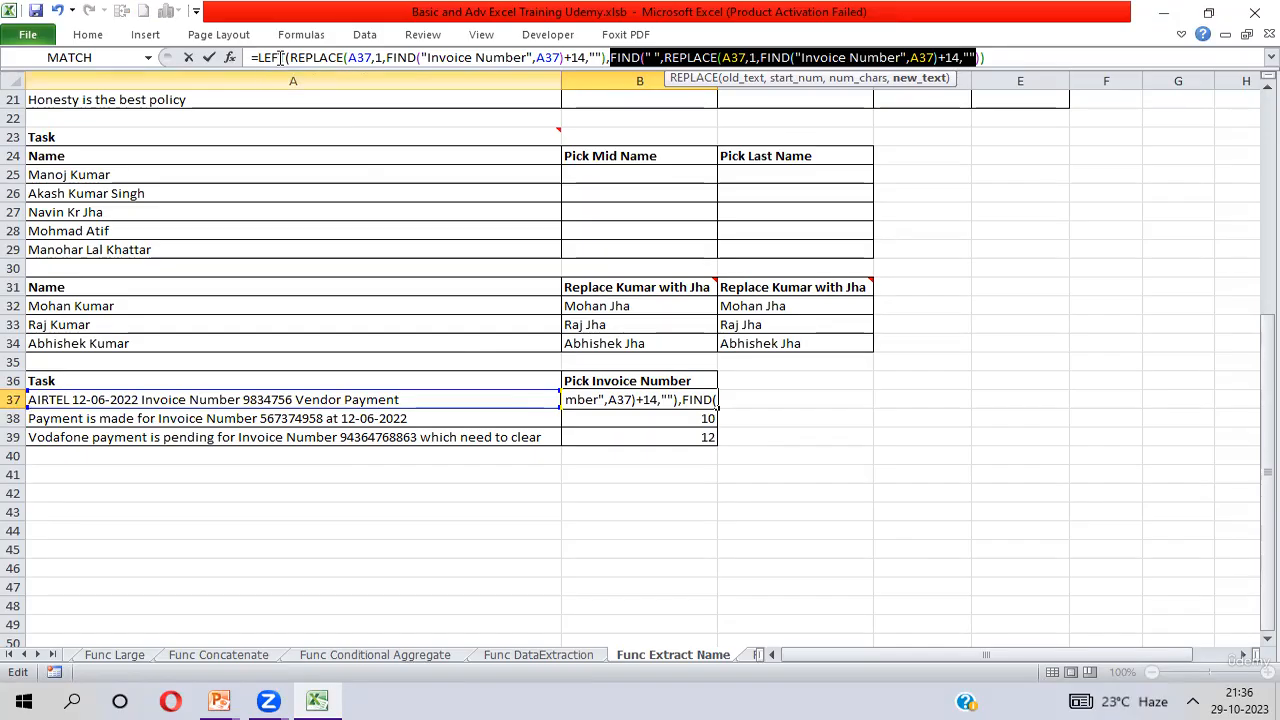
{"action": "left_click_drag", "start_coordinate": [292, 57], "coordinate": [608, 57]}
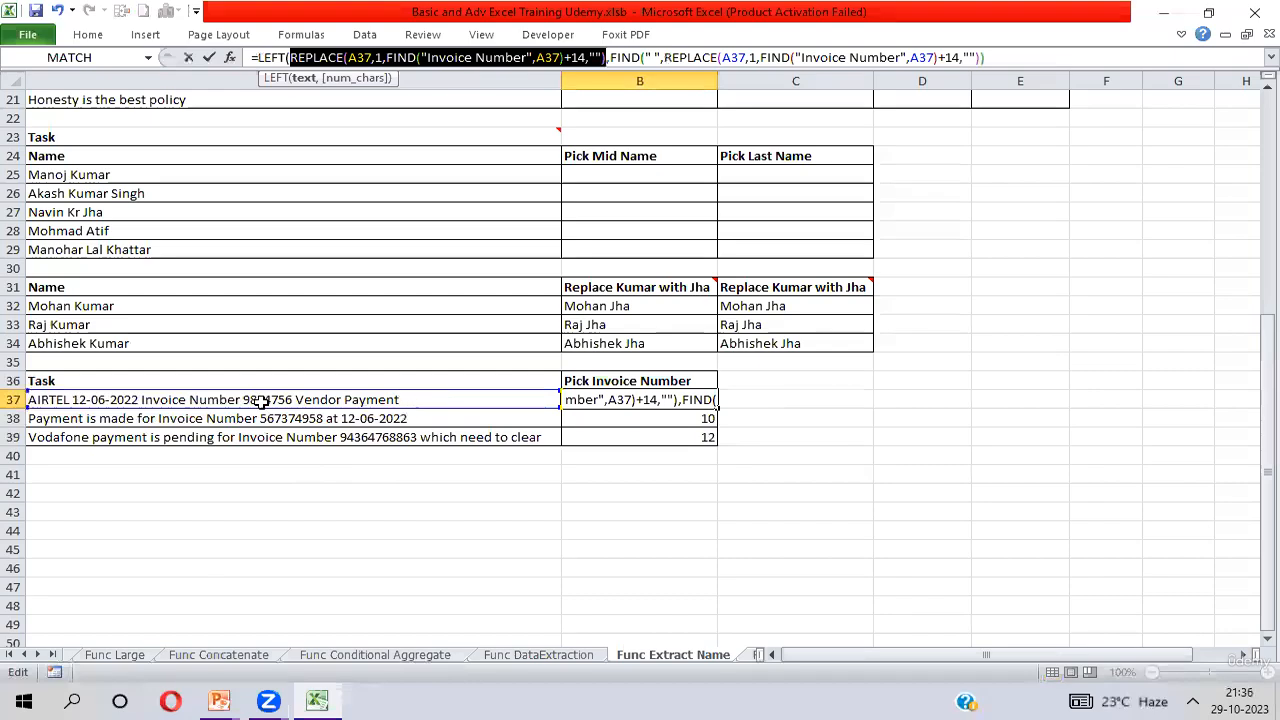
{"action": "key", "text": "Return"}
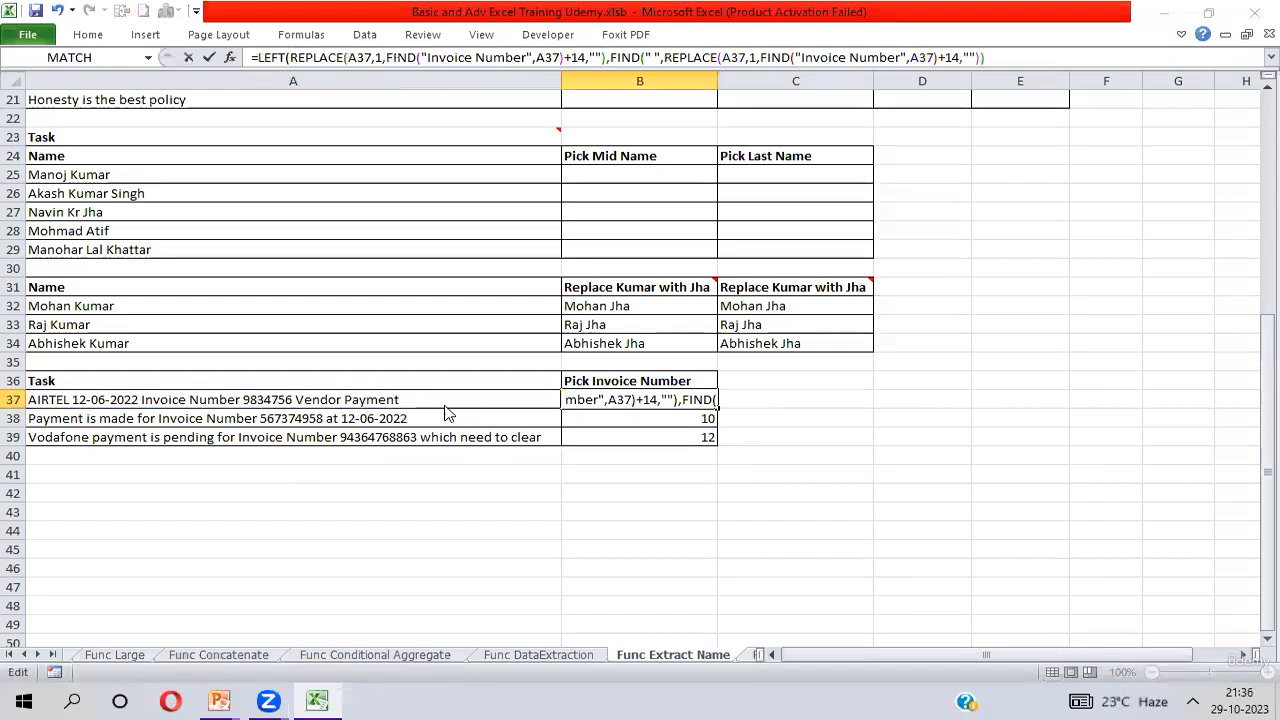
{"action": "key", "text": "Return"}
{"action": "key", "text": "Up"}
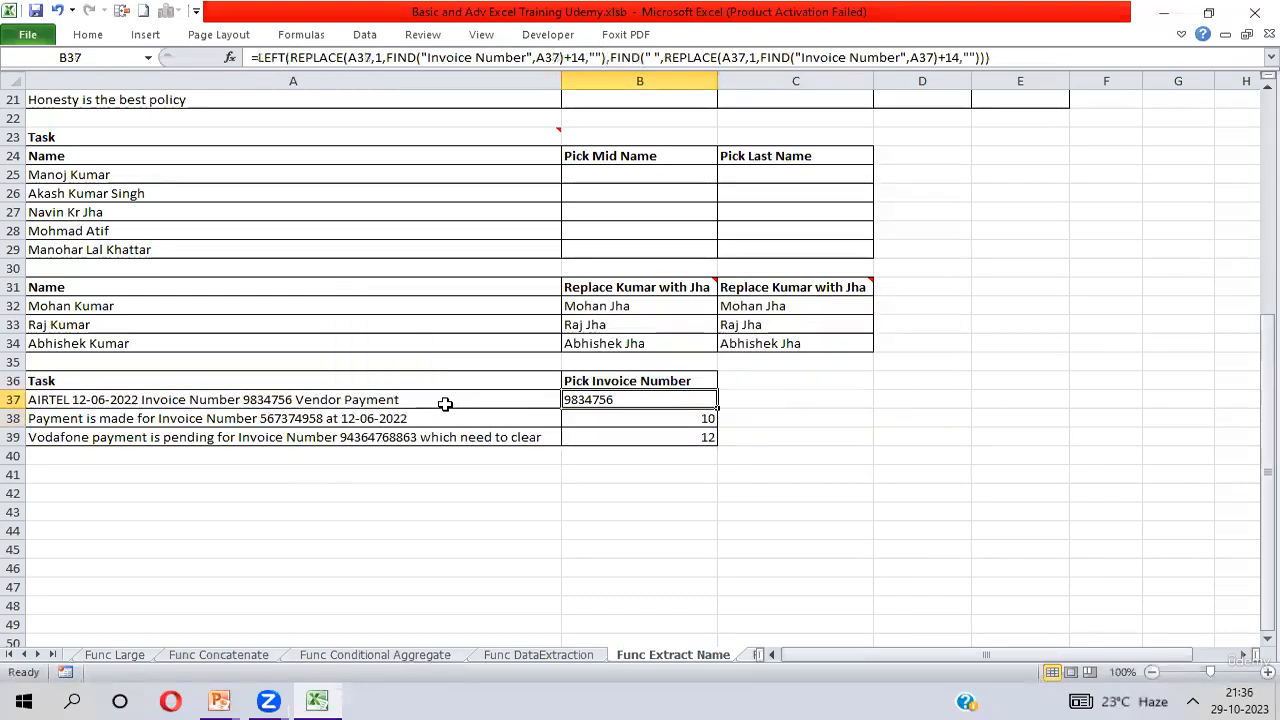
Fill the combined LEFT, REPLACE and FIND formula from B37 down through B39.
{"action": "key", "text": "shift+Down"}
{"action": "key", "text": "shift+Down"}
{"action": "key", "text": "ctrl+d"}
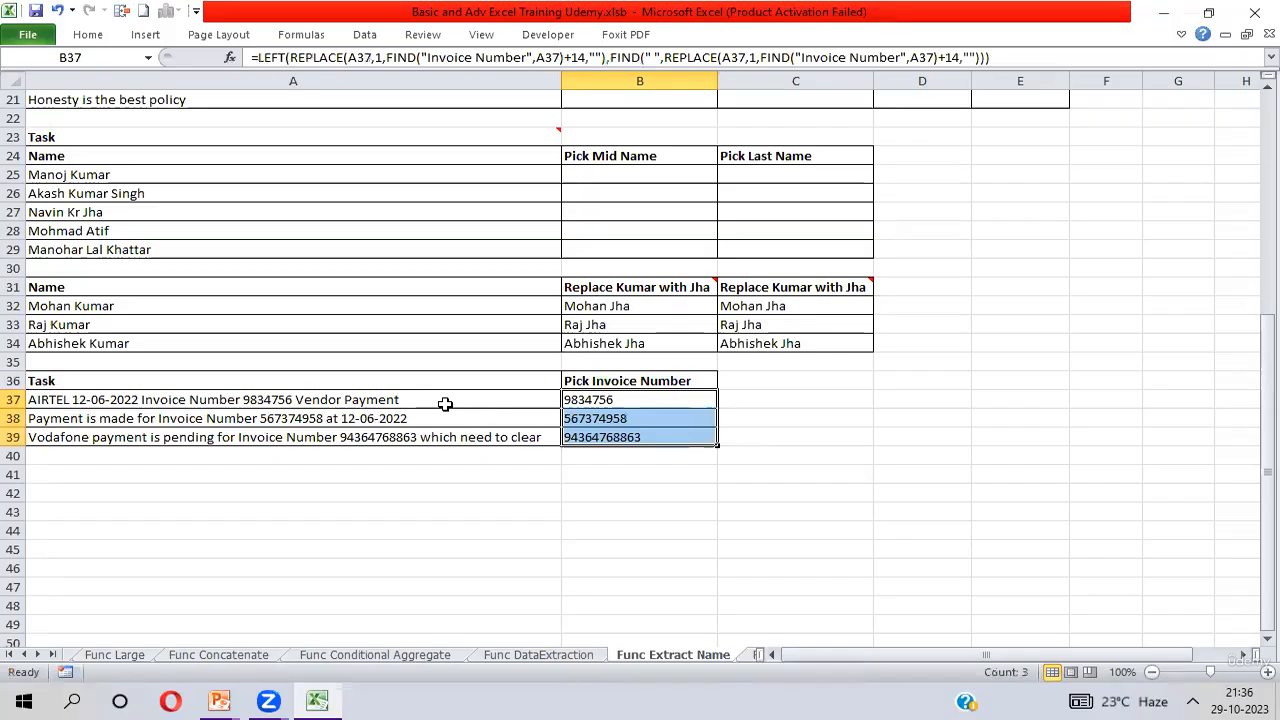